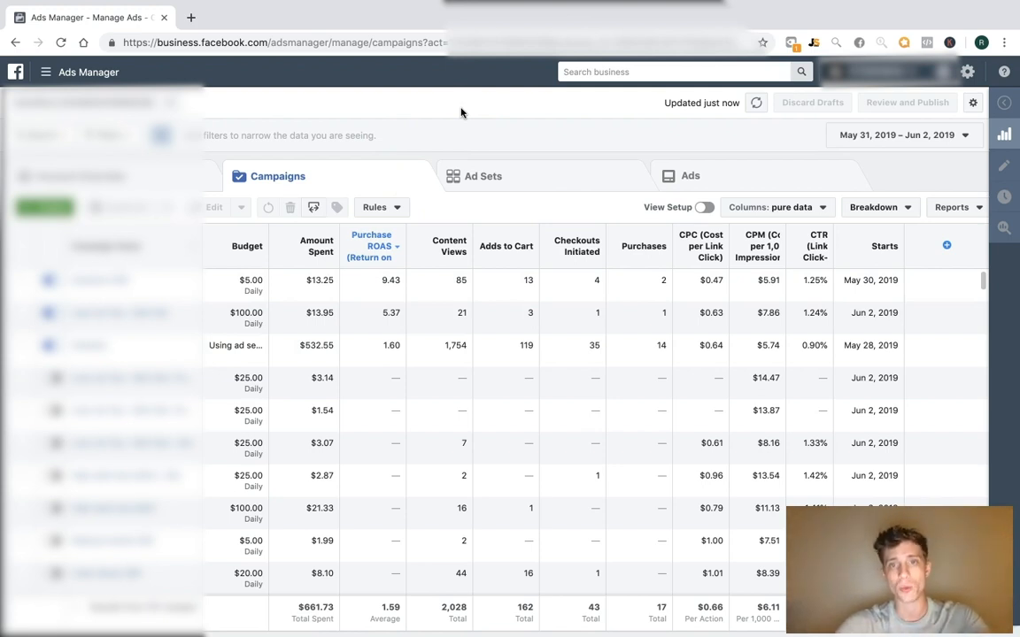
# Show today's campaign results and check today's Purchases total of 3
pyautogui.click(375, 133)
pyautogui.click(366, 118)
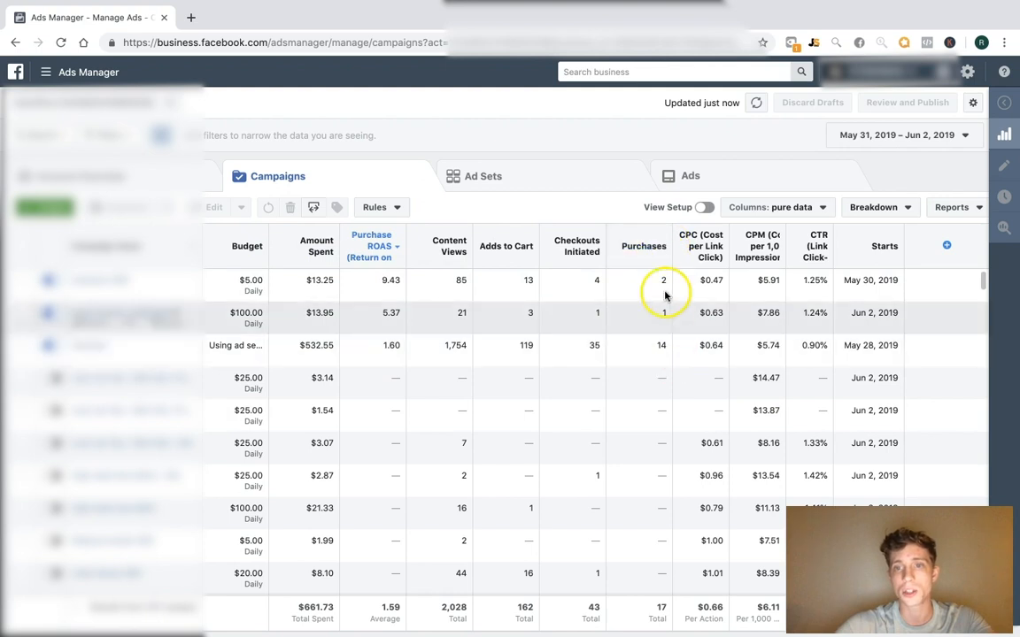
pyautogui.click(916, 136)
pyautogui.click(928, 210)
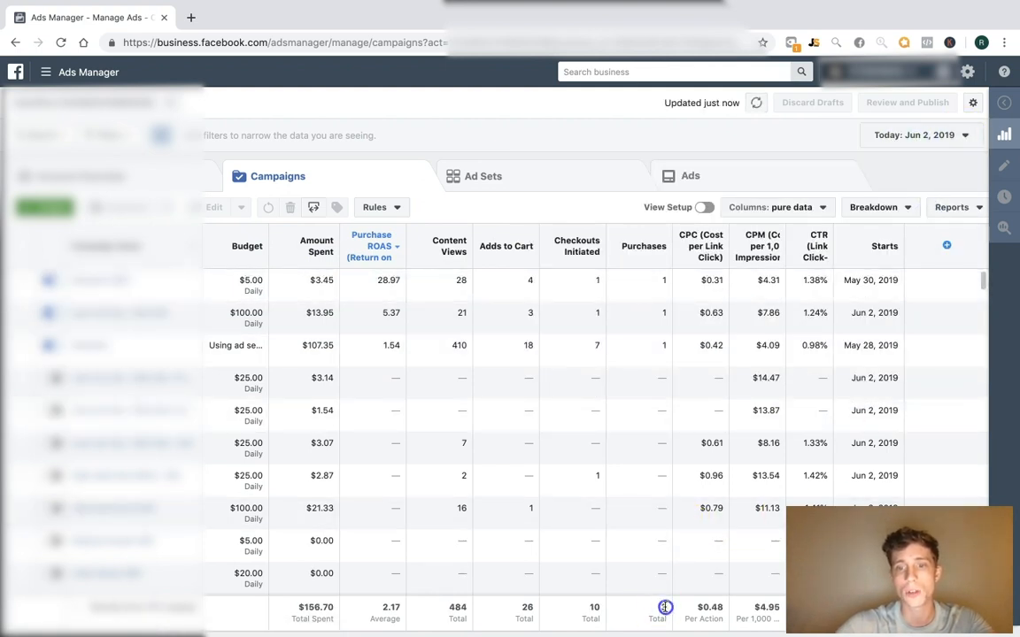
pyautogui.moveTo(667, 622); pyautogui.dragTo(662, 606)
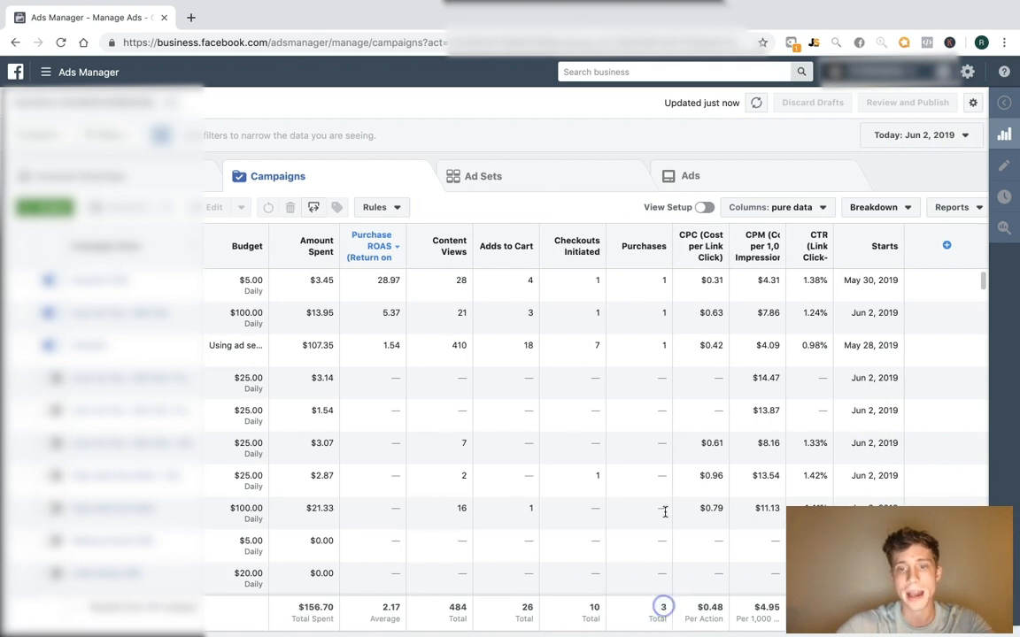
pyautogui.click(670, 135)
pyautogui.moveTo(683, 141); pyautogui.dragTo(553, 86)
pyautogui.click(570, 111)
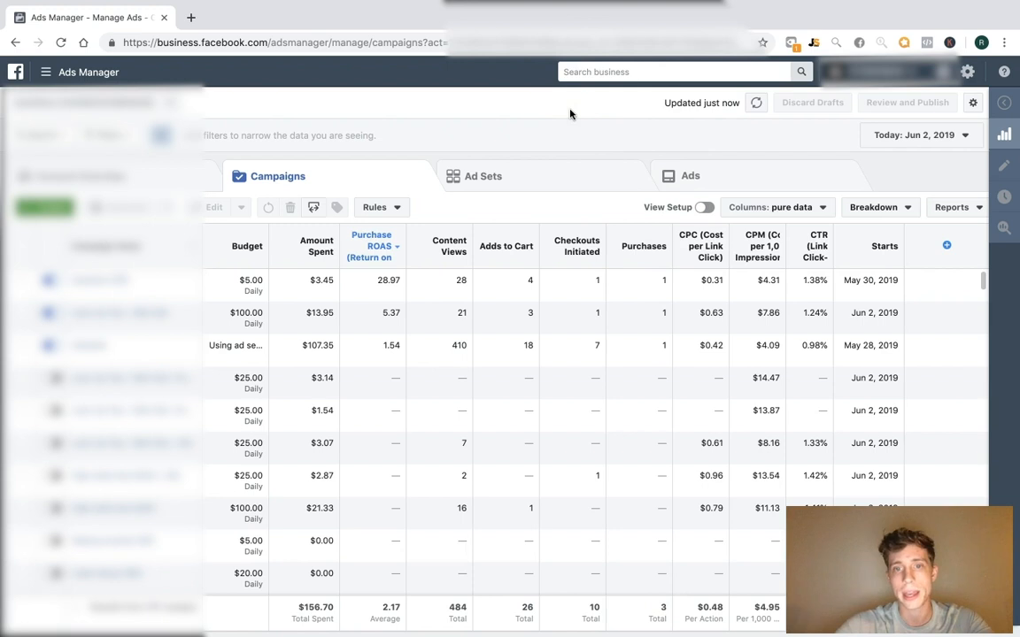
# Report on May 31 alone, then switch back to today's results
pyautogui.click(938, 135)
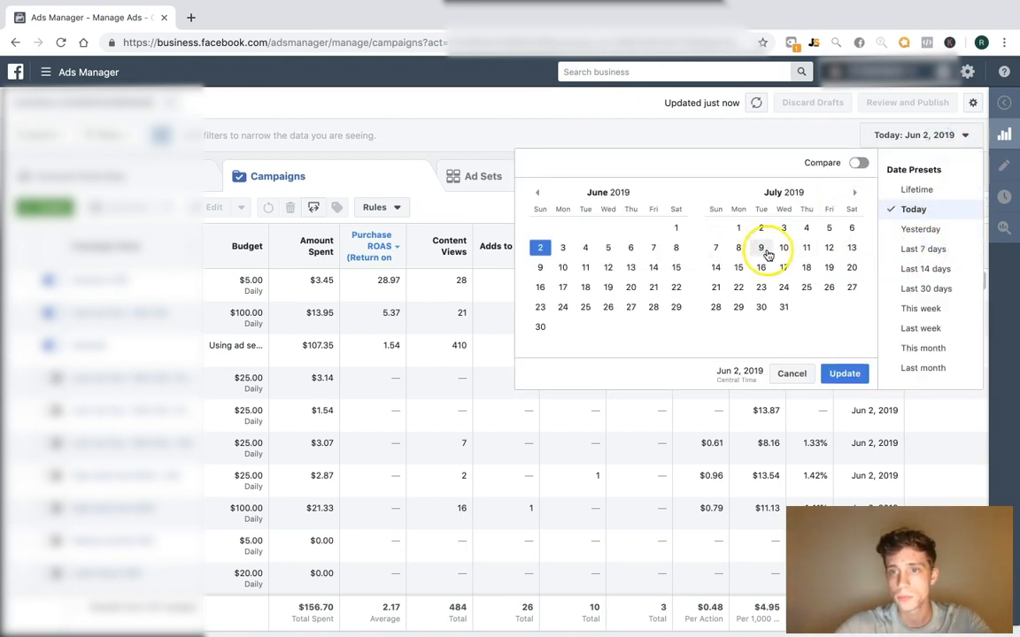
pyautogui.click(537, 195)
pyautogui.click(652, 307)
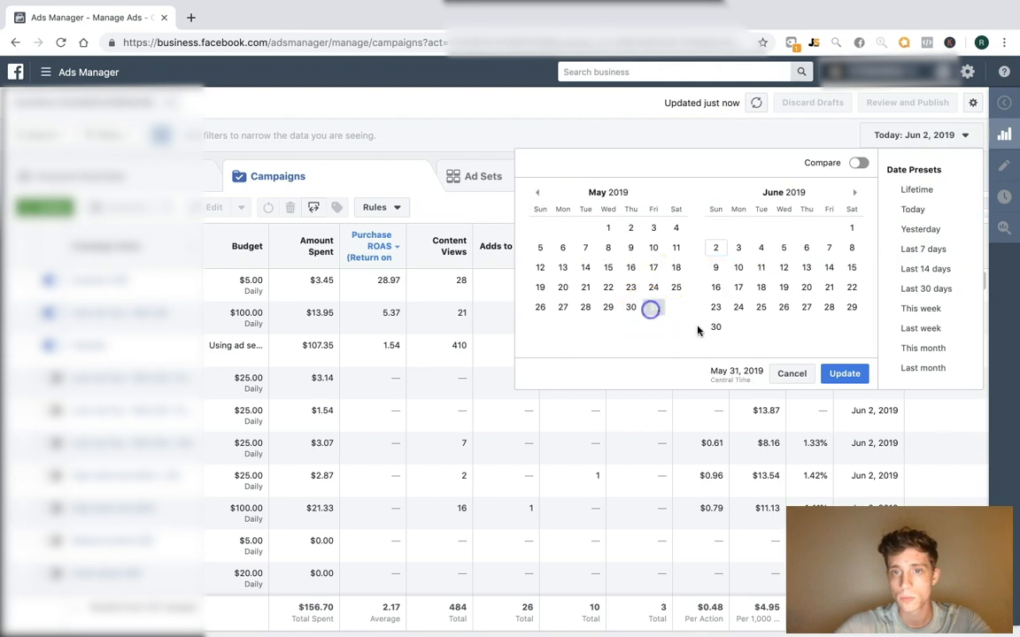
pyautogui.click(845, 373)
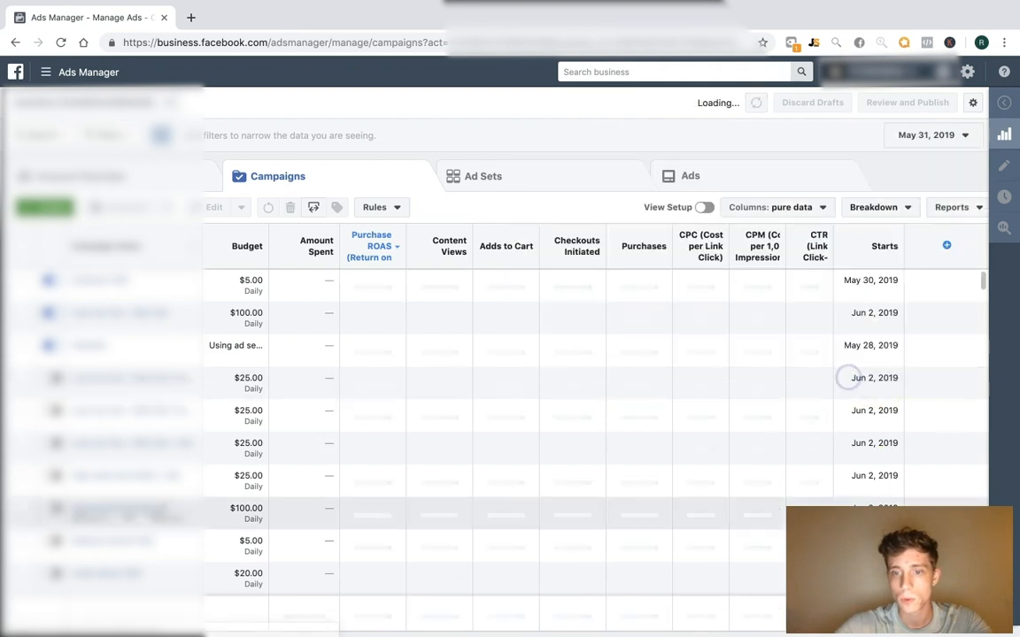
pyautogui.click(780, 207)
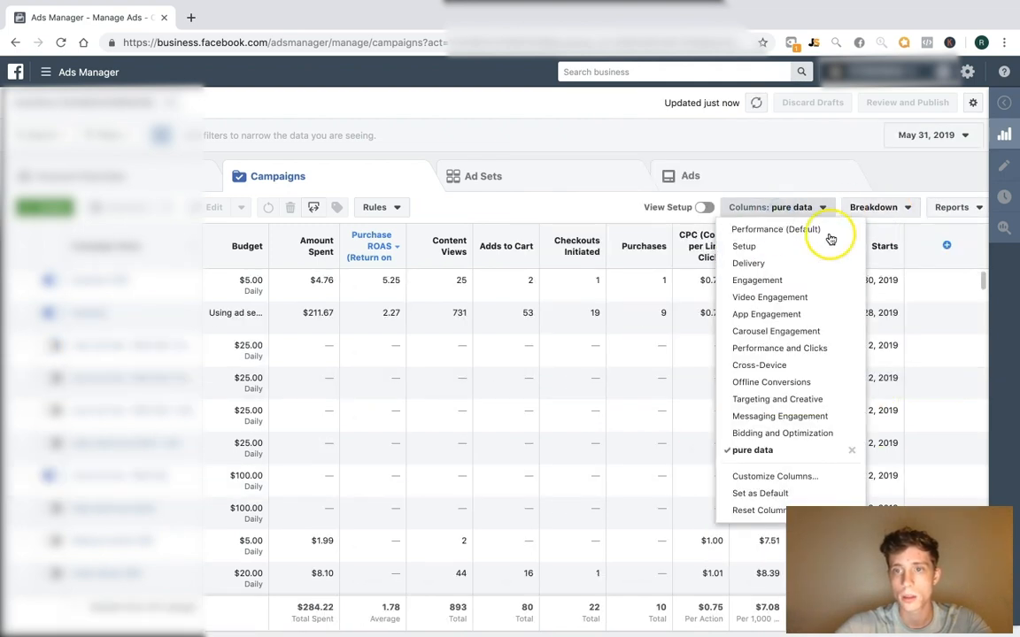
pyautogui.click(939, 135)
pyautogui.click(931, 212)
# Set the reporting range to May 31 – Jun 2, 2019 and reopen the date options
pyautogui.click(939, 135)
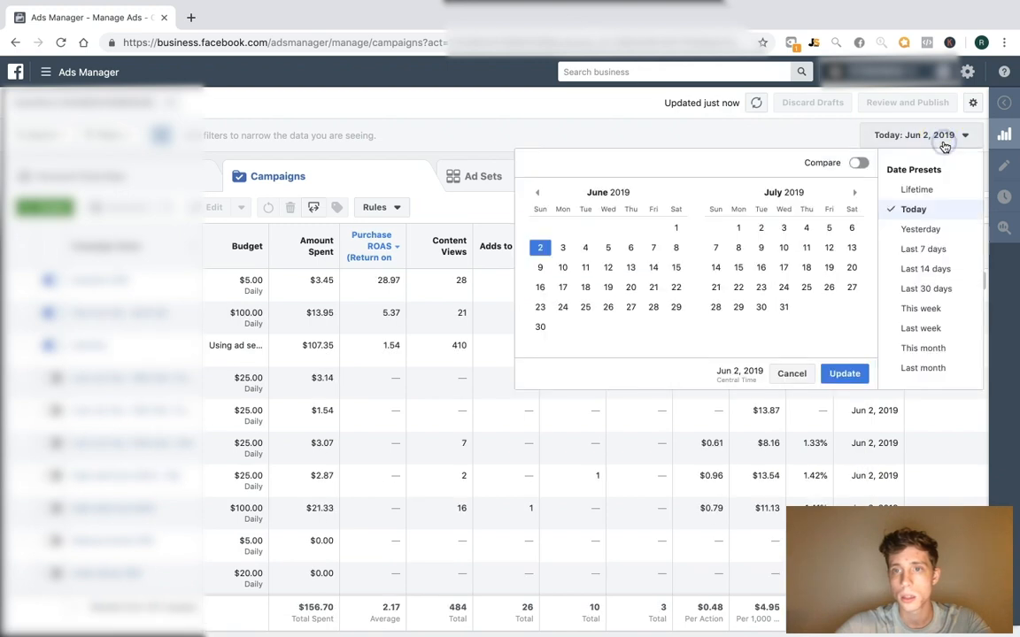
pyautogui.click(535, 194)
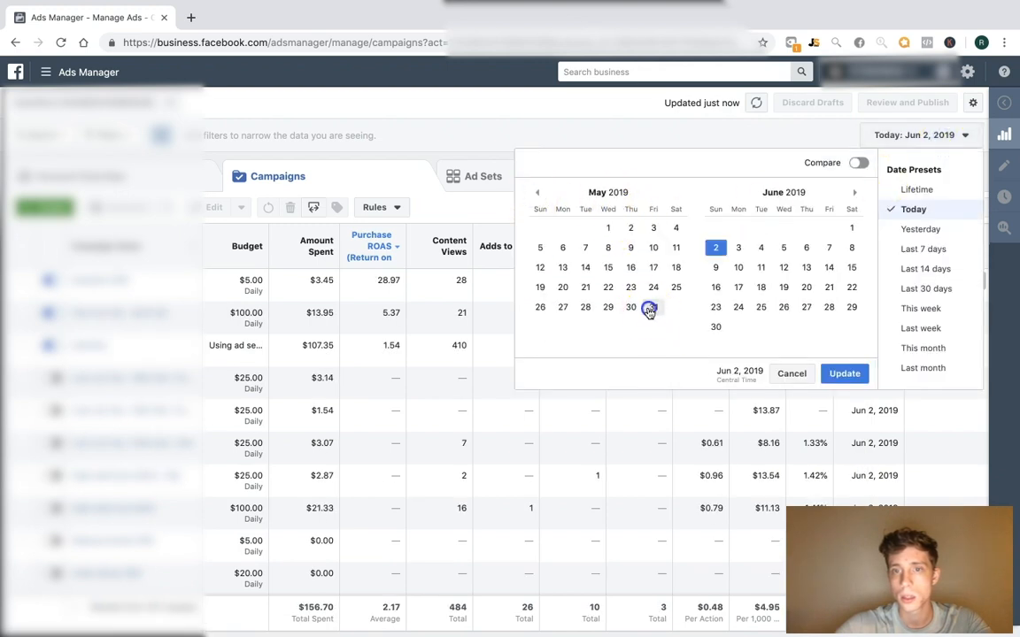
pyautogui.click(652, 306)
pyautogui.click(715, 248)
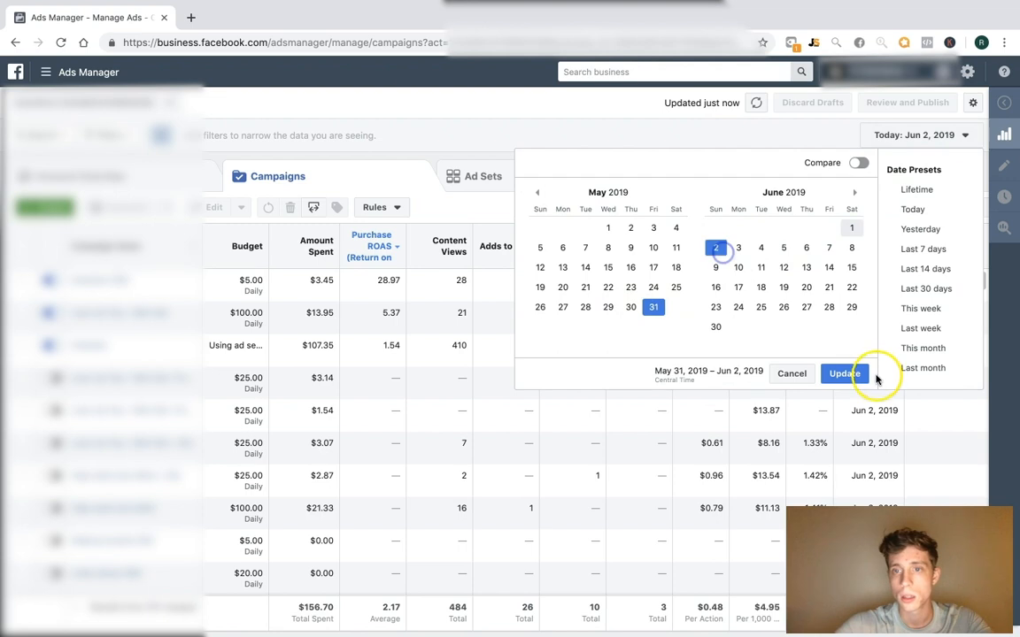
pyautogui.click(825, 372)
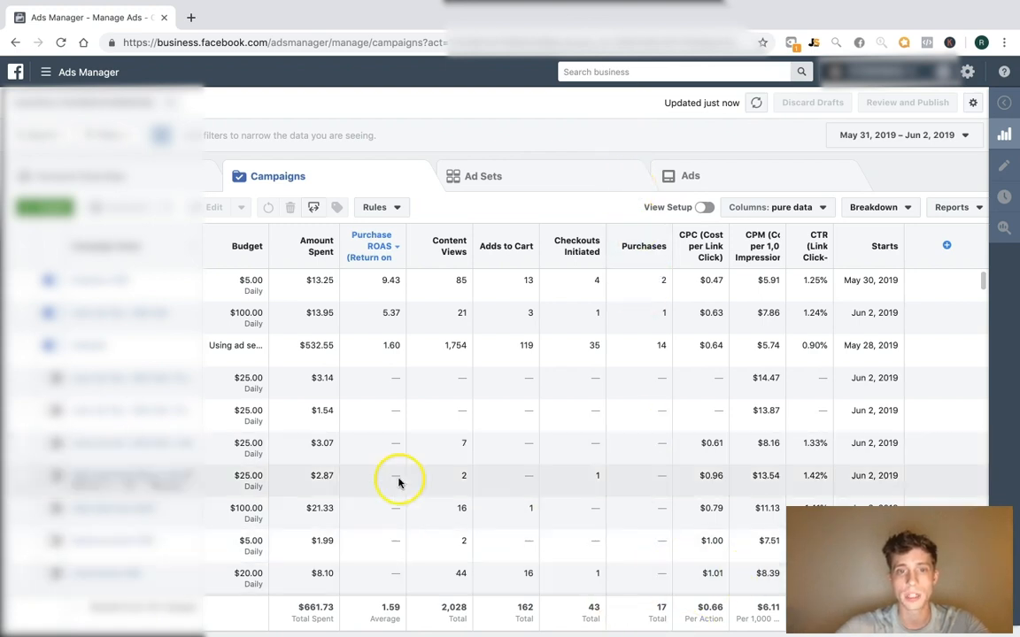
pyautogui.click(875, 140)
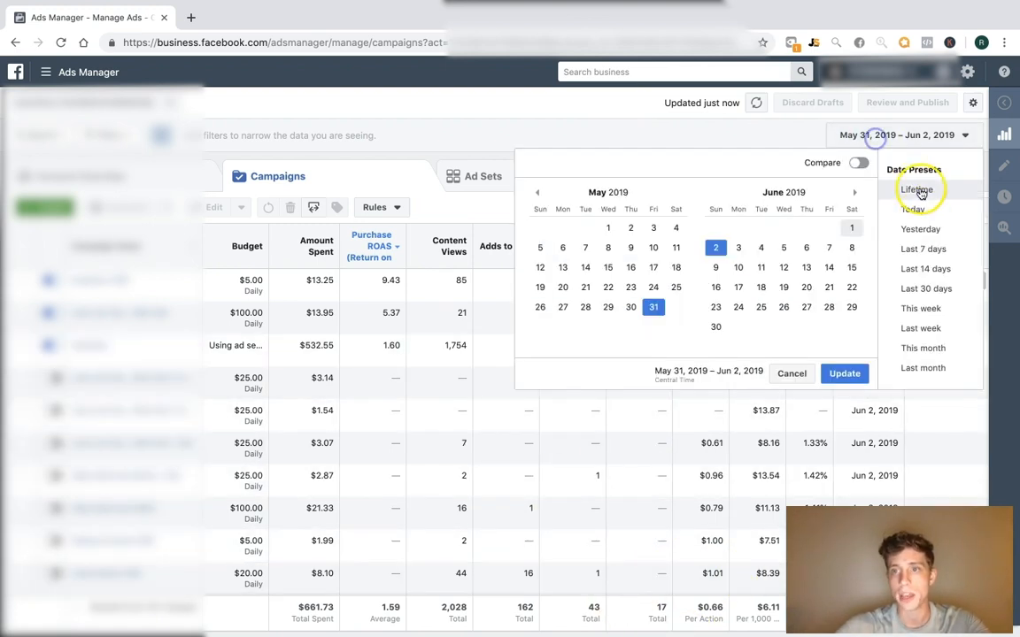
# Pick the Today preset so the table shows Jun 2, 2019 only
pyautogui.click(906, 209)
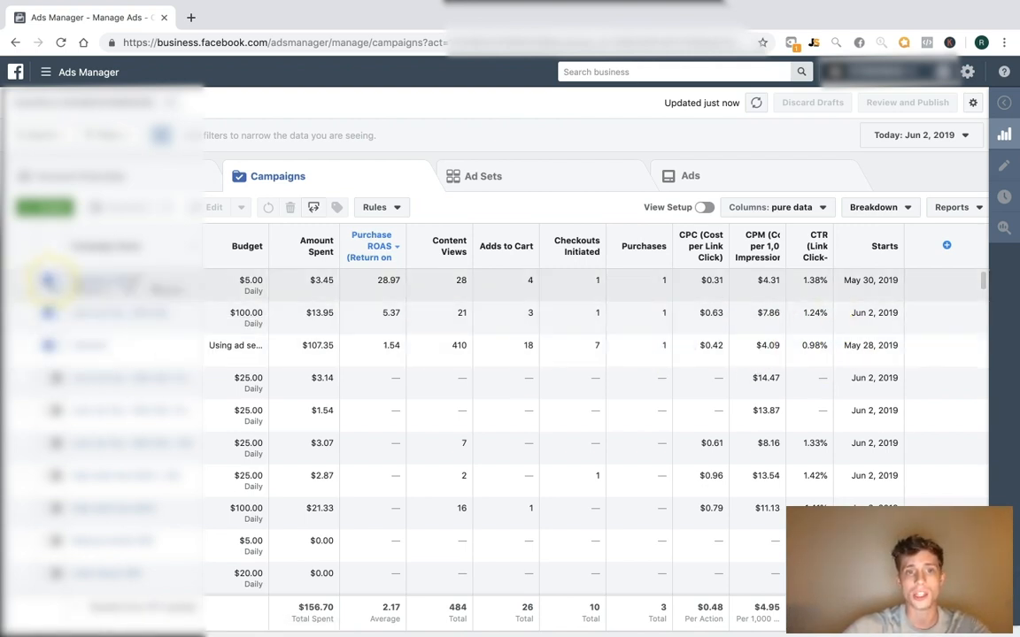
# Switch off the on/off toggles of the top three campaigns
pyautogui.click(52, 282)
pyautogui.click(51, 314)
pyautogui.click(54, 346)
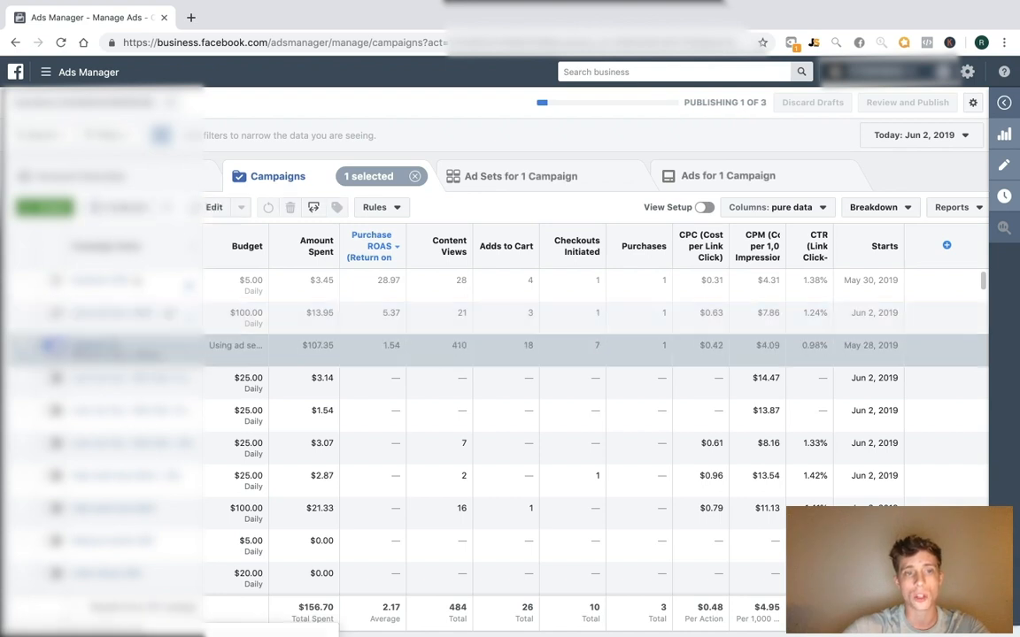
pyautogui.click(21, 346)
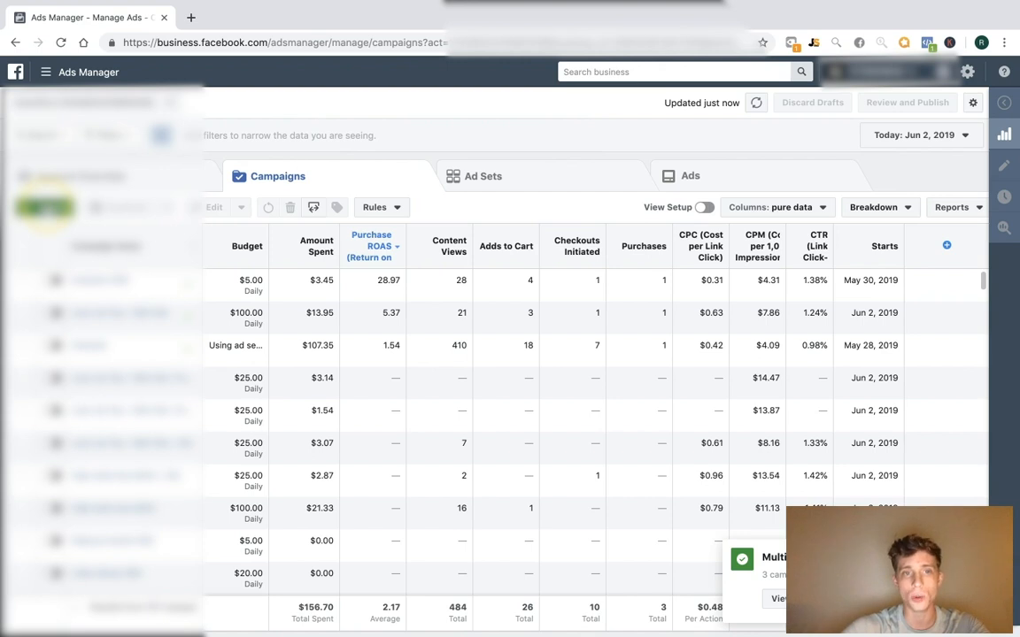
pyautogui.click(43, 207)
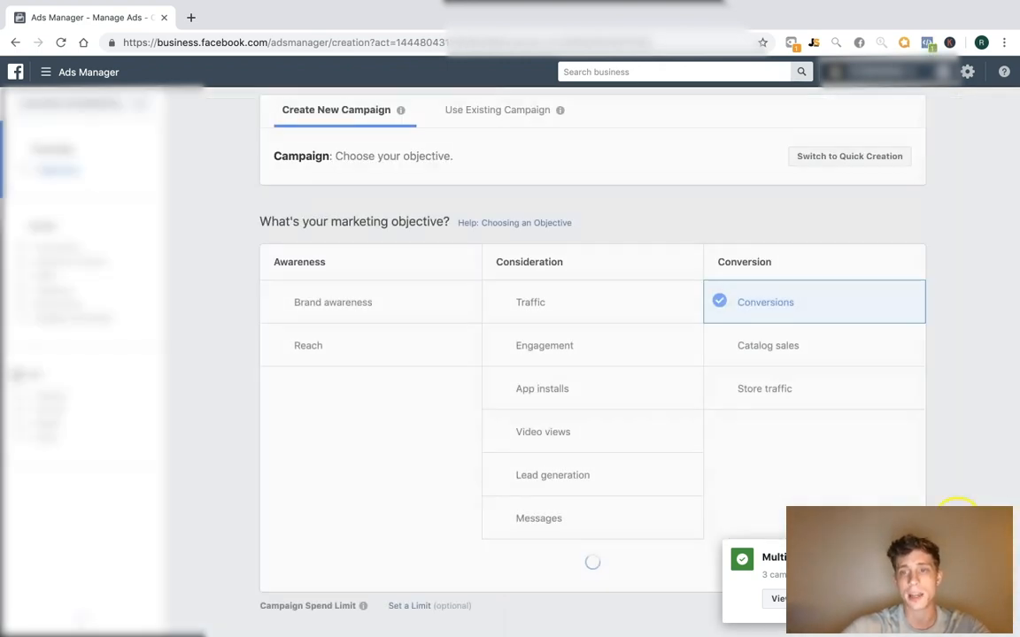
pyautogui.scroll(-2, 961, 359)
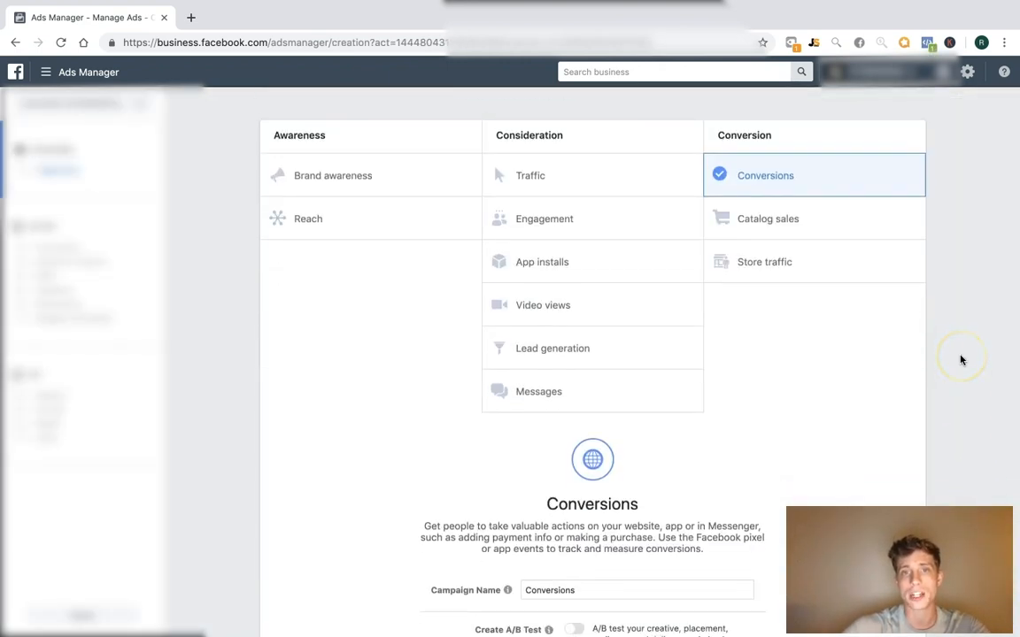
pyautogui.scroll(-2, 961, 359)
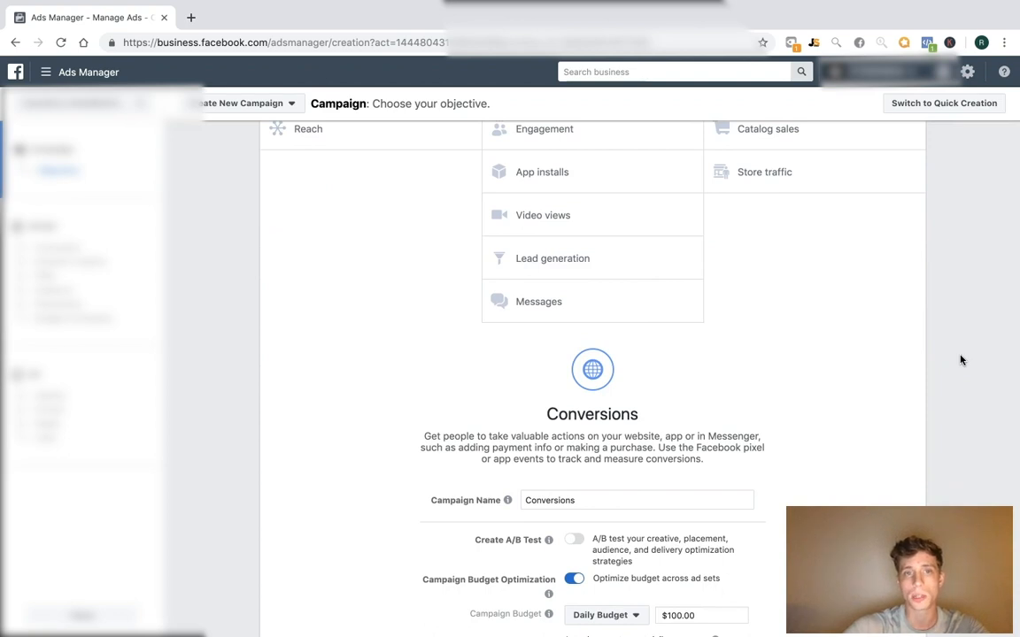
pyautogui.scroll(4, 961, 359)
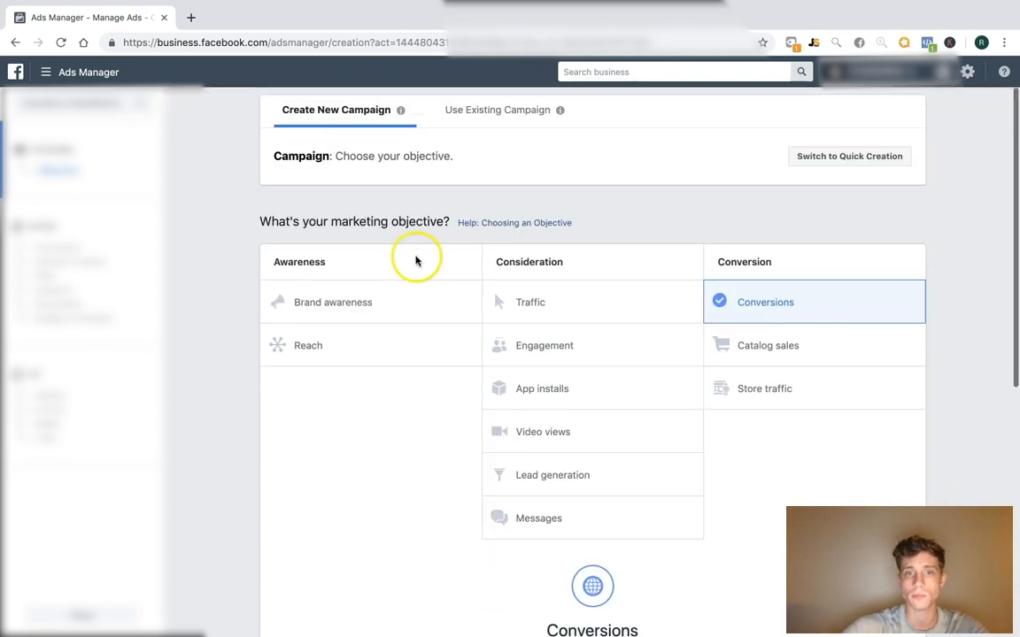
pyautogui.hscroll(-5, 189, 494)
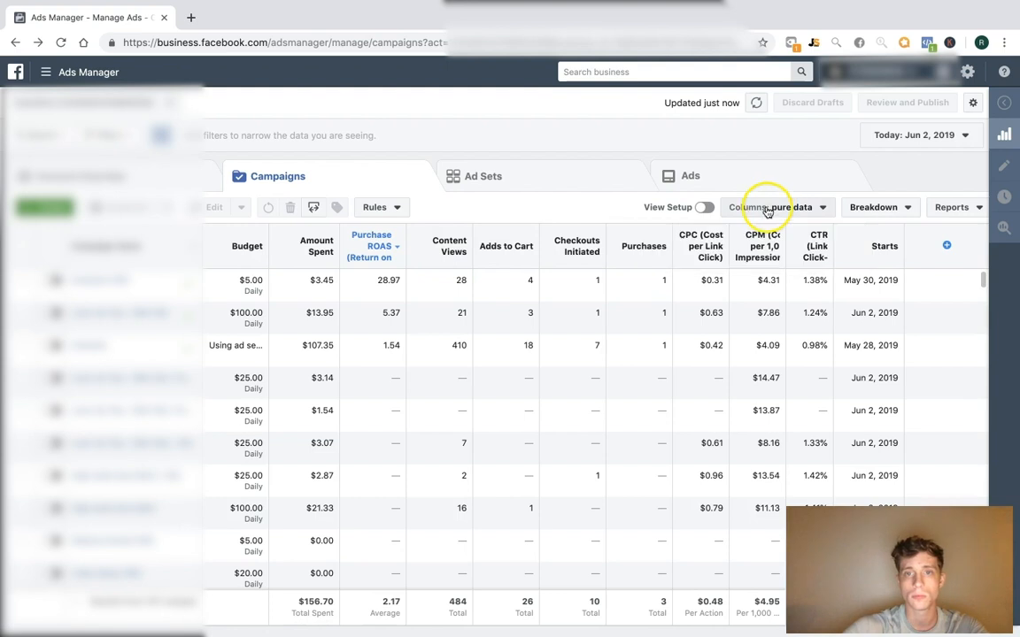
# Select the first three campaigns, preview their ad sets, then clear the selection
pyautogui.click(28, 348)
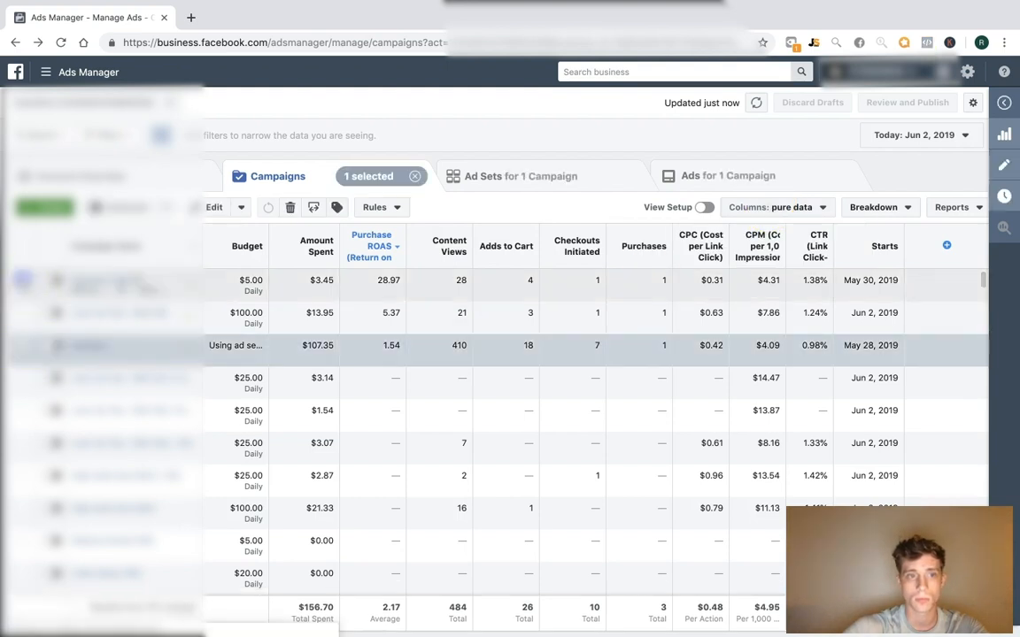
pyautogui.keyDown('shift'); pyautogui.click(27, 282); pyautogui.keyUp('shift')
pyautogui.click(415, 176)
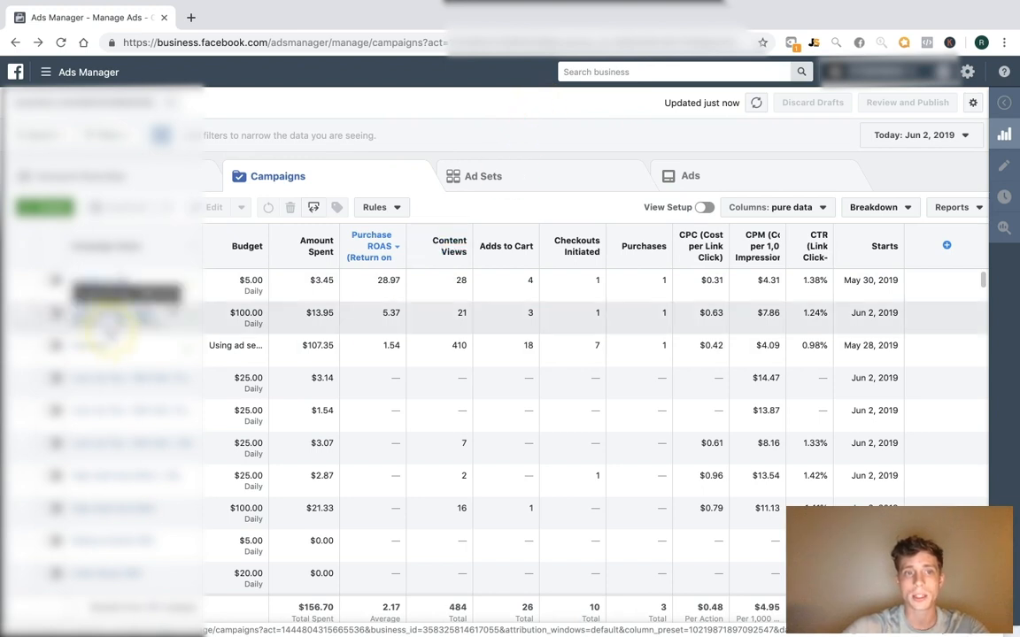
pyautogui.click(26, 348)
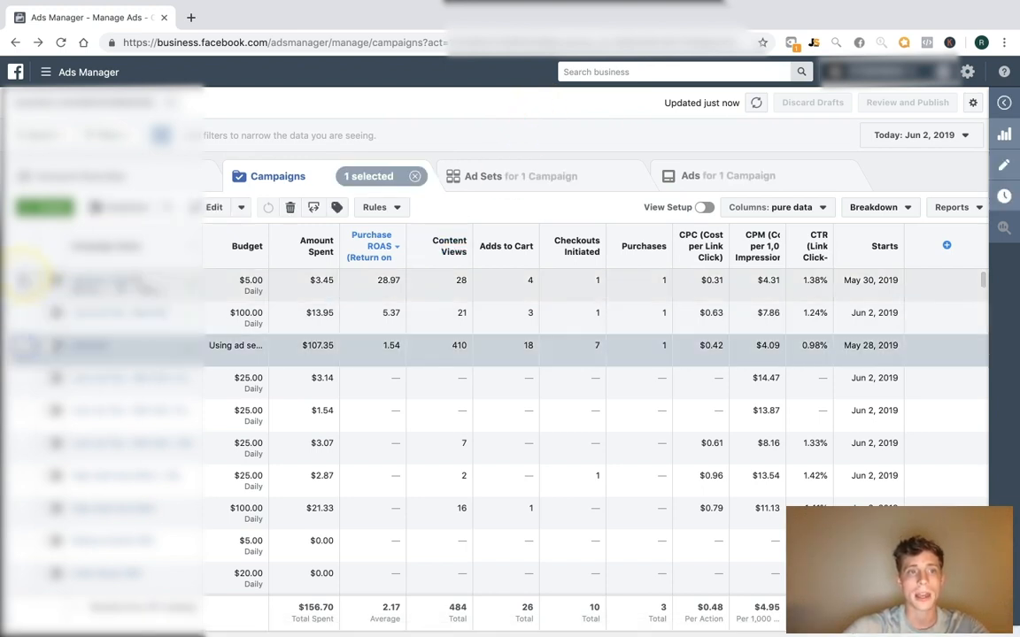
pyautogui.keyDown('shift'); pyautogui.click(26, 282); pyautogui.keyUp('shift')
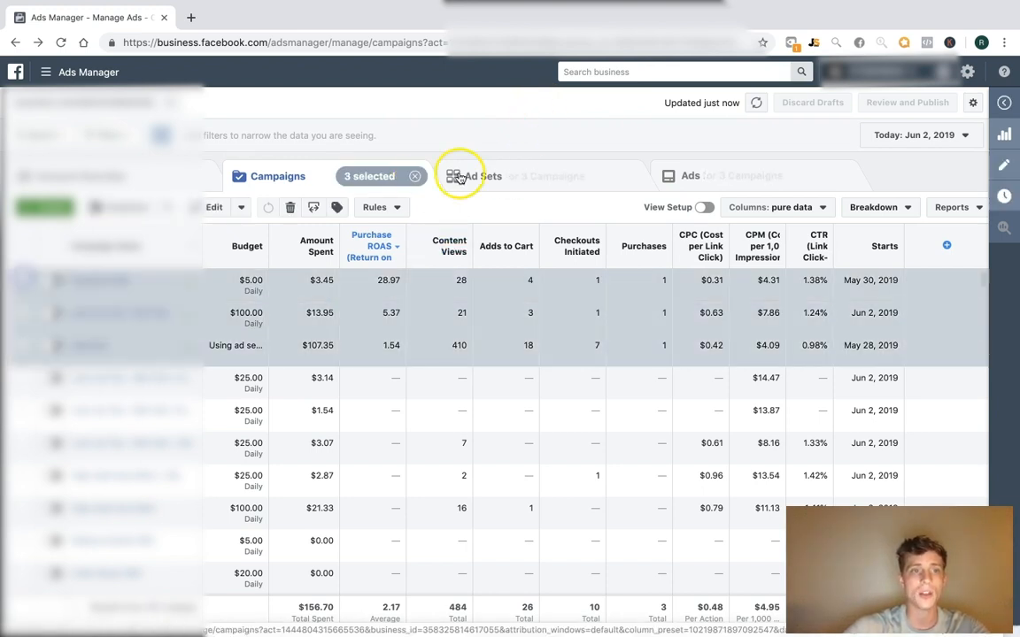
pyautogui.click(512, 186)
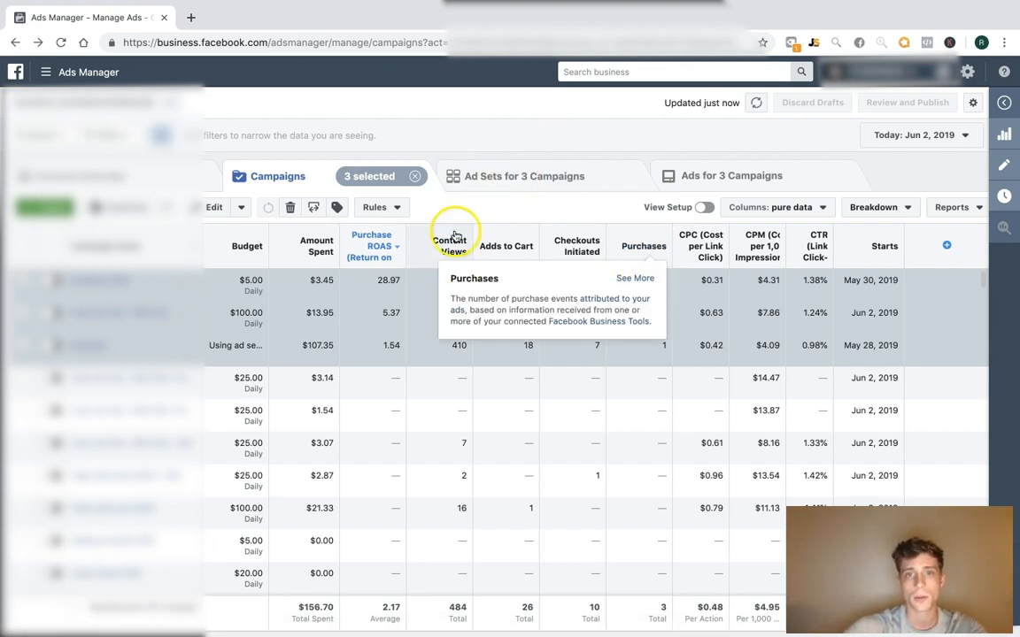
pyautogui.click(413, 176)
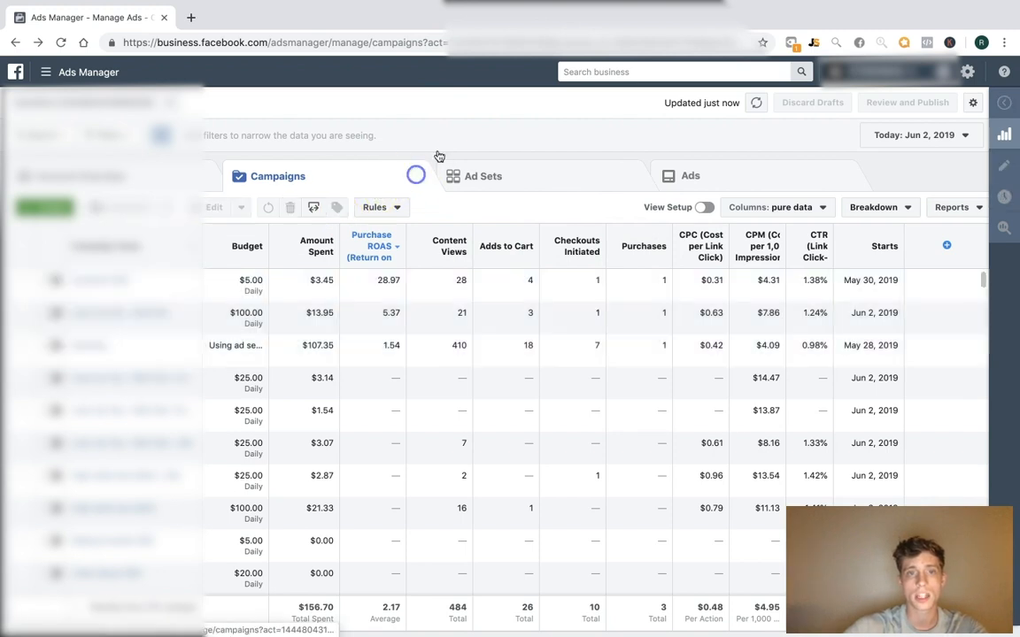
# Sort campaigns by Purchases and select the top three
pyautogui.click(630, 252)
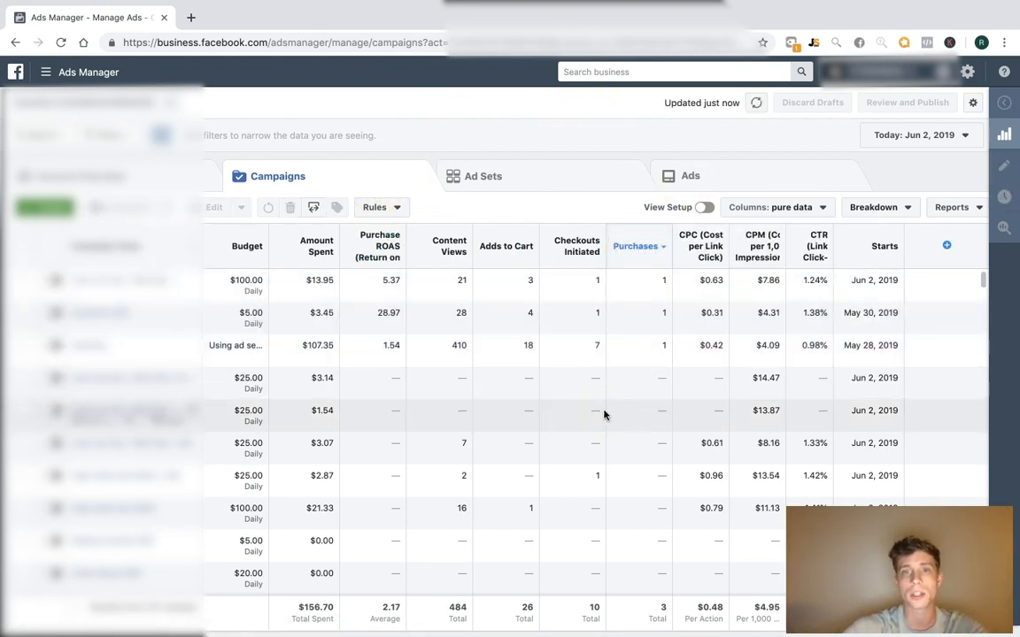
pyautogui.click(25, 283)
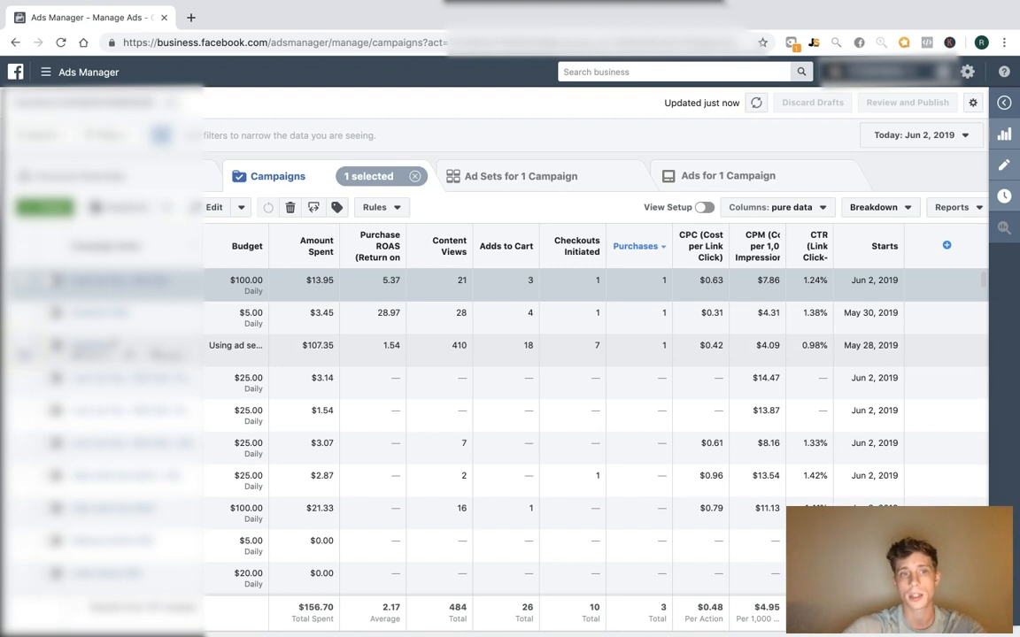
pyautogui.keyDown('shift'); pyautogui.click(24, 349); pyautogui.keyUp('shift')
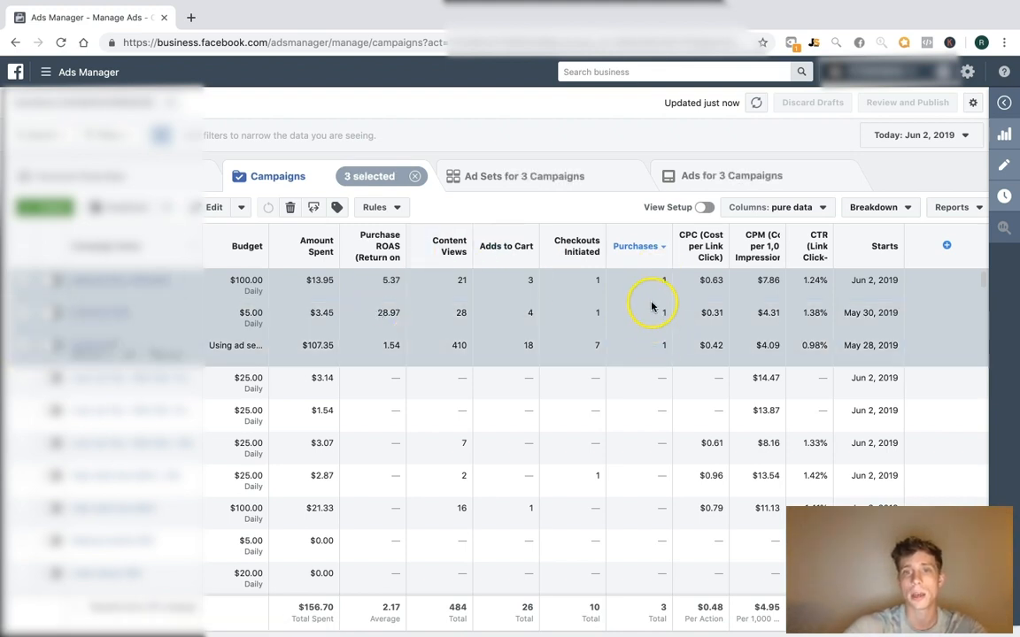
# Try a new date range, discard it, and clear the campaign selection
pyautogui.click(917, 138)
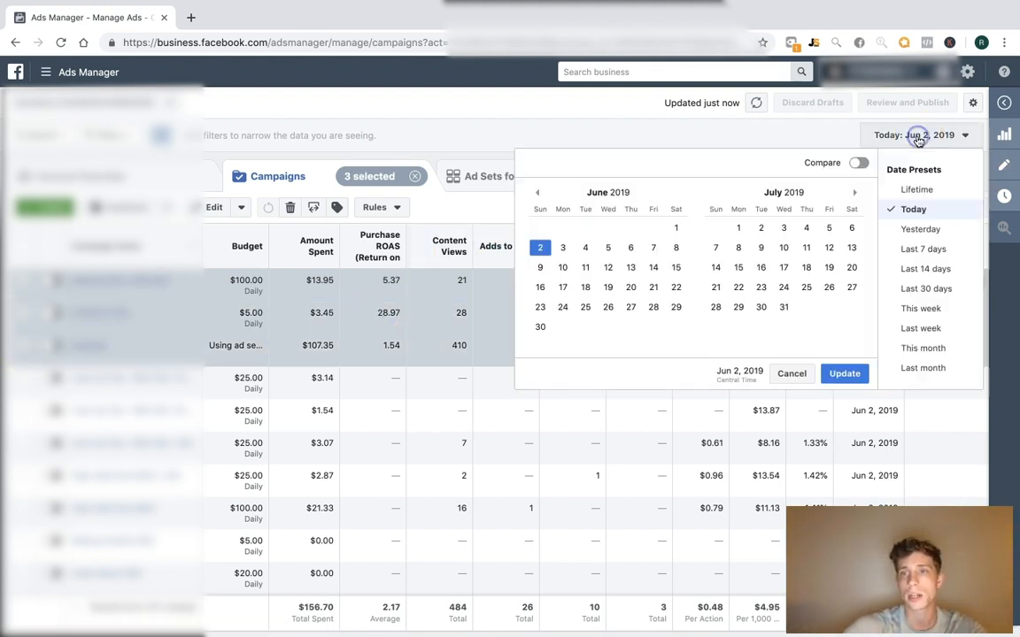
pyautogui.click(536, 192)
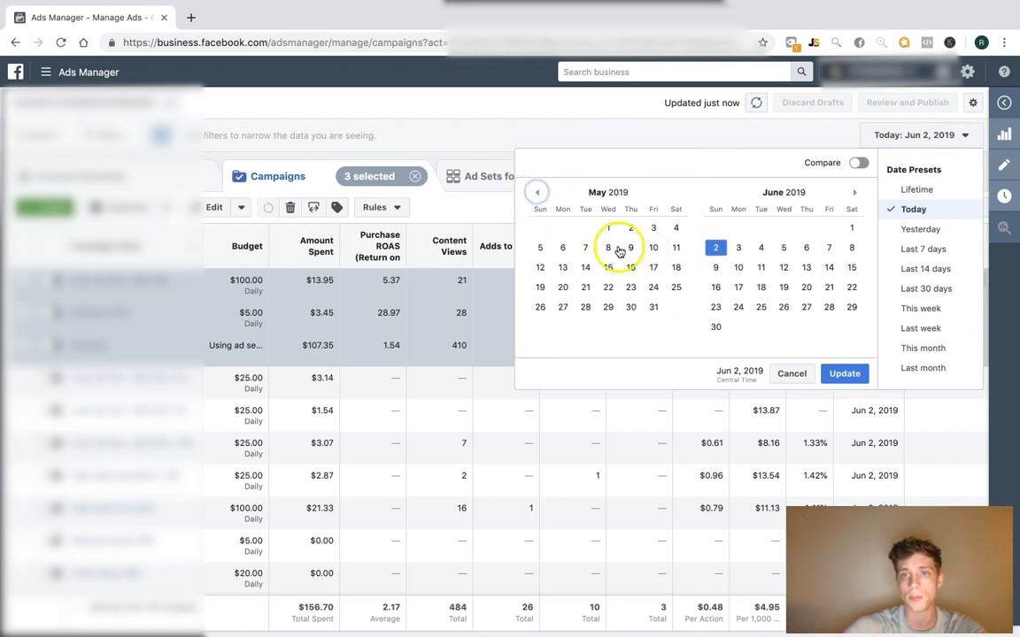
pyautogui.click(608, 227)
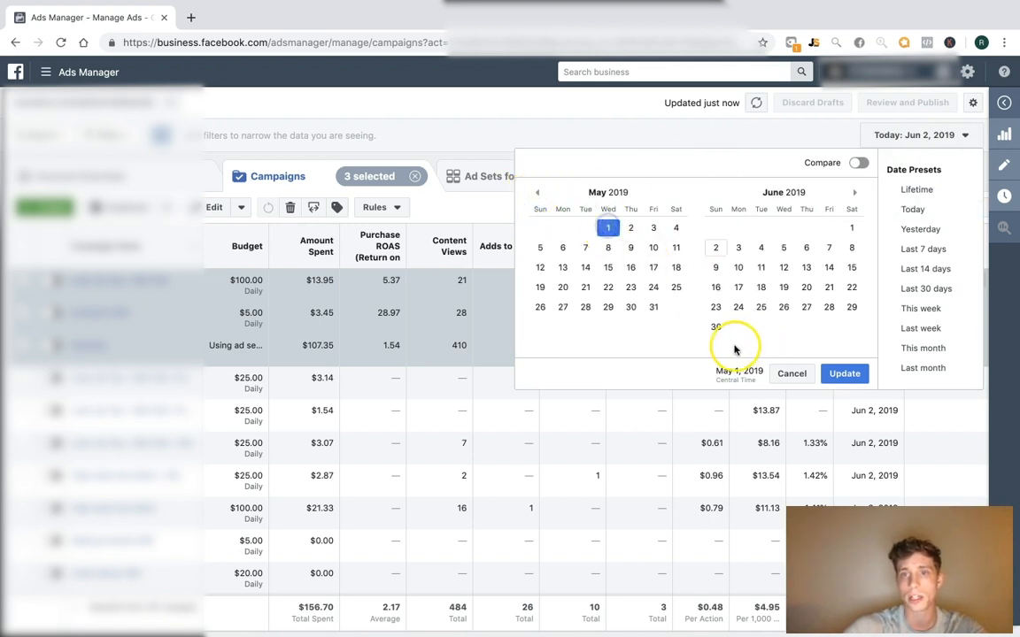
pyautogui.click(715, 248)
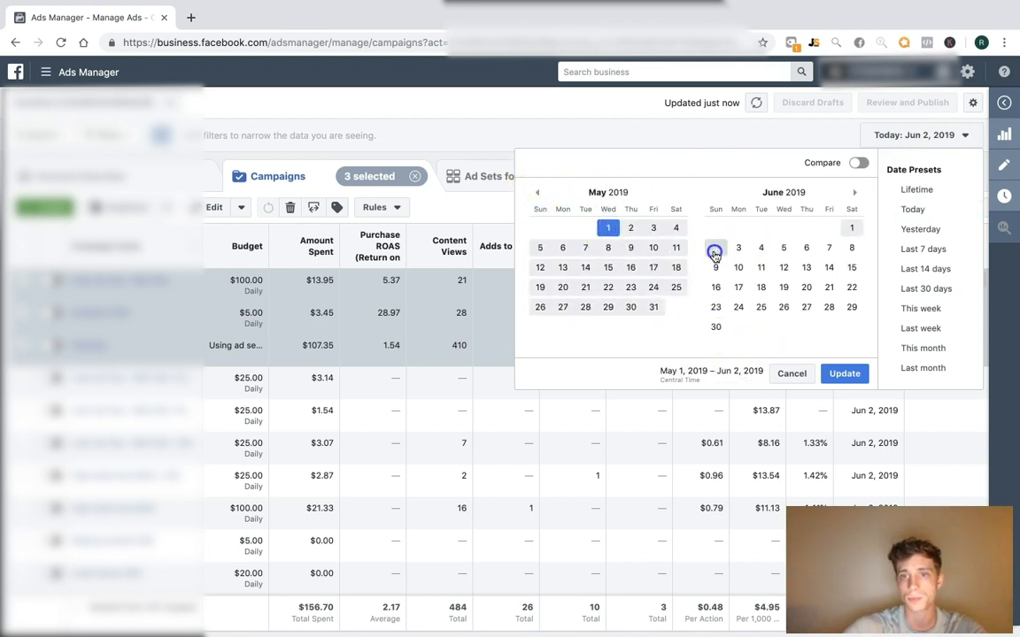
pyautogui.click(540, 307)
pyautogui.click(791, 373)
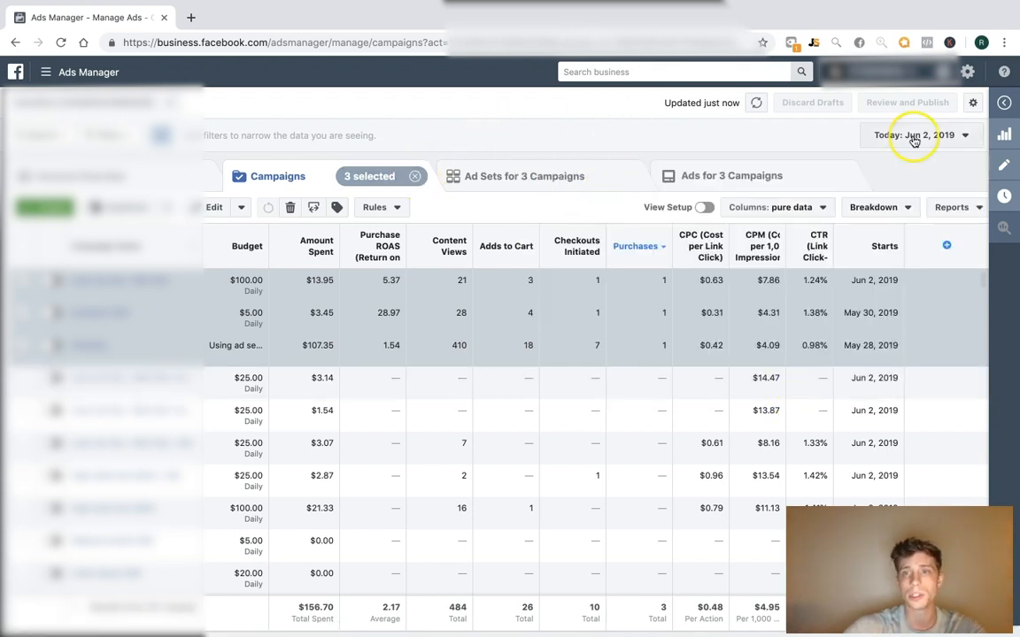
pyautogui.click(414, 176)
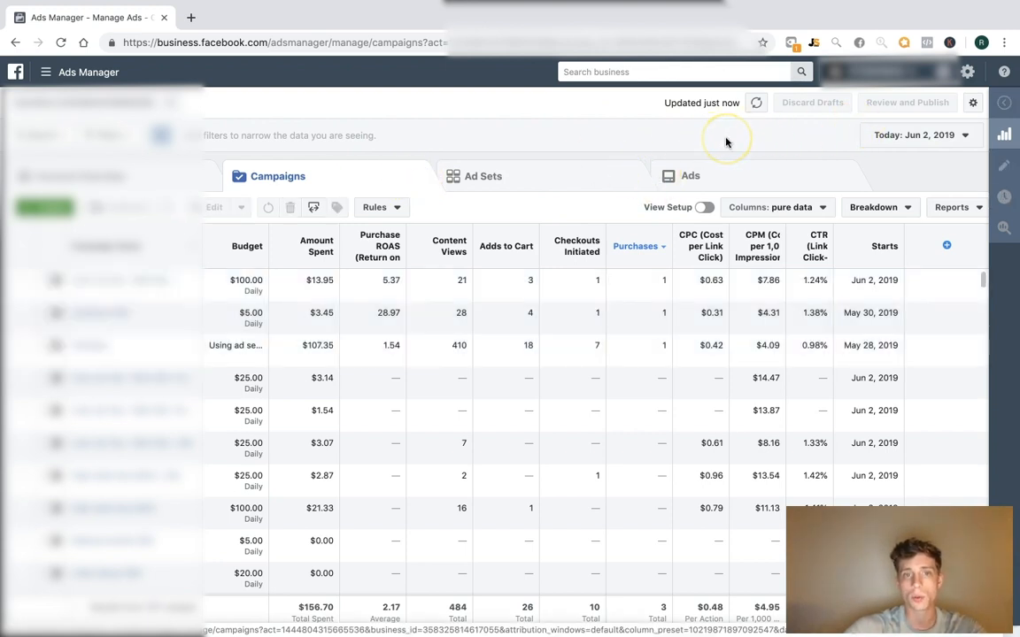
# Apply the May 26 – Jun 2, 2019 reporting range
pyautogui.click(911, 135)
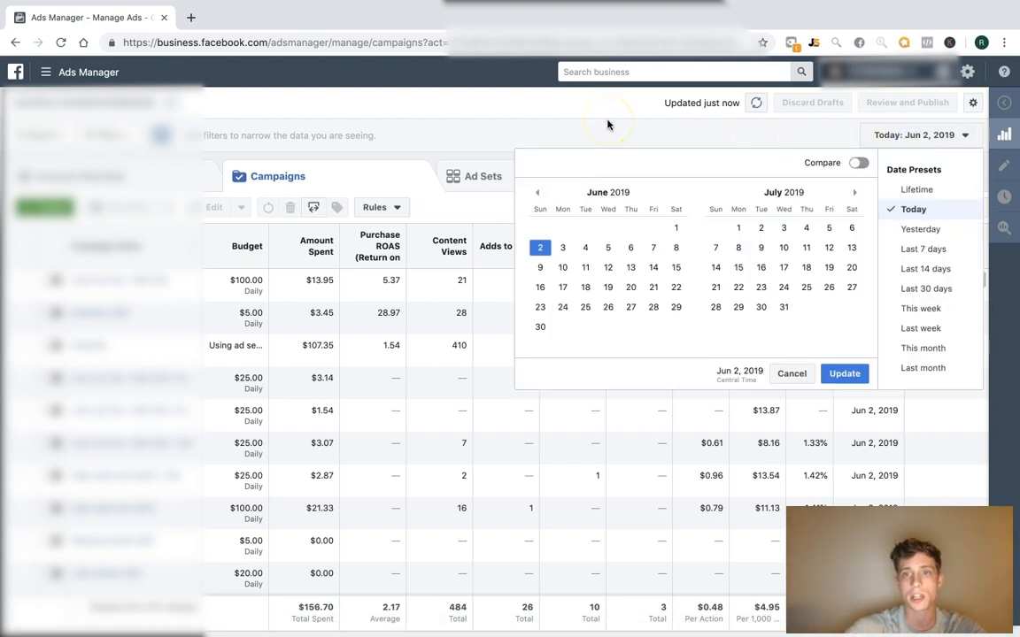
pyautogui.click(537, 192)
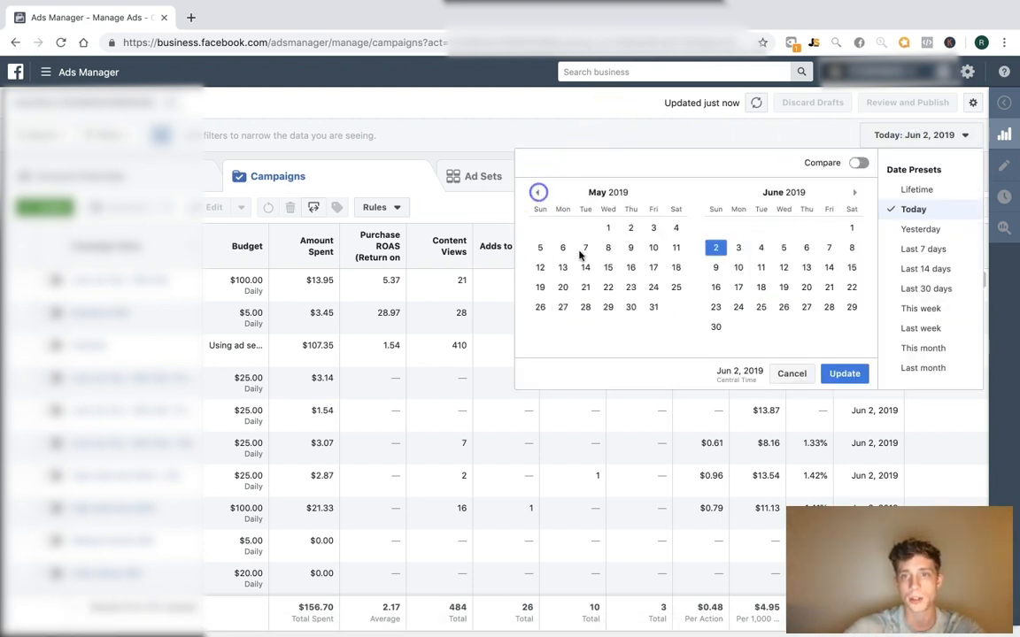
pyautogui.click(539, 307)
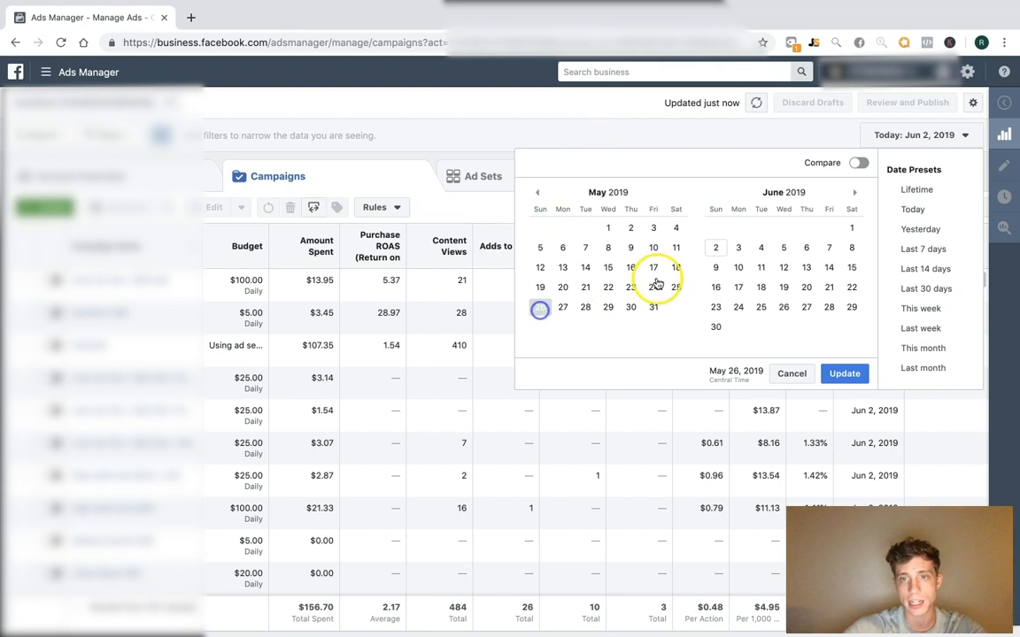
pyautogui.click(715, 247)
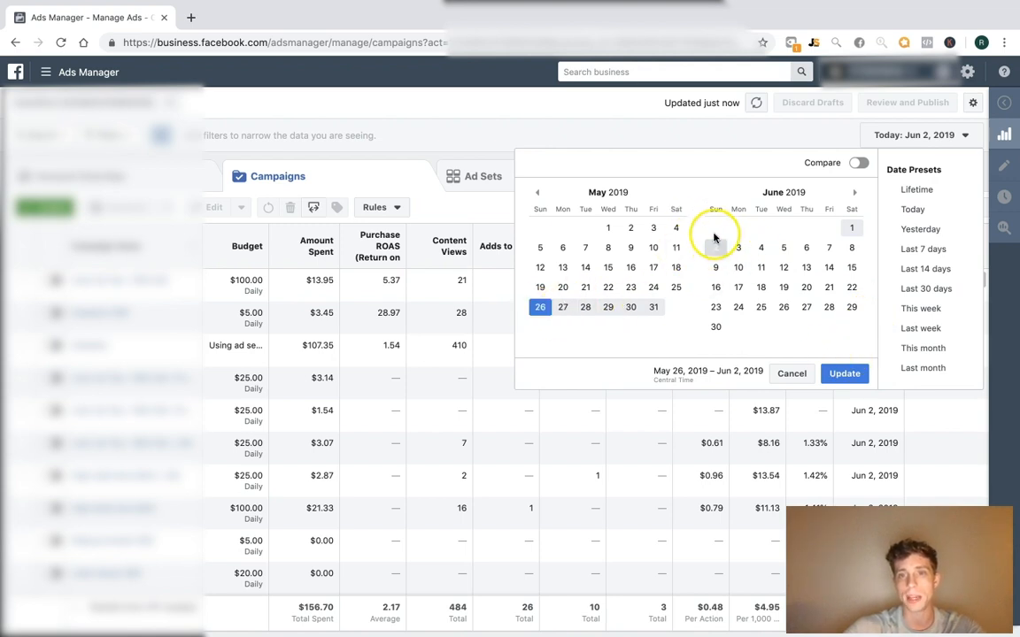
pyautogui.click(846, 374)
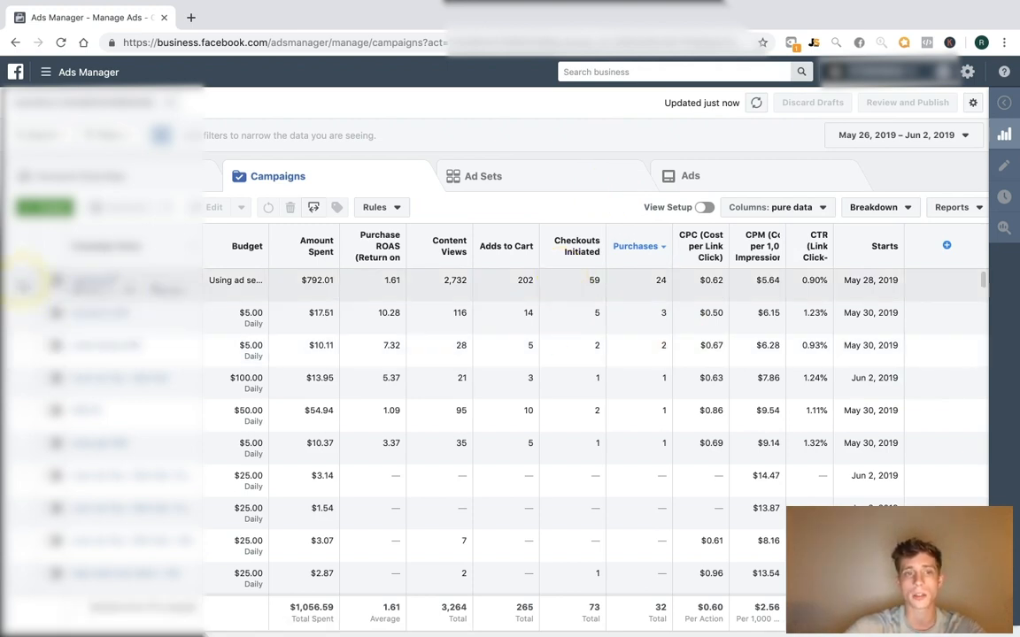
# Select the six campaigns with purchases and filter the table to the selected items
pyautogui.click(32, 280)
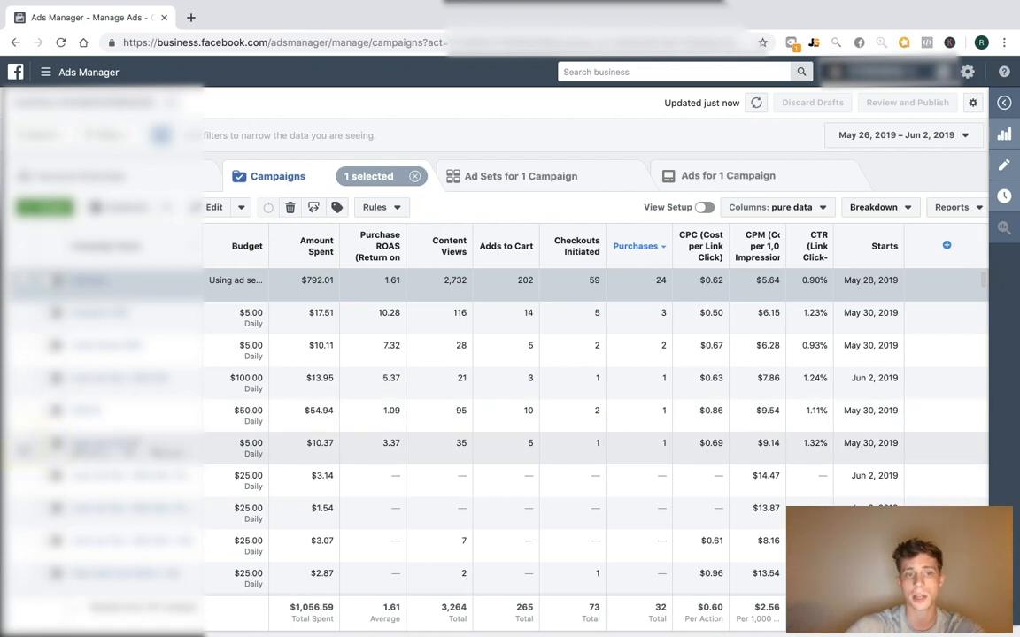
pyautogui.keyDown('shift'); pyautogui.click(25, 449); pyautogui.keyUp('shift')
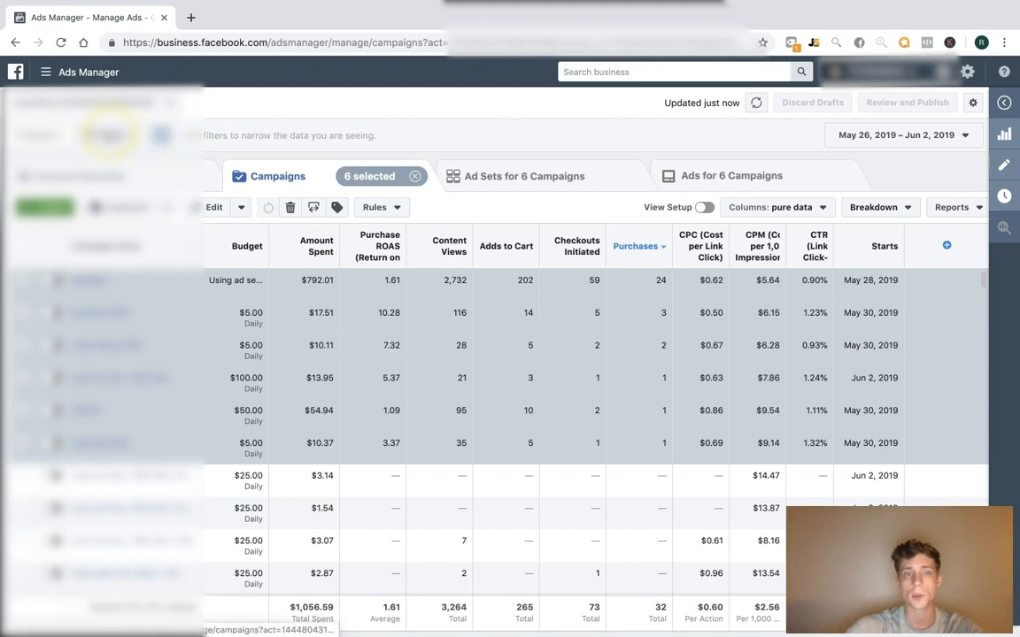
pyautogui.click(111, 134)
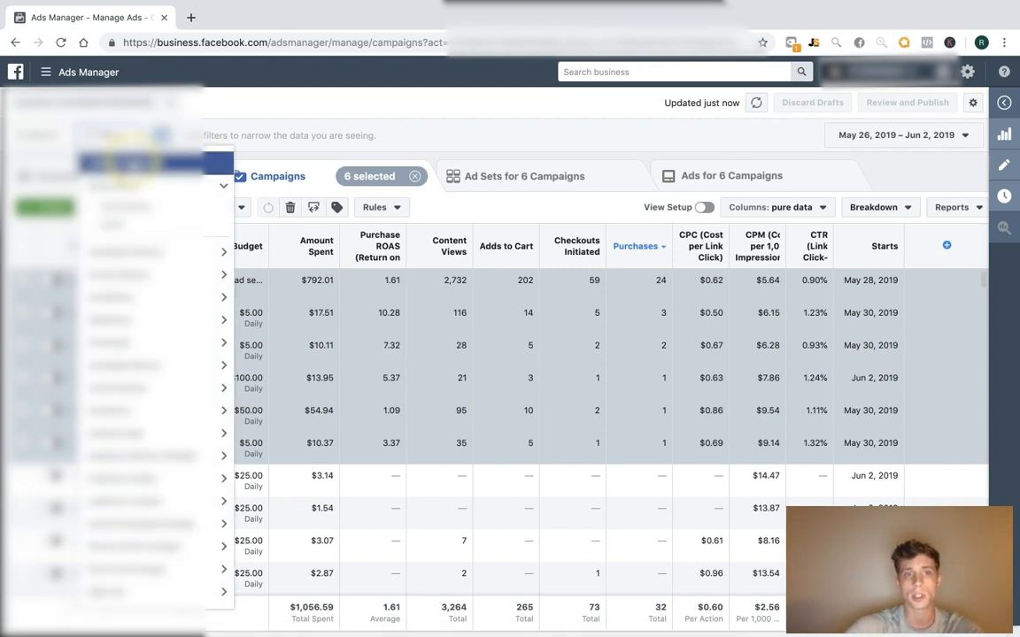
pyautogui.click(120, 163)
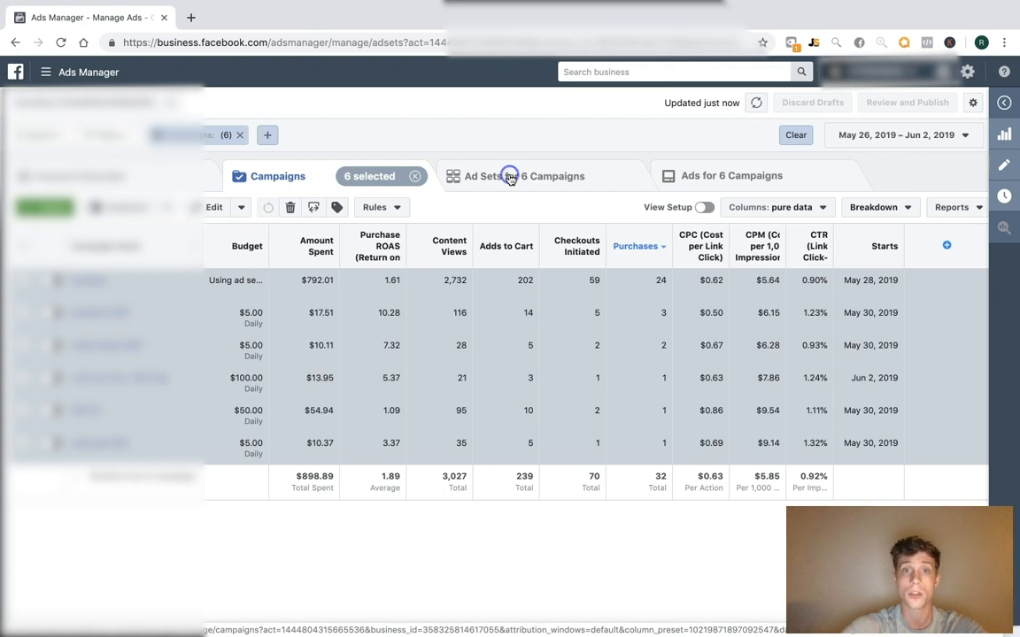
# Open the ad sets of the 6 campaigns, sort by Purchase ROAS descending, and select the top one
pyautogui.click(509, 176)
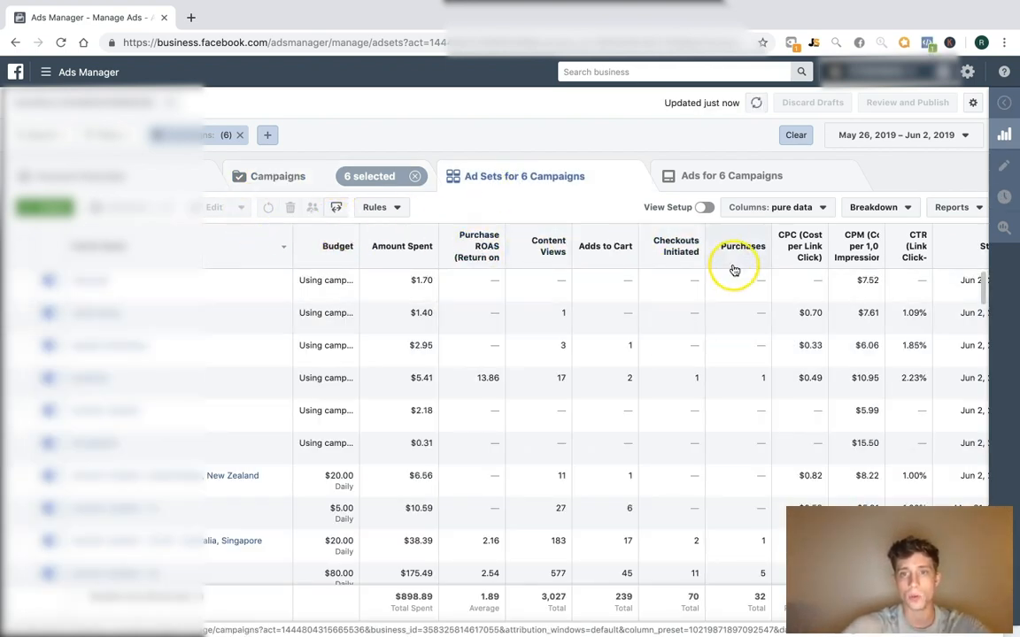
pyautogui.click(473, 248)
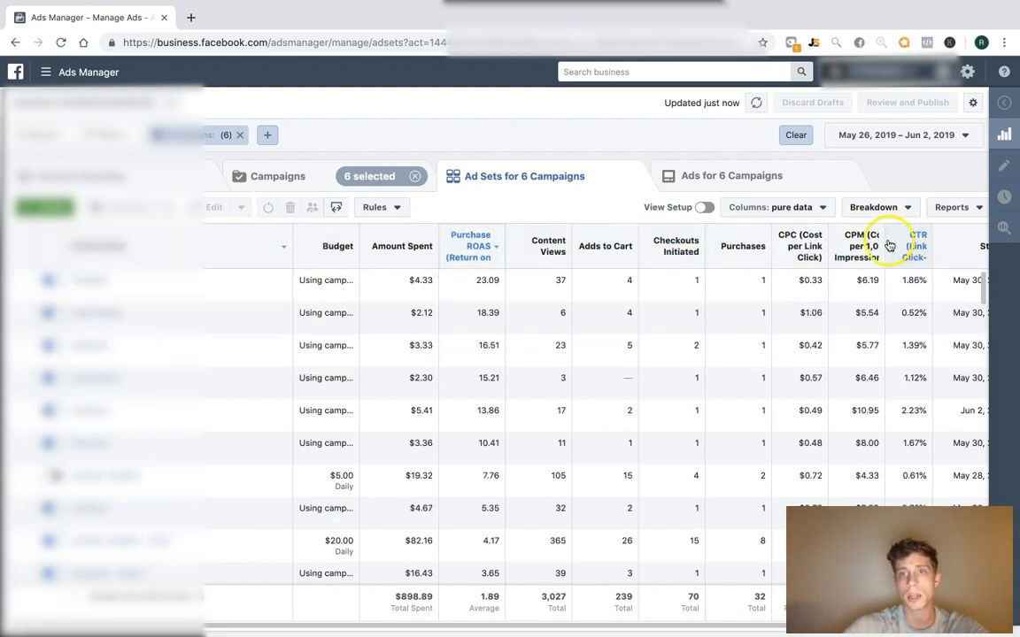
pyautogui.hscroll(2, 721, 250)
pyautogui.hscroll(-2, 719, 250)
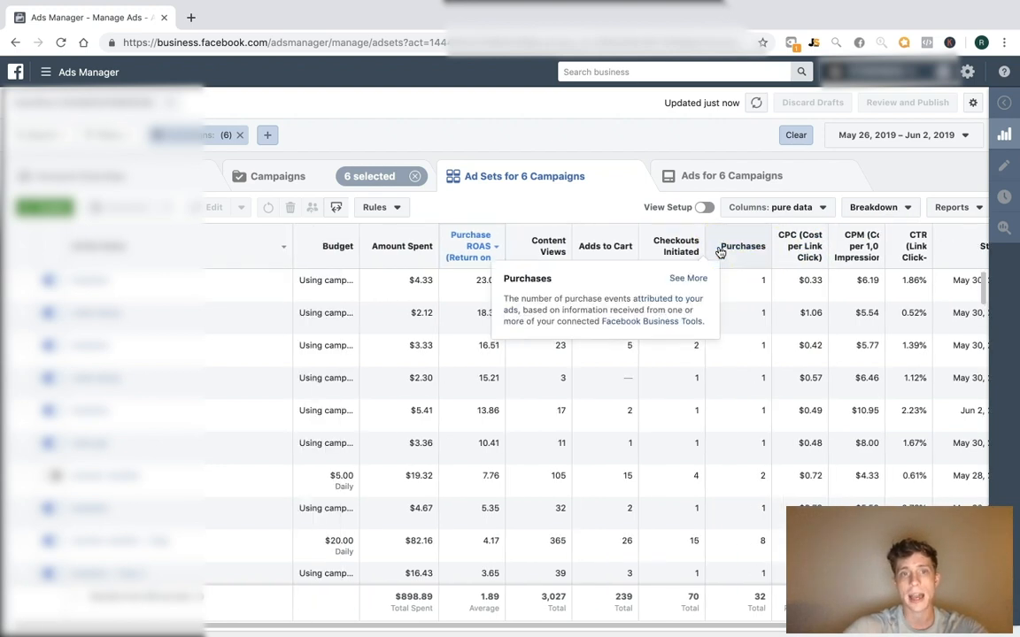
pyautogui.hscroll(5, 292, 248)
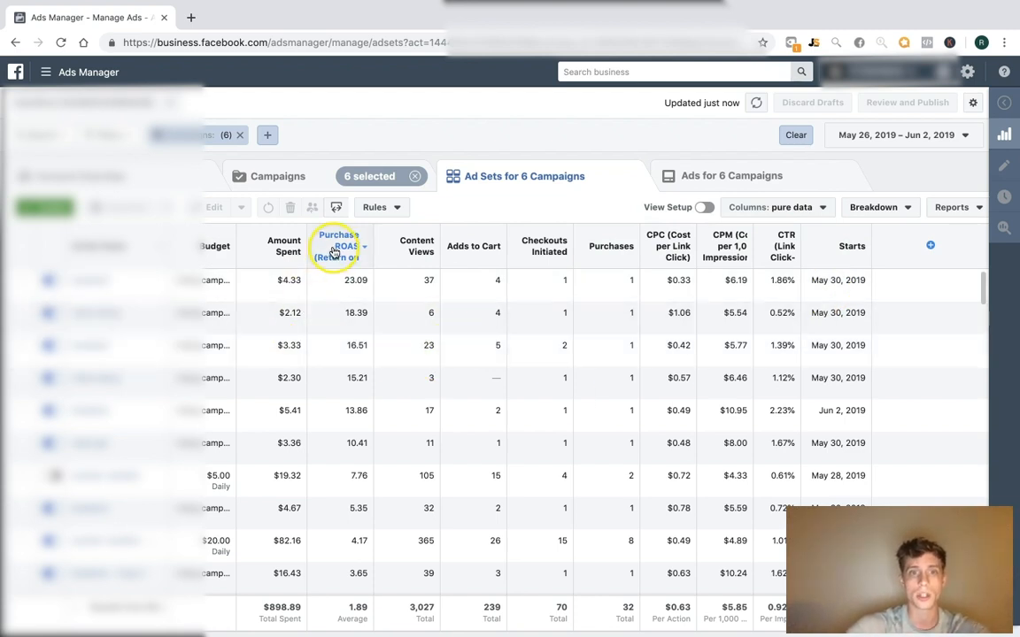
pyautogui.click(22, 281)
# Filter to the 18 ad sets down to the $41.44 one, then clear the selection
pyautogui.scroll(-10, 303, 353)
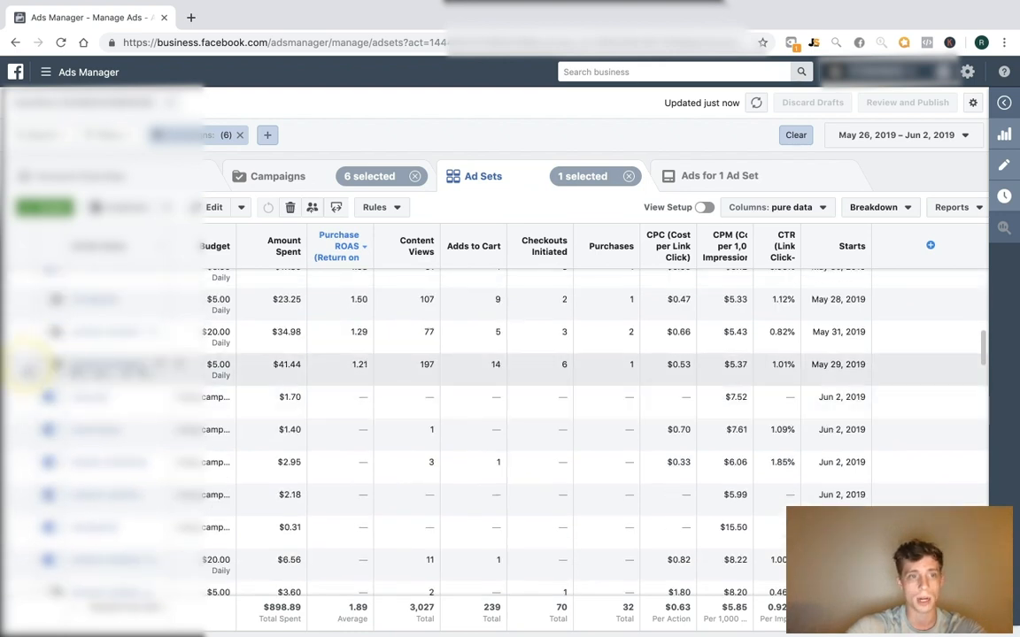
pyautogui.keyDown('shift'); pyautogui.click(22, 365); pyautogui.keyUp('shift')
pyautogui.scroll(-2, 509, 458)
pyautogui.scroll(12, 507, 457)
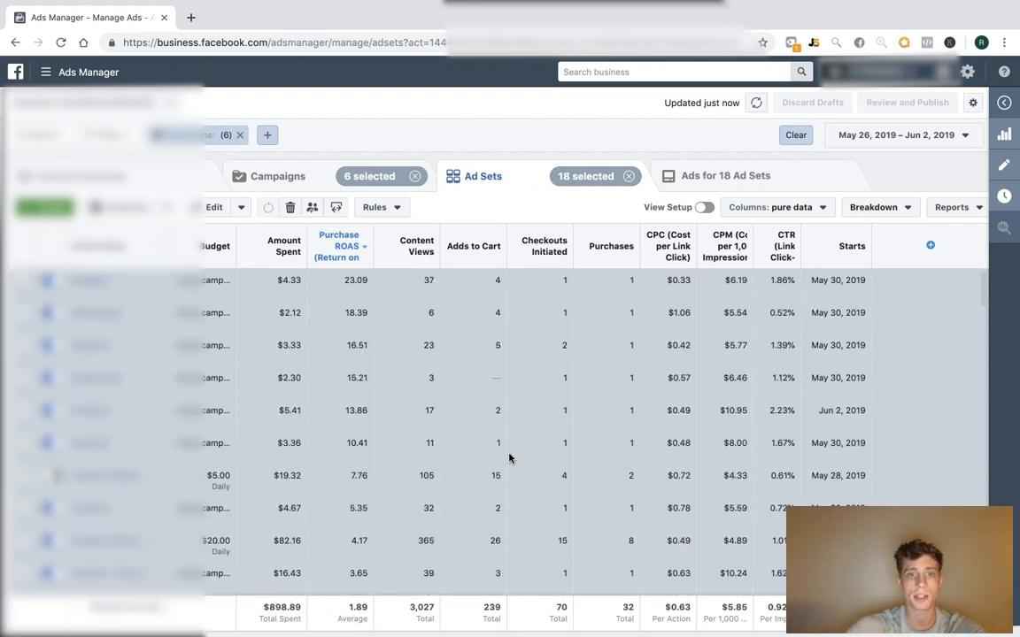
pyautogui.click(112, 137)
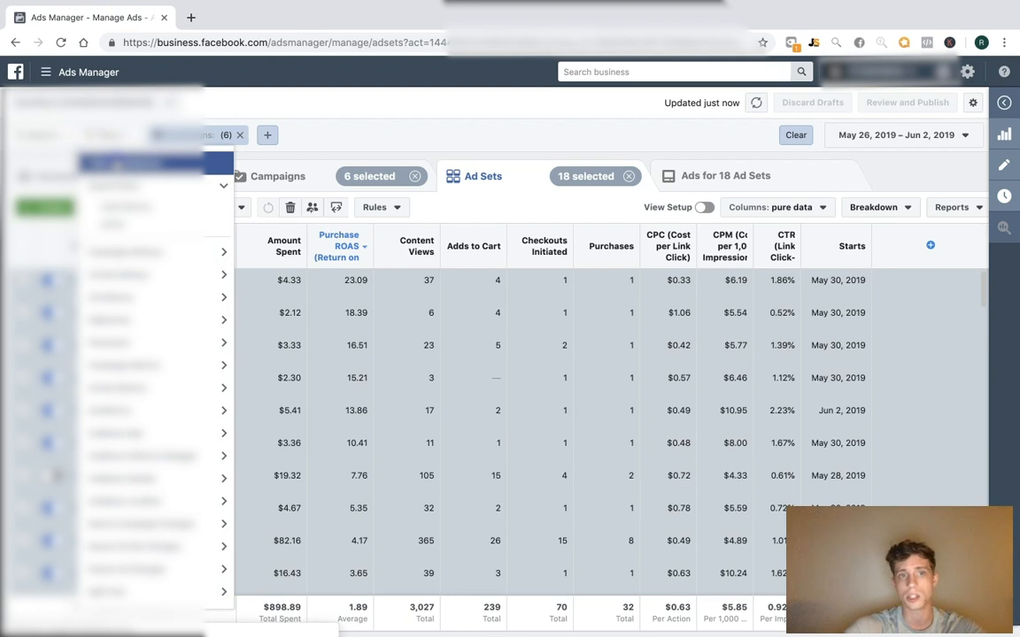
pyautogui.click(131, 164)
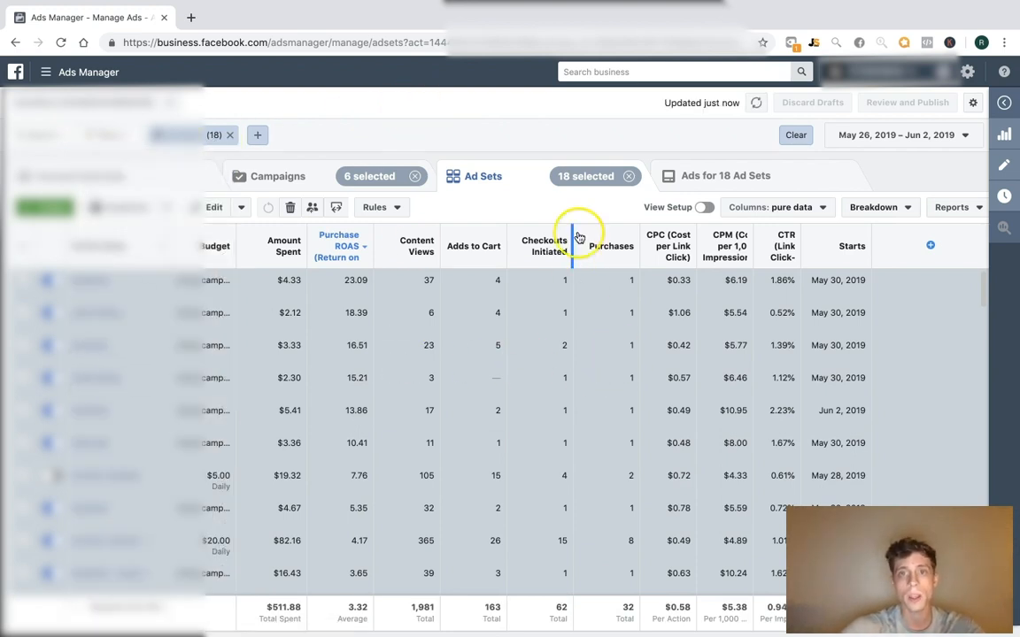
pyautogui.scroll(-5, 294, 348)
pyautogui.scroll(5, 296, 350)
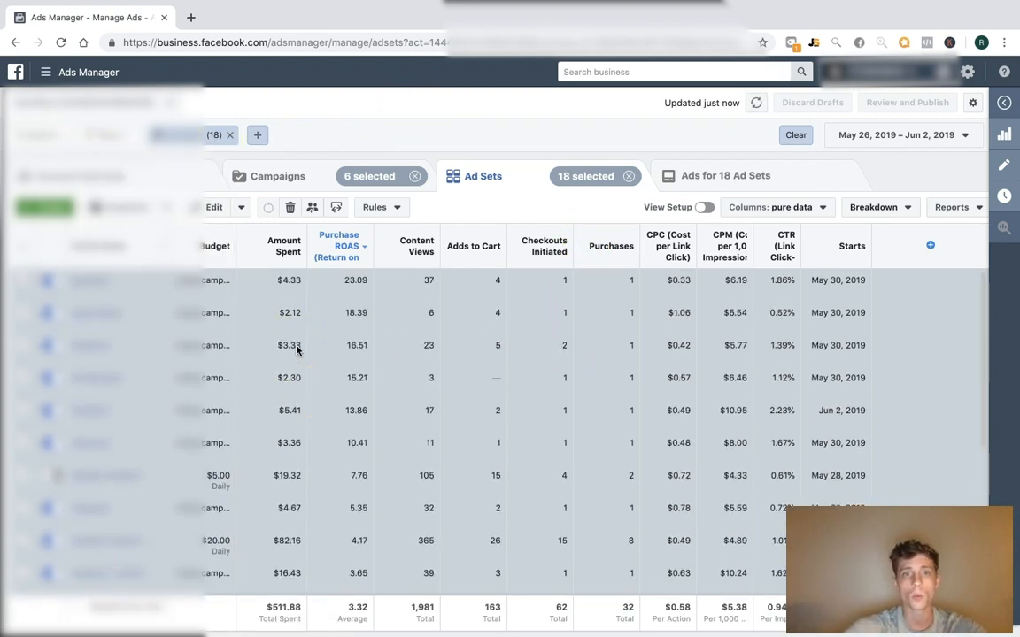
pyautogui.click(629, 180)
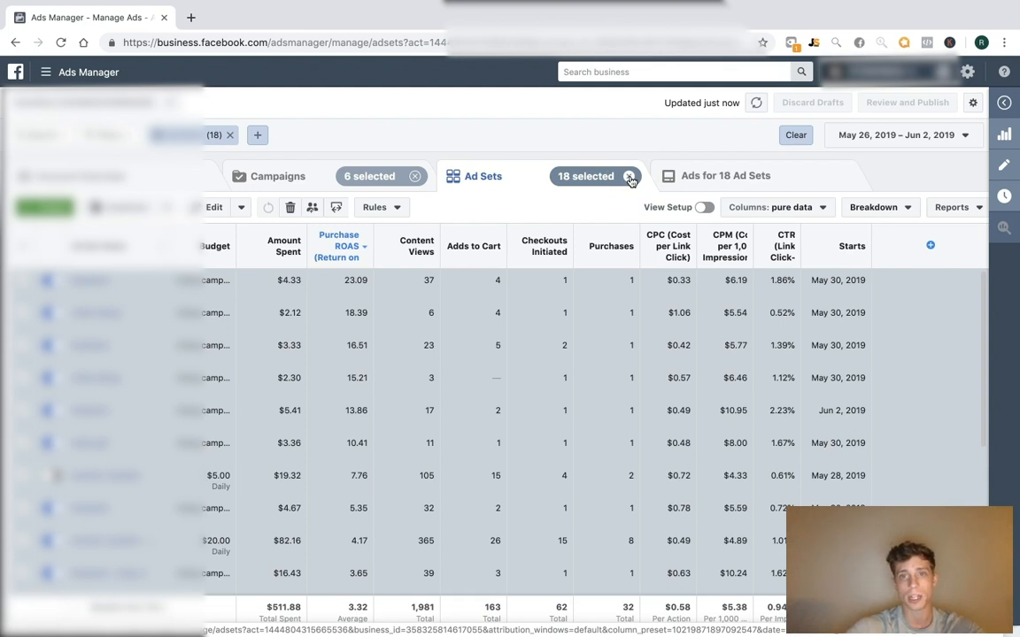
pyautogui.click(629, 179)
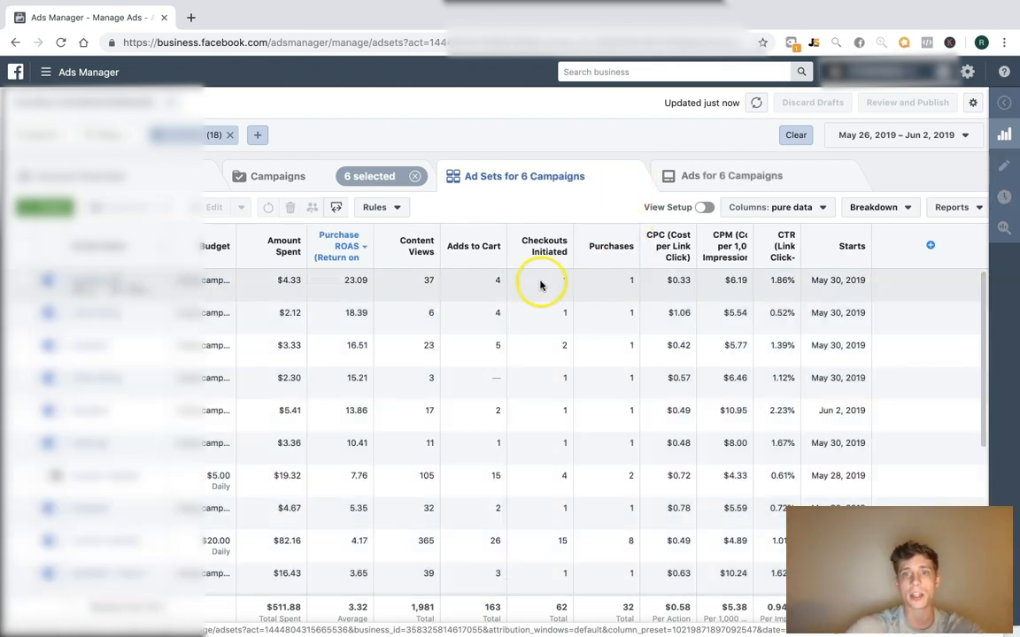
# Select the top two ROAS ad sets plus the $3.36, $19.32, $19.21 and $23.25 ones, and filter by selection
pyautogui.click(48, 280)
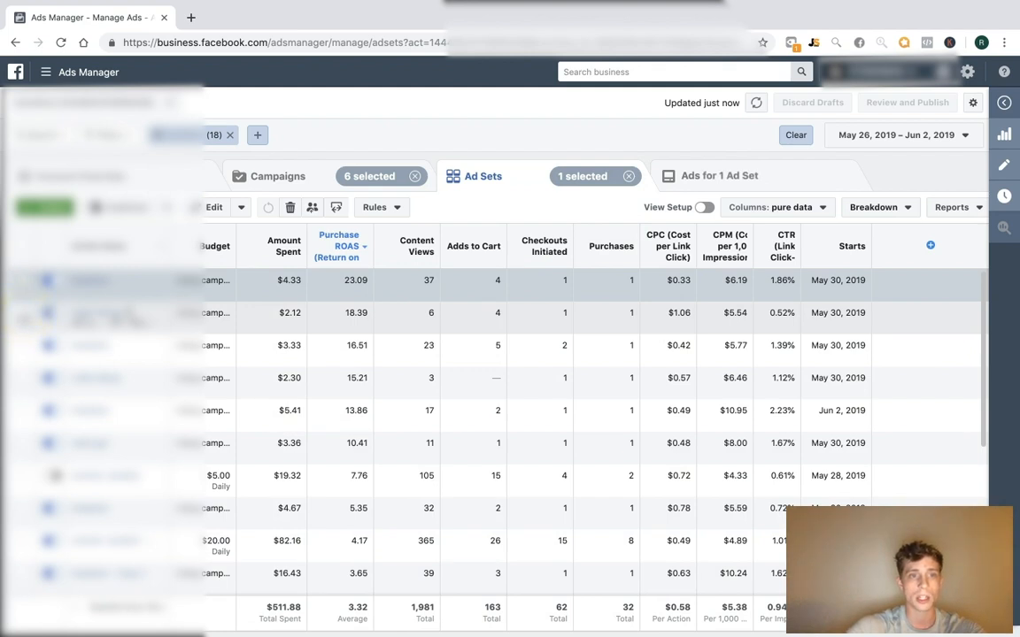
pyautogui.click(47, 312)
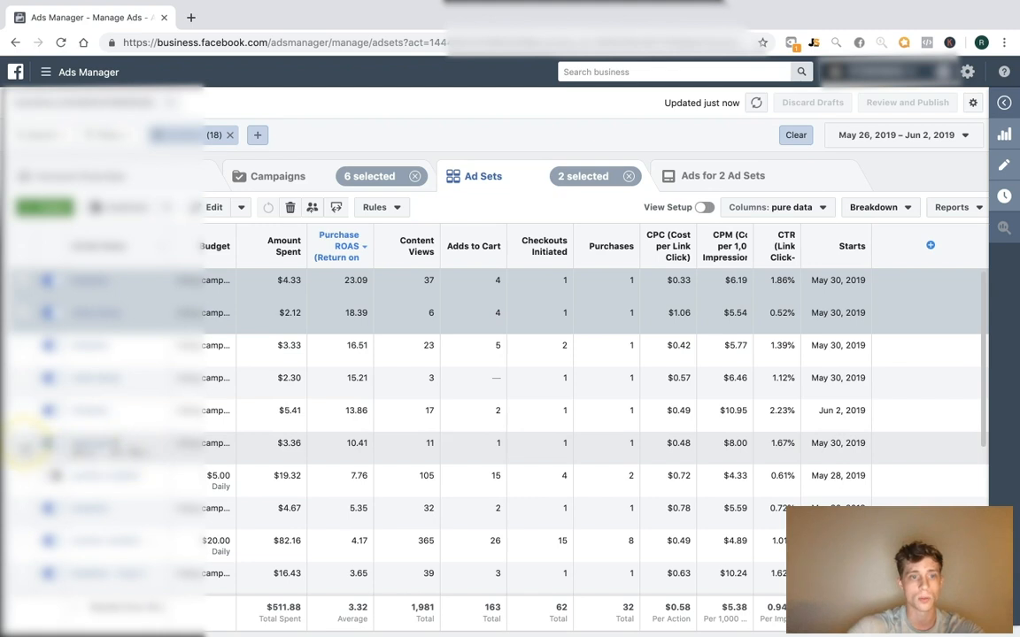
pyautogui.click(22, 443)
pyautogui.click(22, 478)
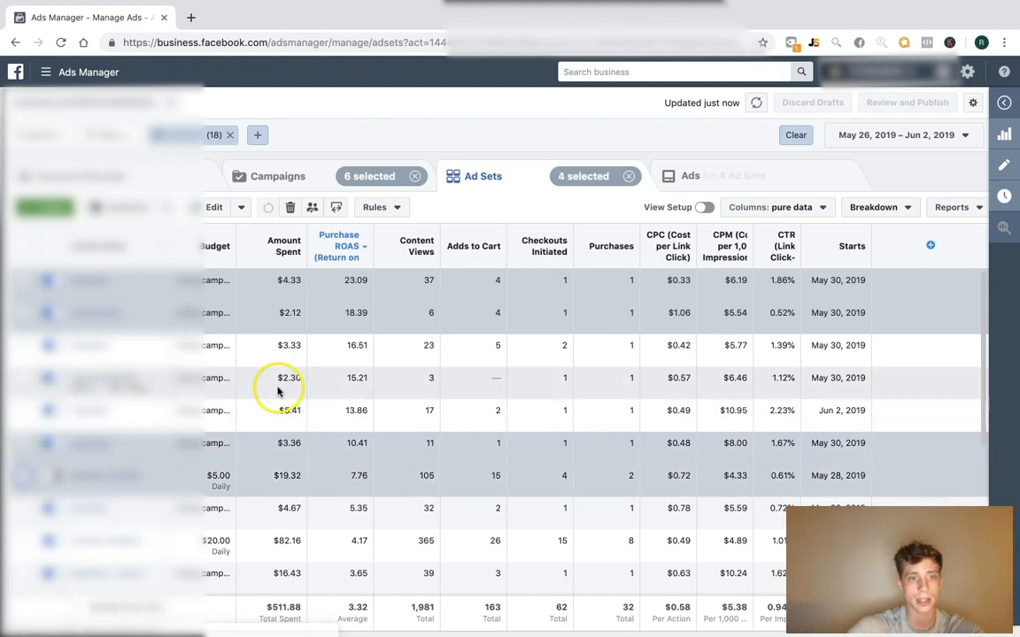
pyautogui.scroll(-3, 280, 389)
pyautogui.scroll(-2, 138, 451)
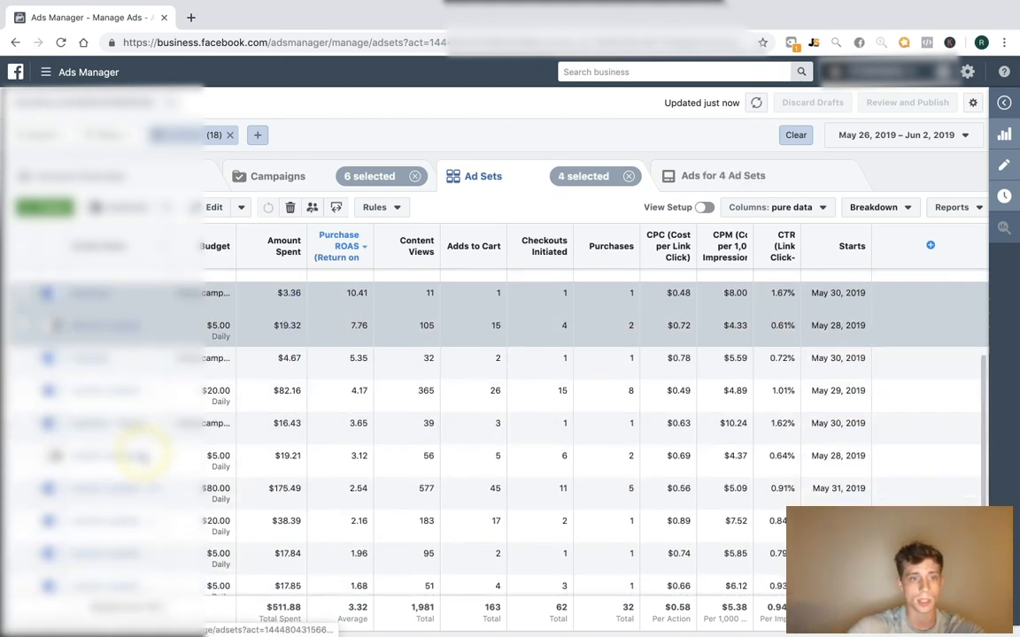
pyautogui.click(187, 400)
pyautogui.scroll(-1, 199, 403)
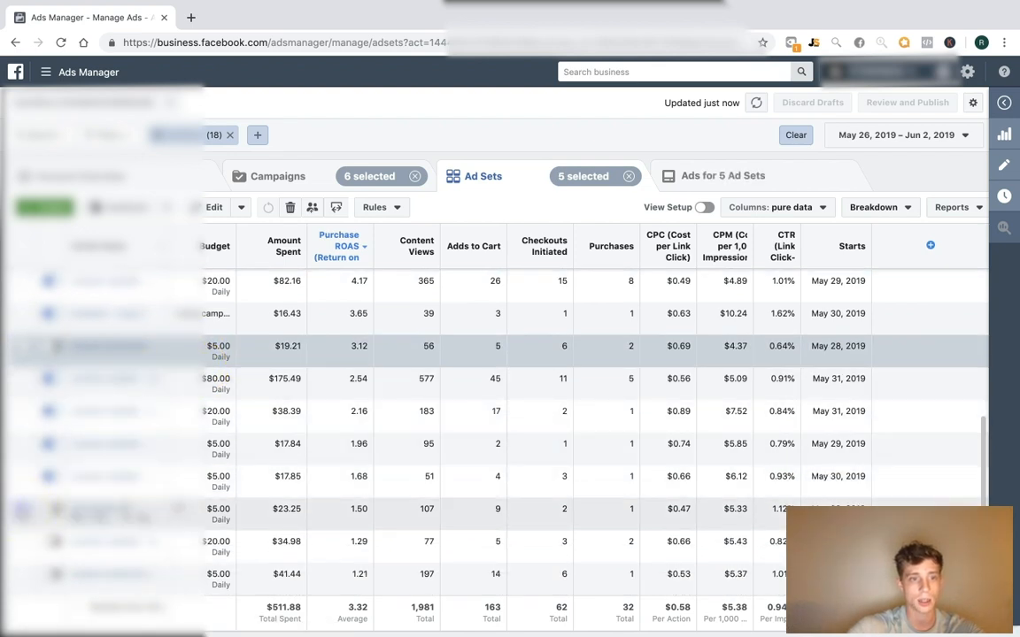
pyautogui.click(210, 410)
pyautogui.scroll(6, 211, 406)
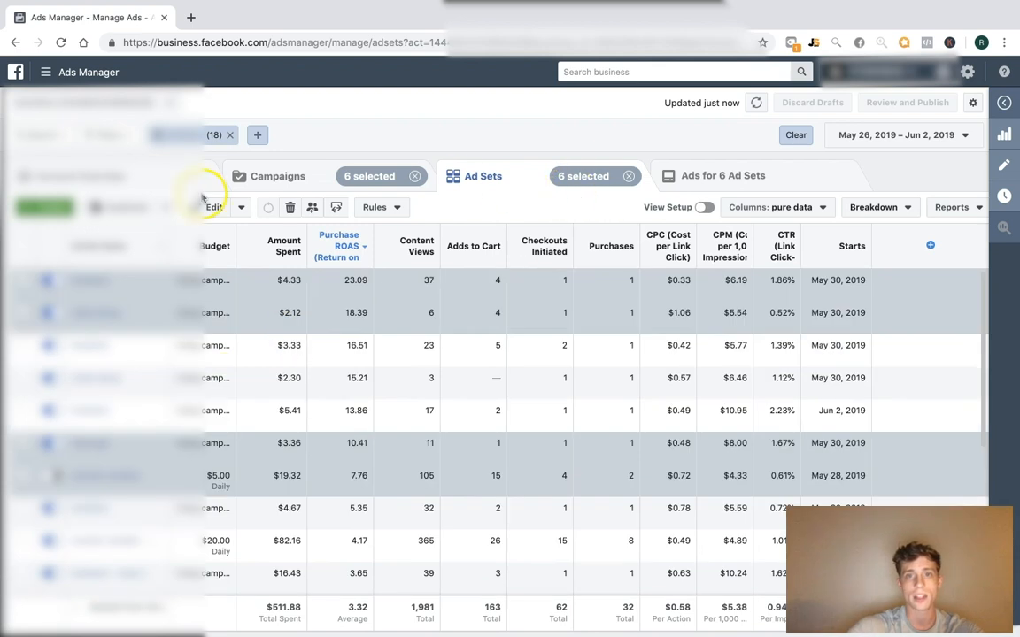
pyautogui.click(115, 135)
pyautogui.click(139, 166)
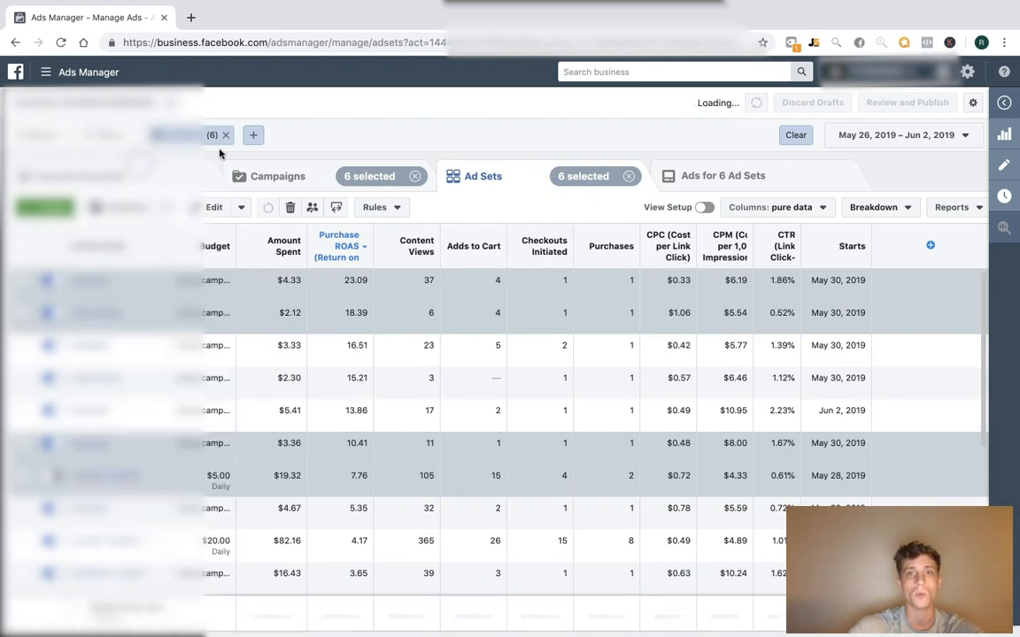
pyautogui.click(751, 179)
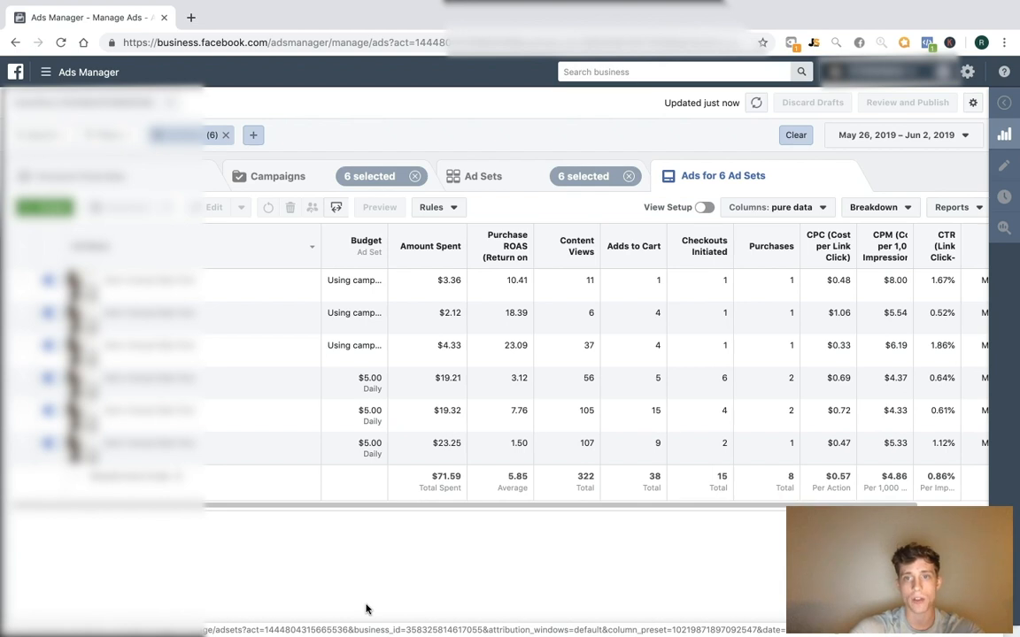
pyautogui.click(511, 184)
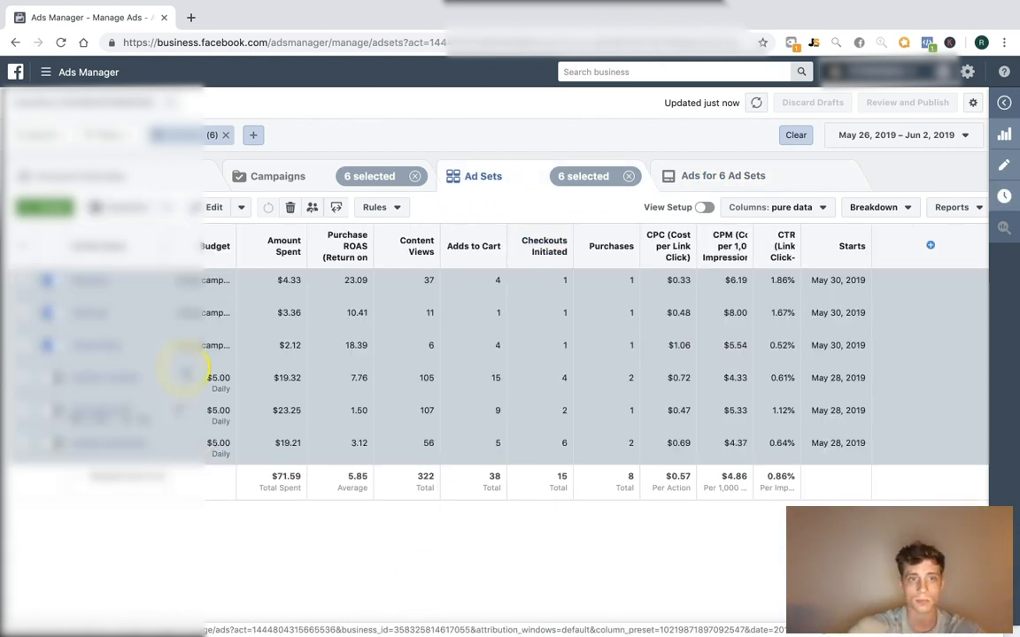
# Duplicate the six ad sets into a new Conversions campaign named 'Fresh Interests'
pyautogui.click(107, 207)
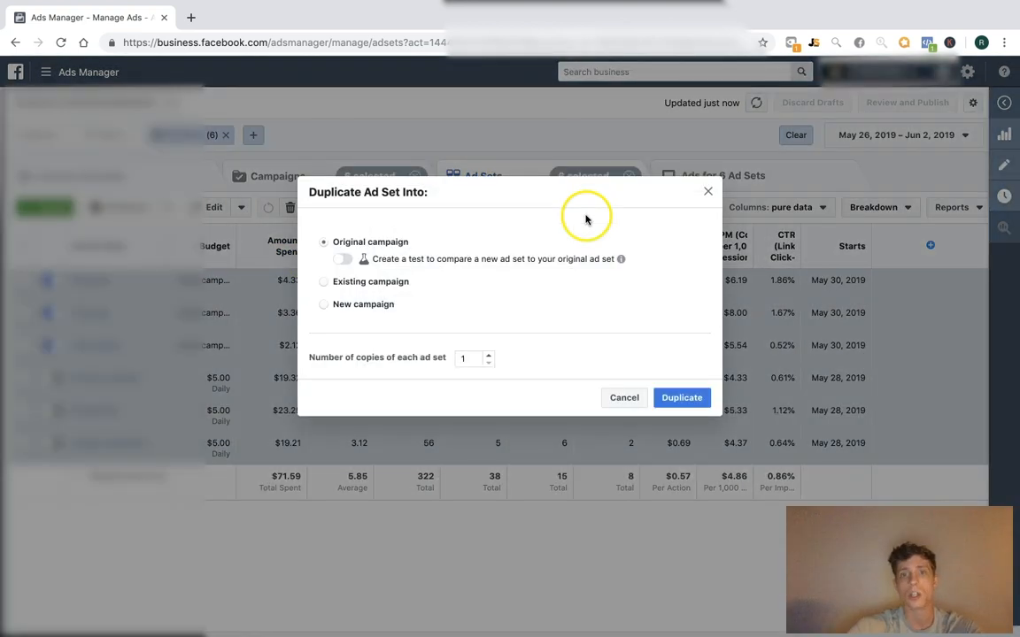
pyautogui.moveTo(432, 192); pyautogui.dragTo(389, 191)
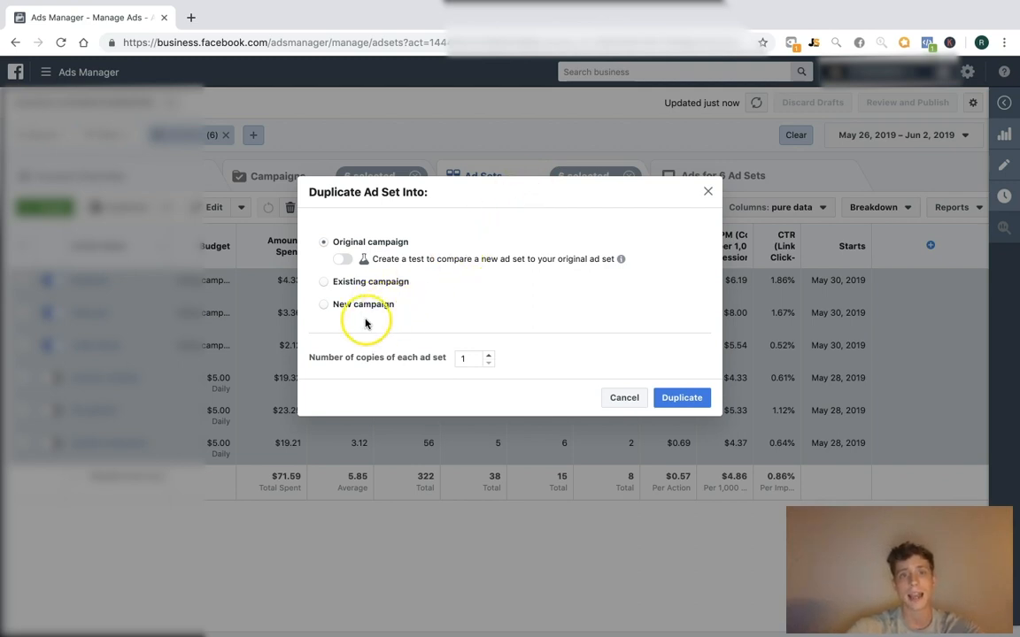
pyautogui.click(323, 305)
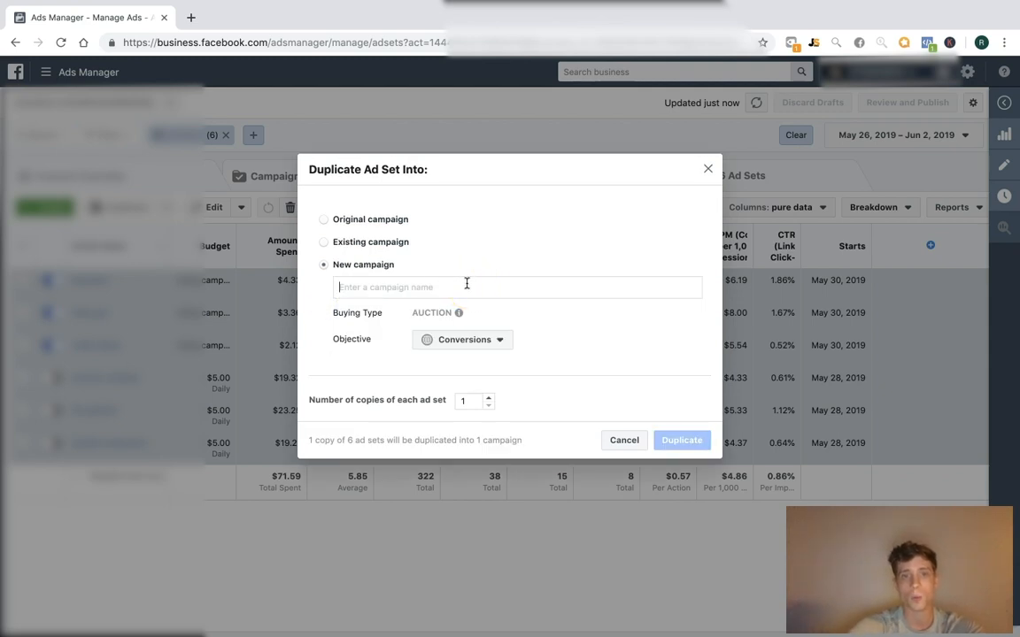
pyautogui.write('Fresh Interests')
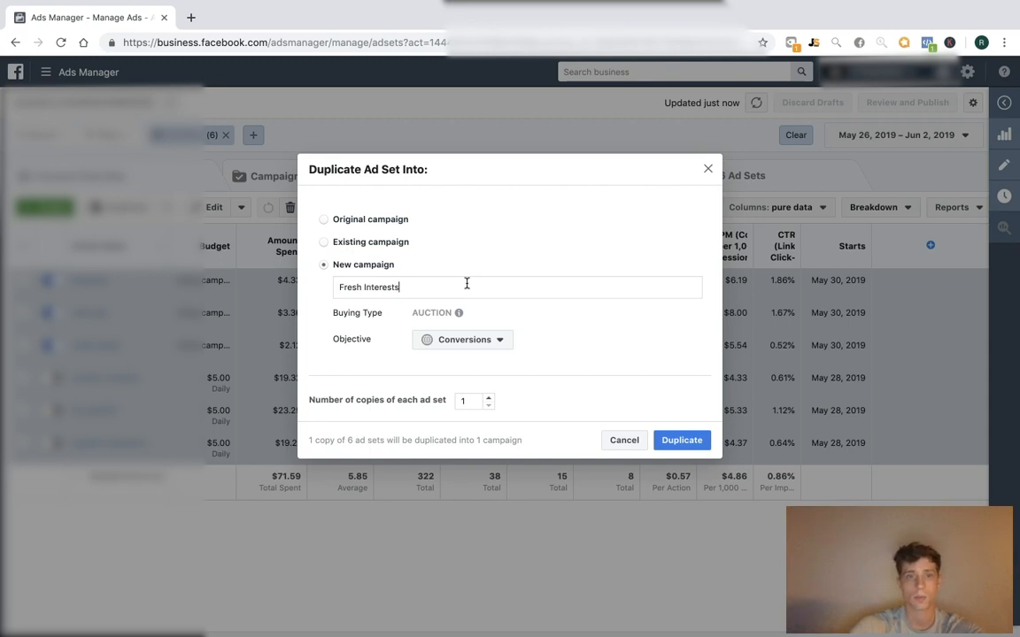
pyautogui.click(680, 442)
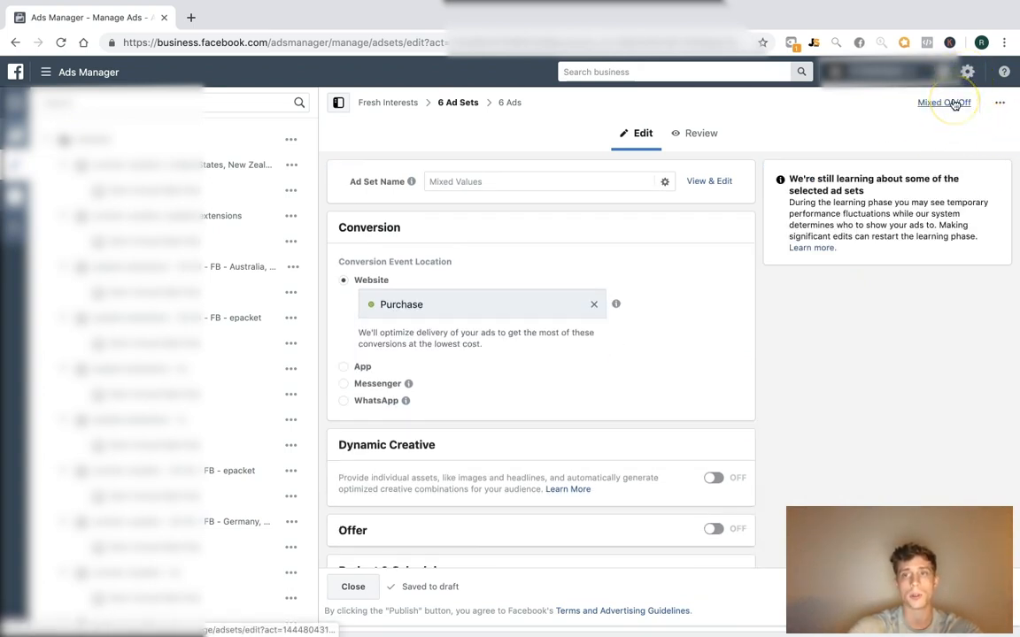
# Run all six ad sets, then enable Campaign Budget Optimization at $50.00 daily on Fresh Interests
pyautogui.click(954, 104)
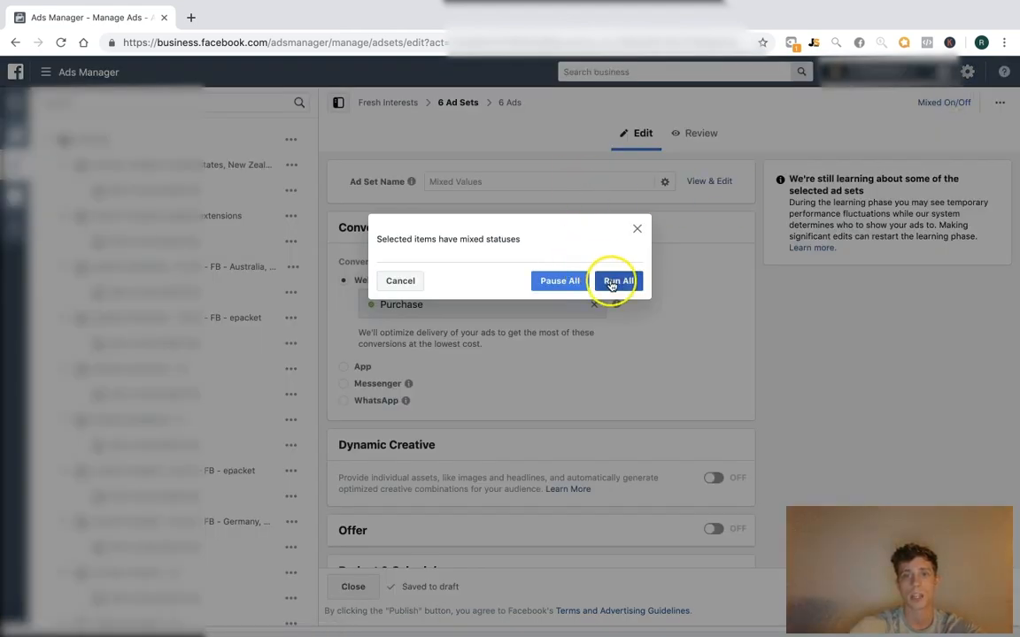
pyautogui.click(618, 281)
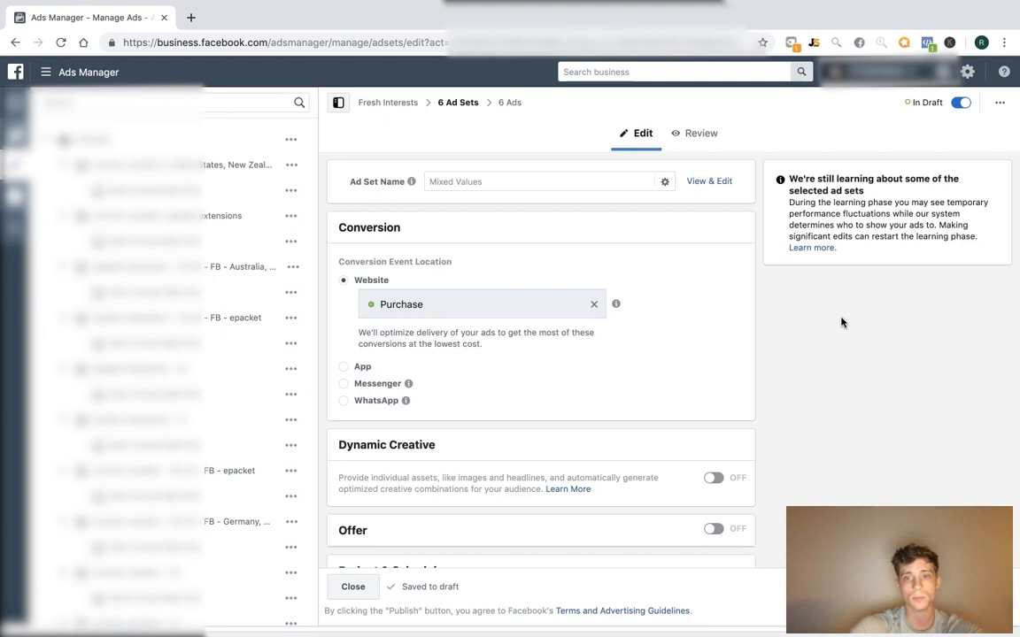
pyautogui.click(372, 105)
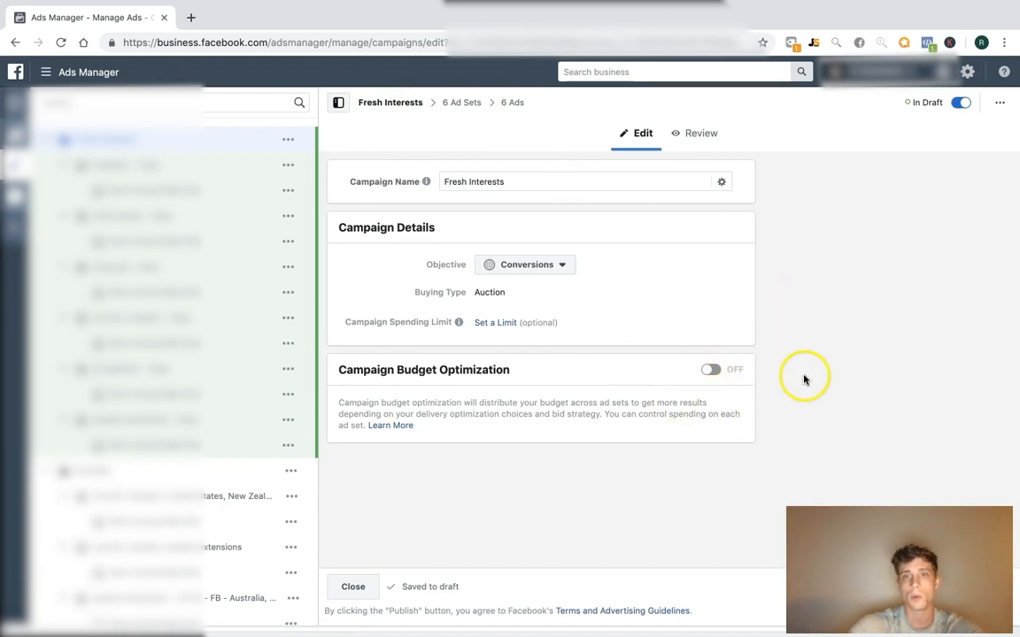
pyautogui.click(714, 372)
pyautogui.click(627, 454)
pyautogui.write('50')
pyautogui.click(834, 426)
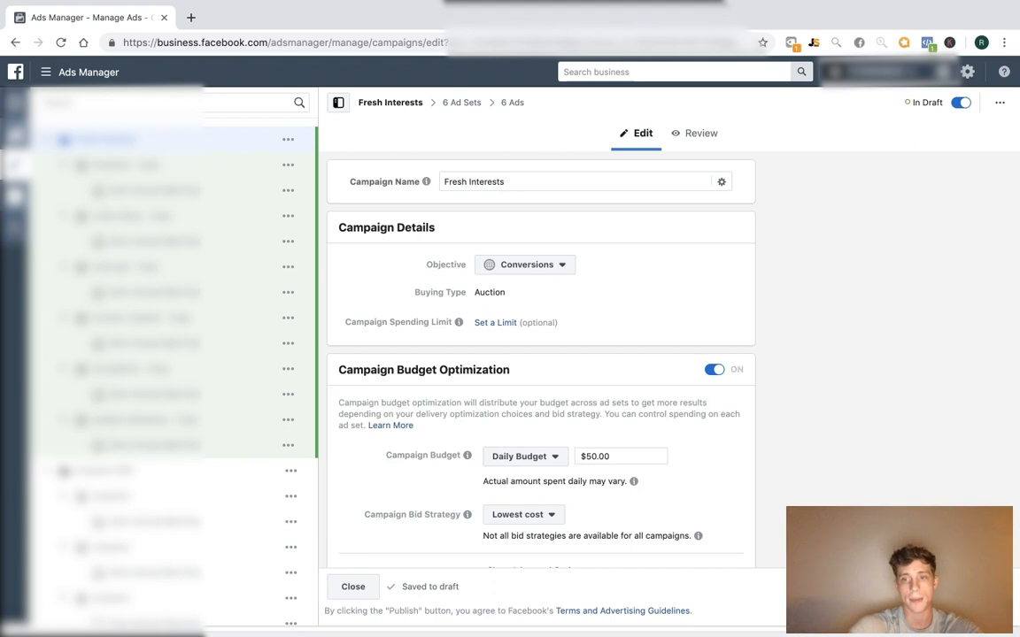
# Publish Fresh Interests, filter the campaign list to Delivery: In Review, and narrow the name column
pyautogui.click(350, 588)
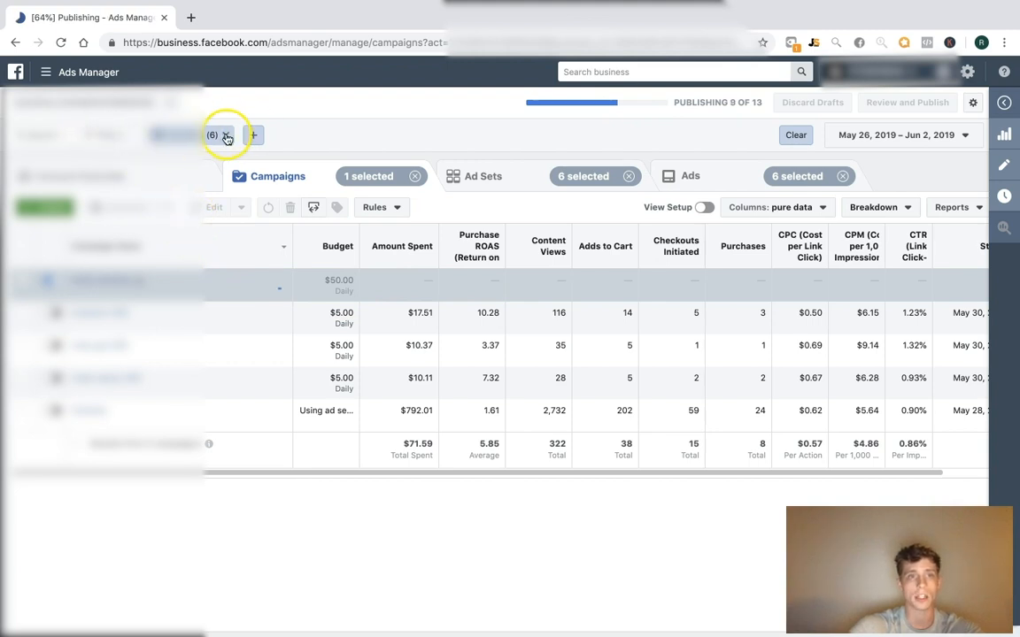
pyautogui.click(227, 136)
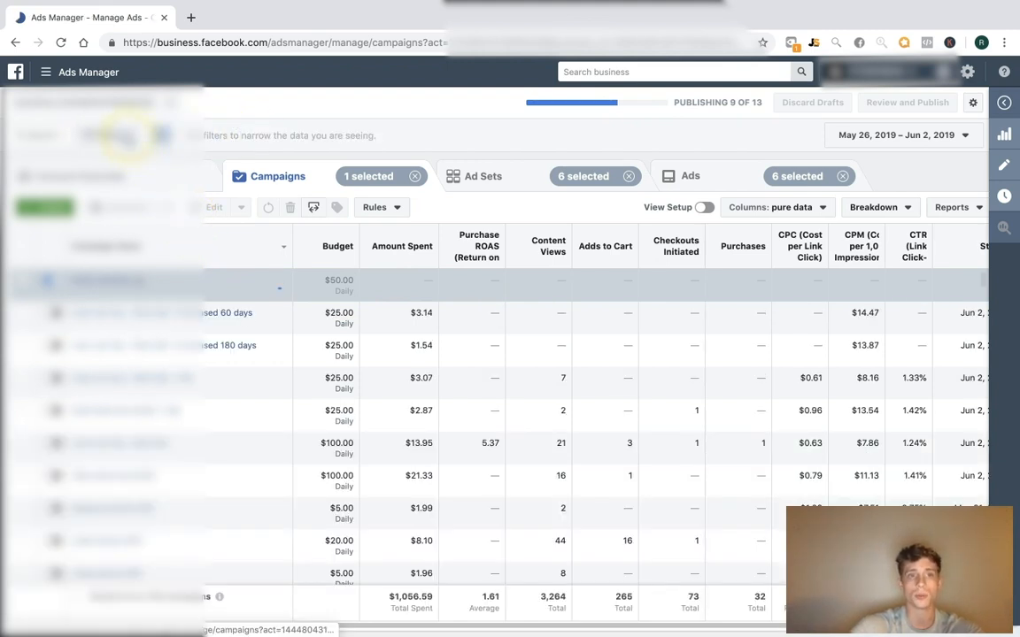
pyautogui.click(163, 136)
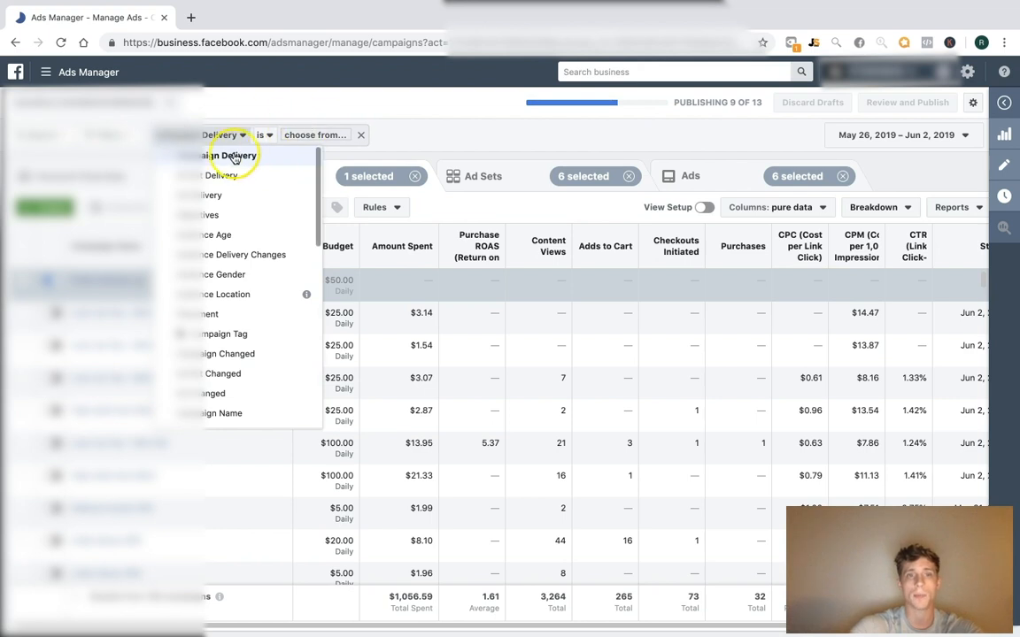
pyautogui.click(304, 135)
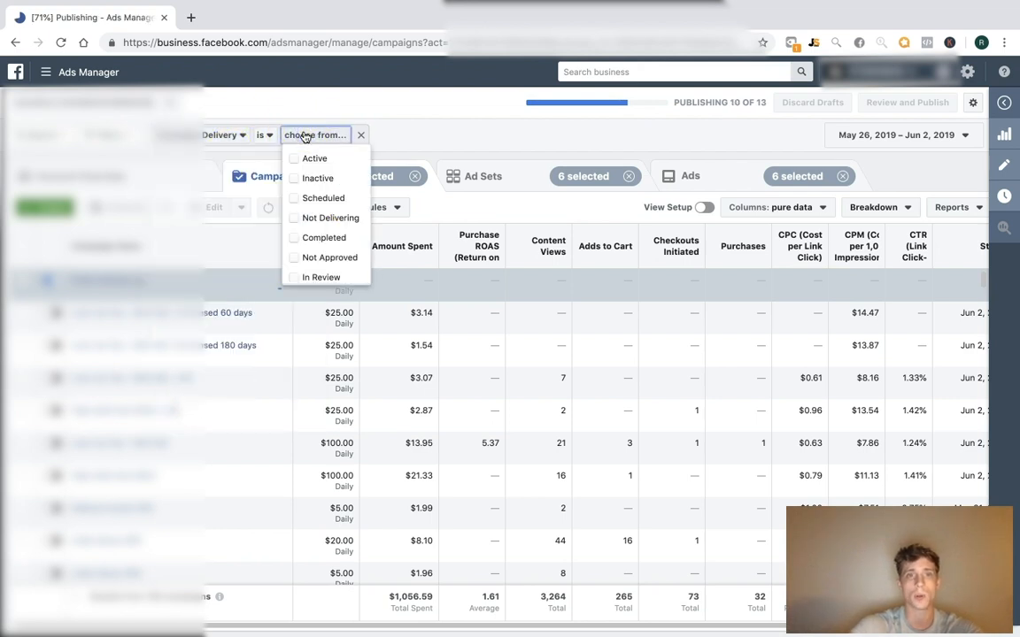
pyautogui.click(332, 277)
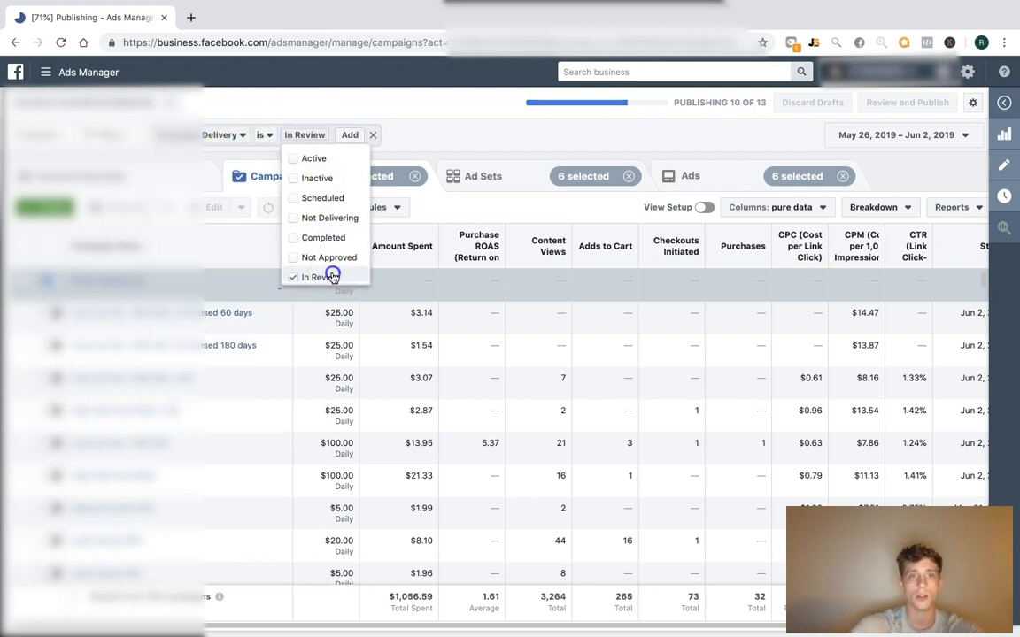
pyautogui.click(351, 136)
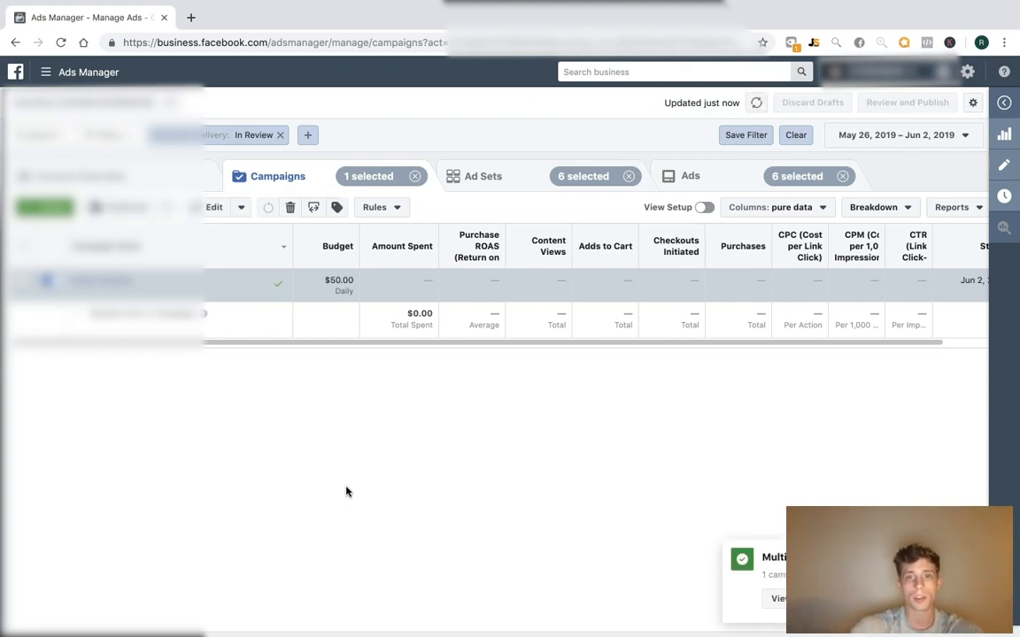
pyautogui.moveTo(291, 237); pyautogui.dragTo(208, 240)
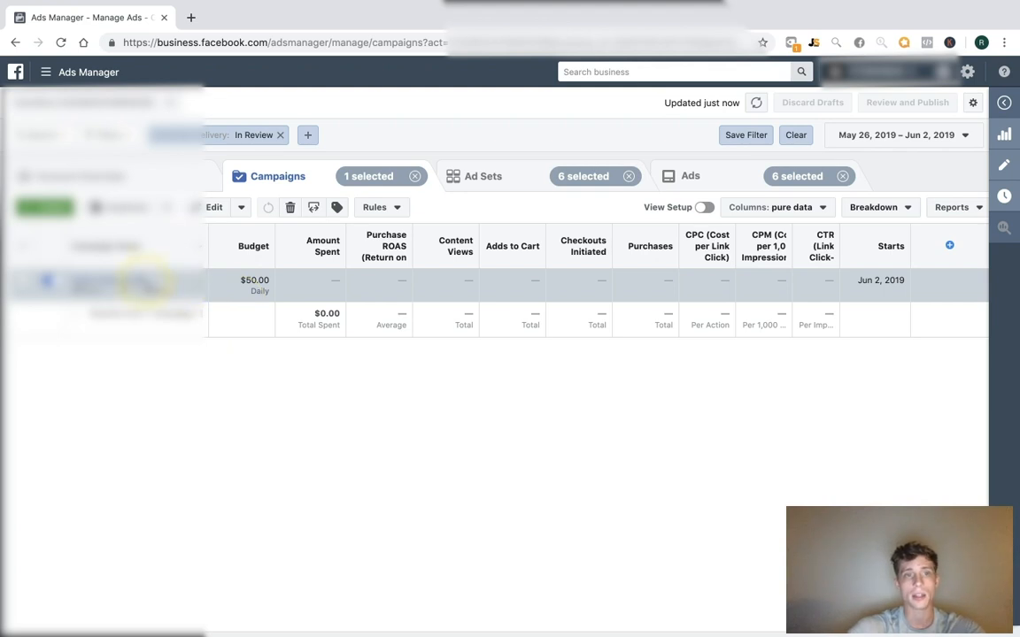
# Duplicate the Fresh Interests campaign once and rename the copy 'Fresh Interests | Standard'
pyautogui.click(156, 283)
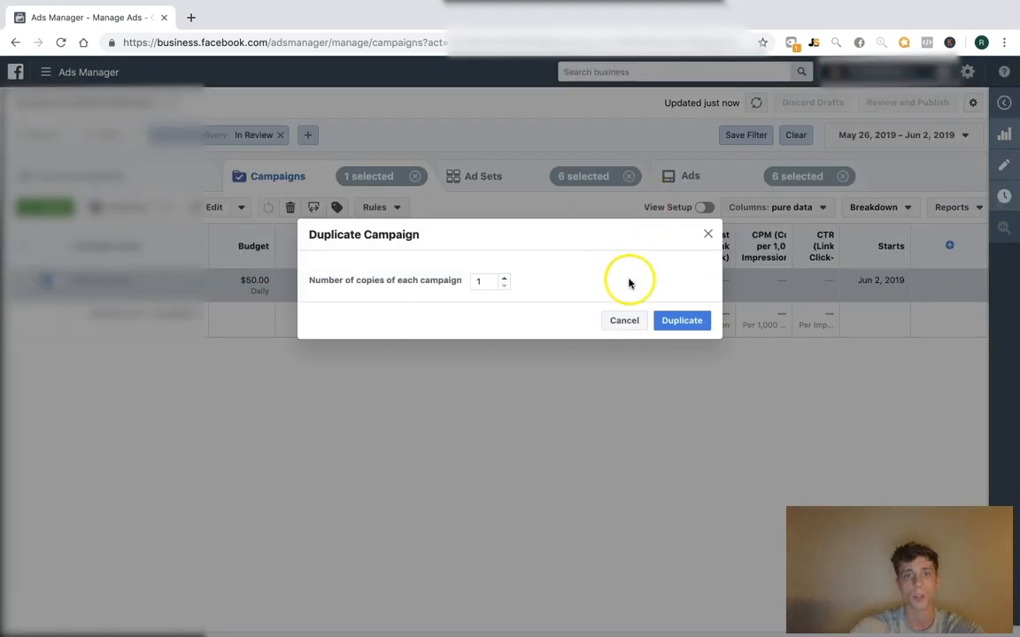
pyautogui.click(680, 321)
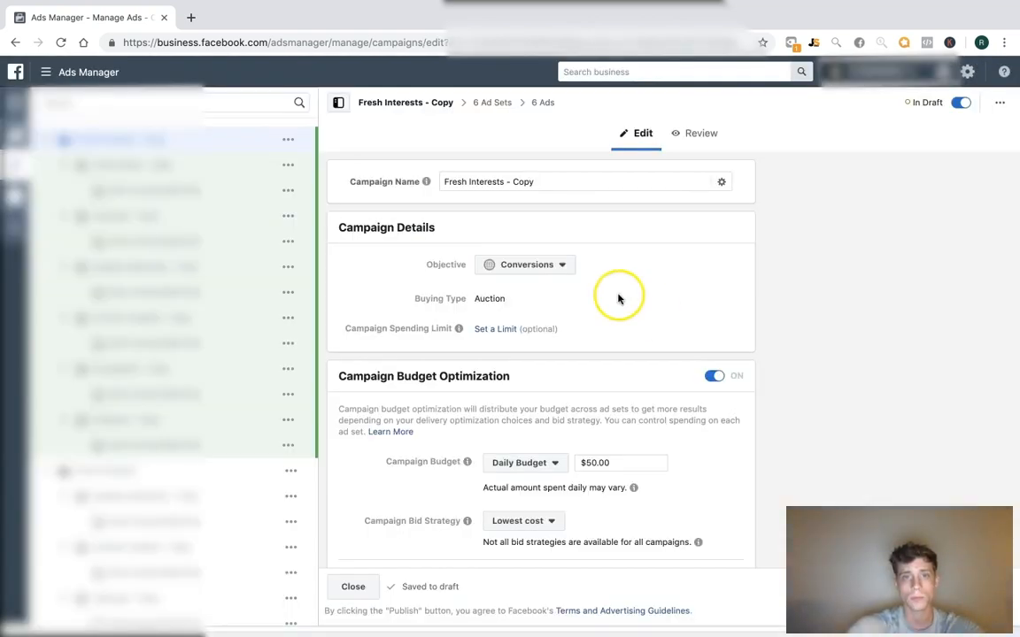
pyautogui.click(506, 182)
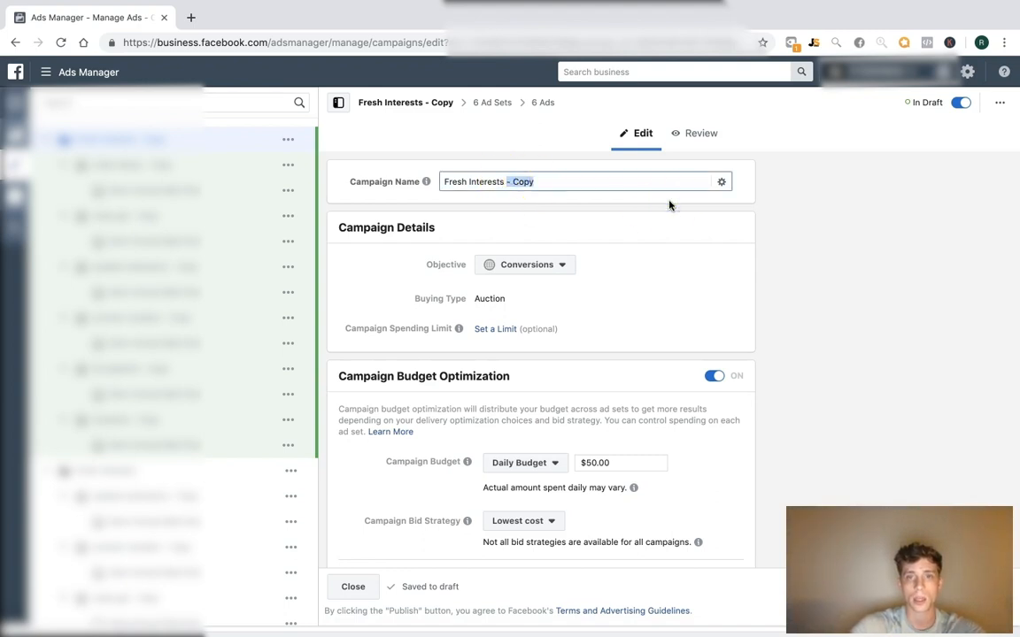
pyautogui.write('| Standard')
pyautogui.click(505, 202)
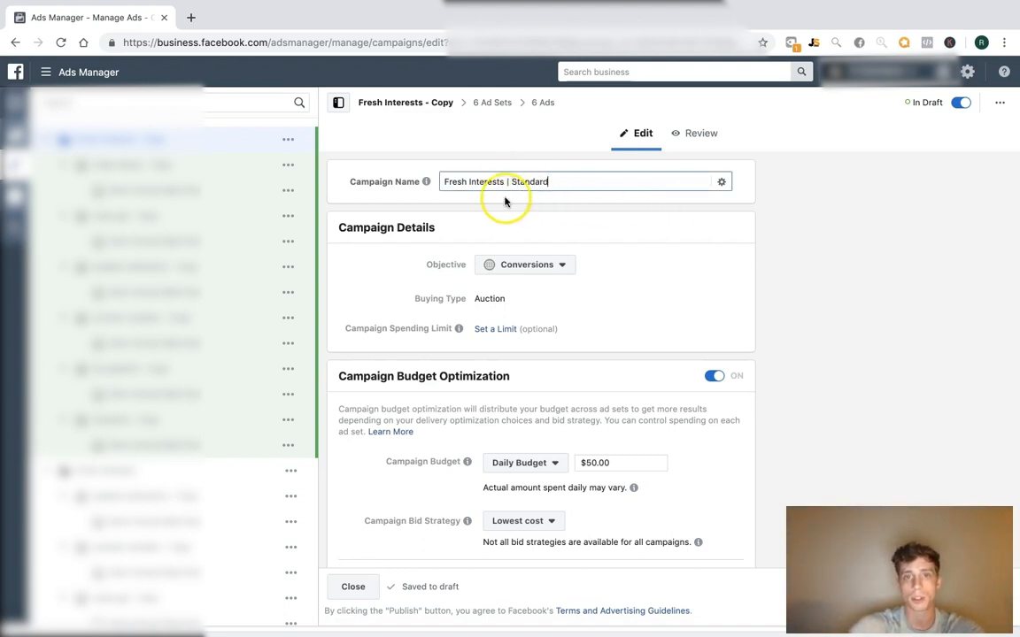
pyautogui.click(894, 265)
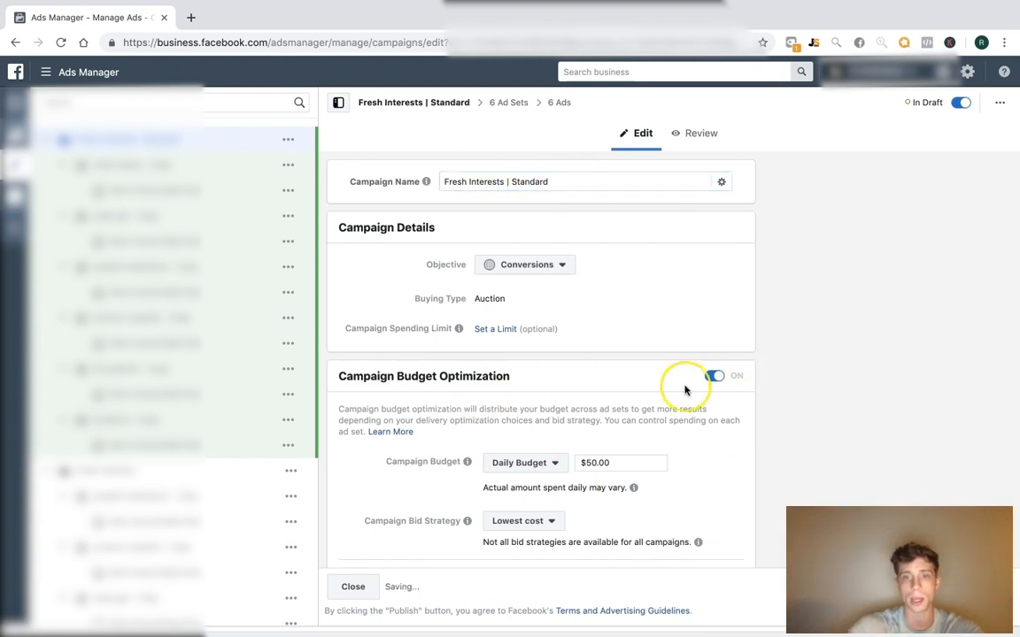
# Turn off campaign budget optimization and open the first ad set
pyautogui.click(717, 376)
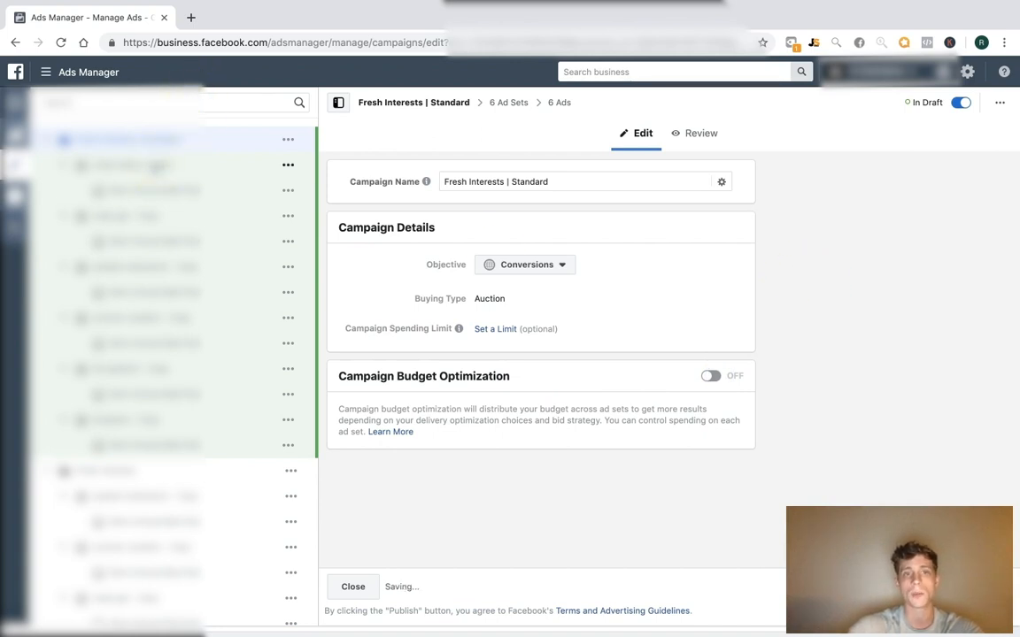
pyautogui.click(182, 166)
pyautogui.click(119, 144)
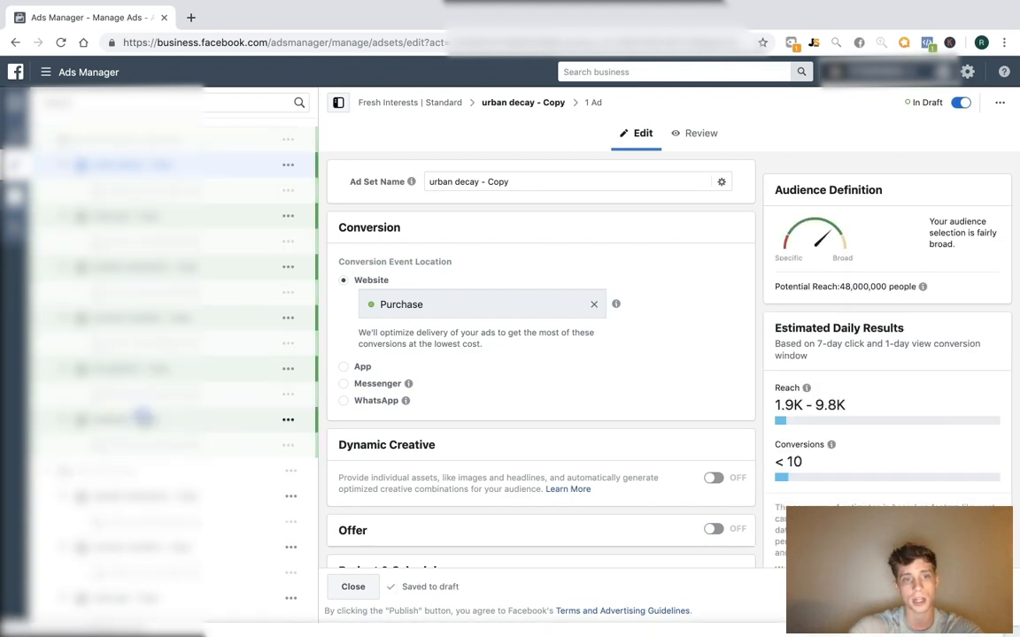
# Select all six ad sets and set their daily budget to $5.00
pyautogui.keyDown('shift'); pyautogui.click(144, 419); pyautogui.keyUp('shift')
pyautogui.scroll(-2, 833, 301)
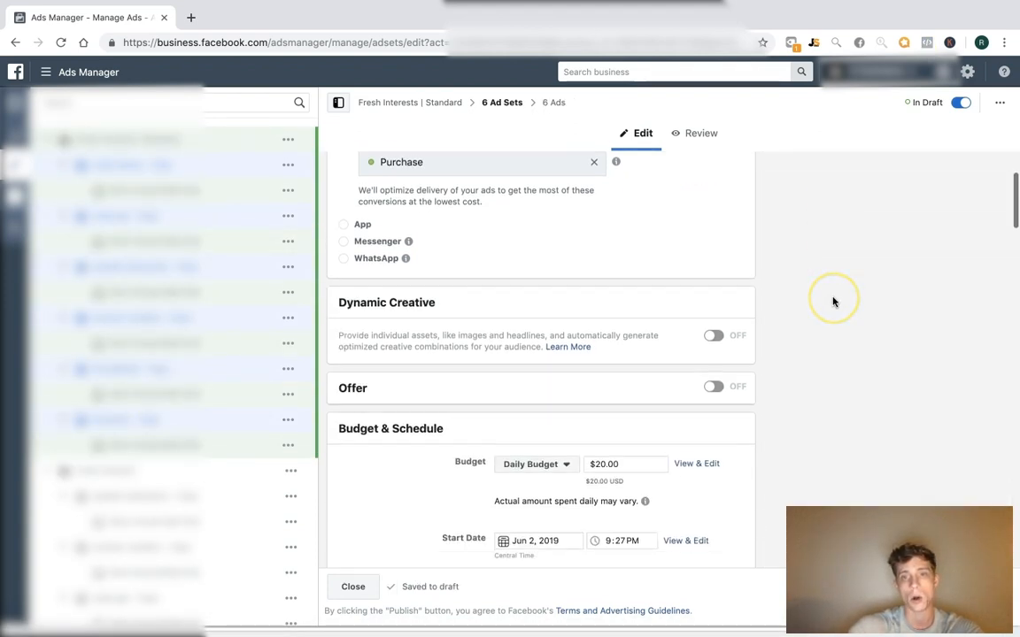
pyautogui.scroll(-1, 834, 301)
pyautogui.doubleClick(625, 360)
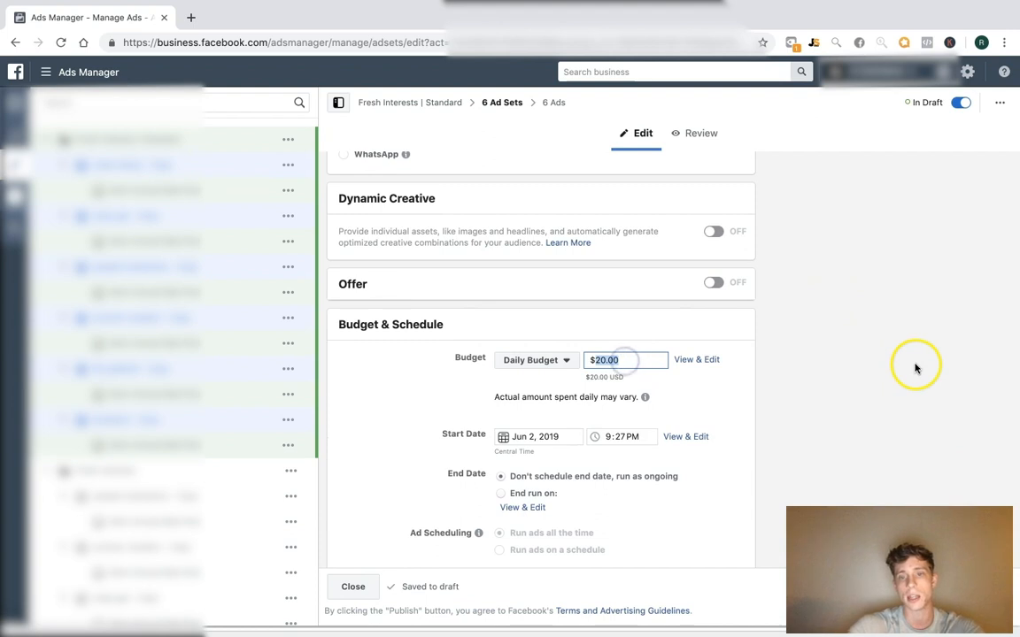
pyautogui.click(828, 349)
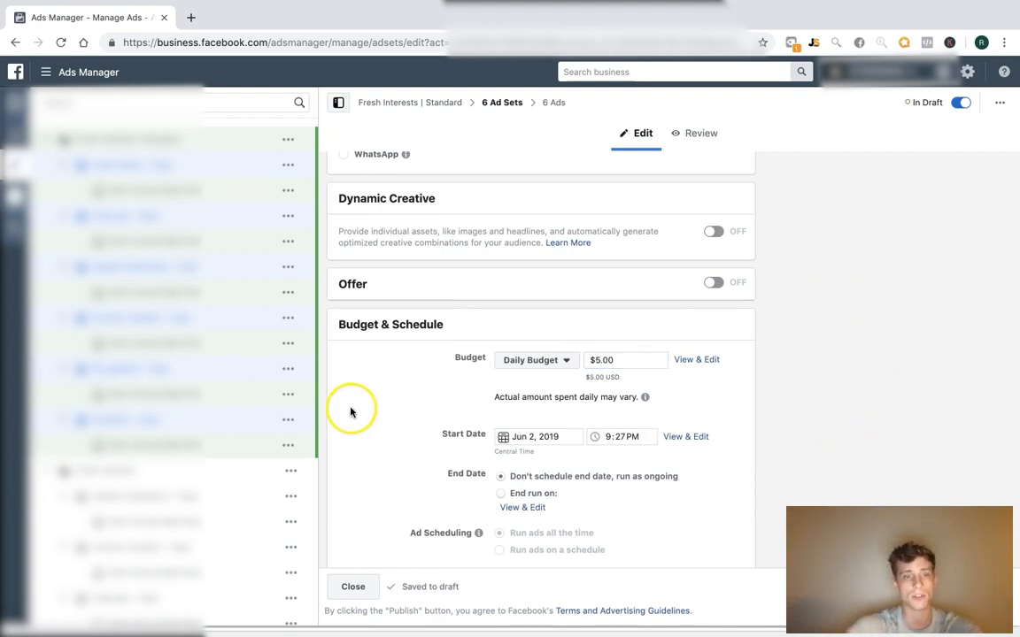
pyautogui.scroll(3, 623, 294)
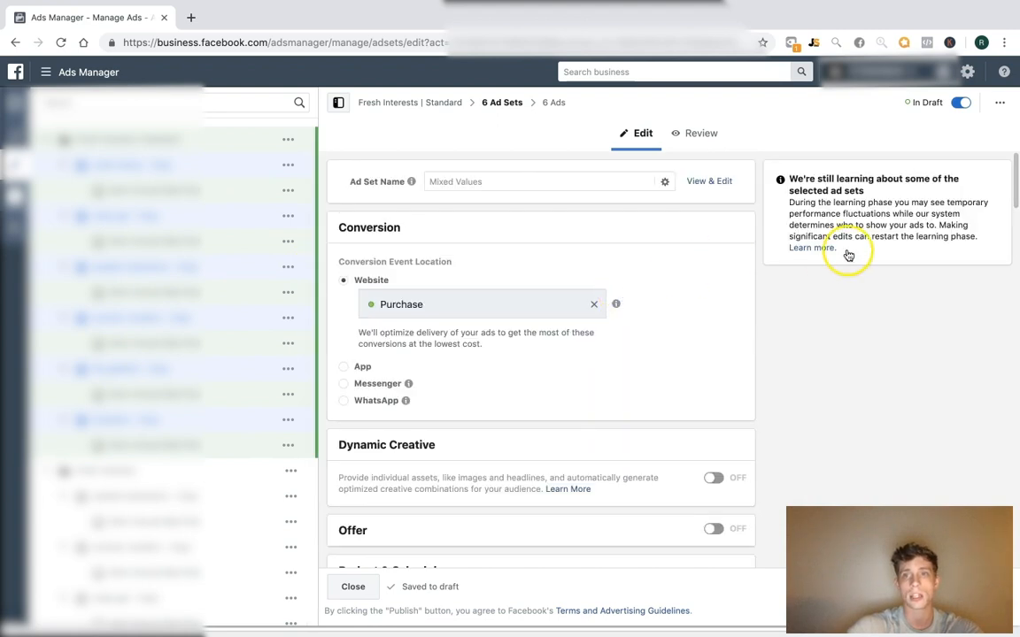
# Remove the ' - Copy' suffix from all six ad set names and save to draft
pyautogui.click(710, 181)
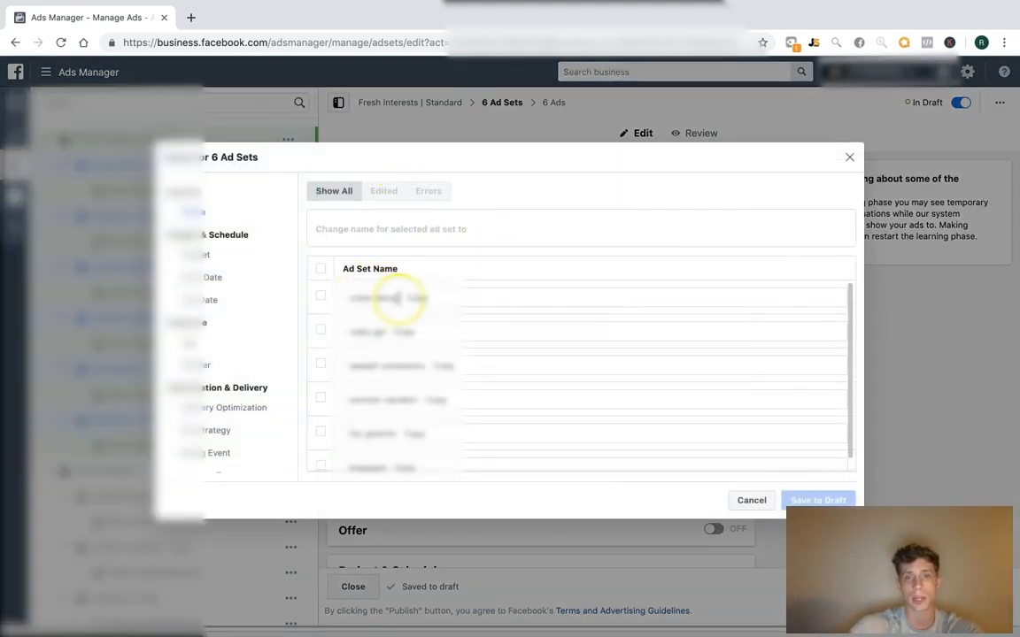
pyautogui.moveTo(400, 298); pyautogui.dragTo(614, 298)
pyautogui.press('BackSpace')
pyautogui.moveTo(384, 334); pyautogui.dragTo(558, 334)
pyautogui.press('BackSpace')
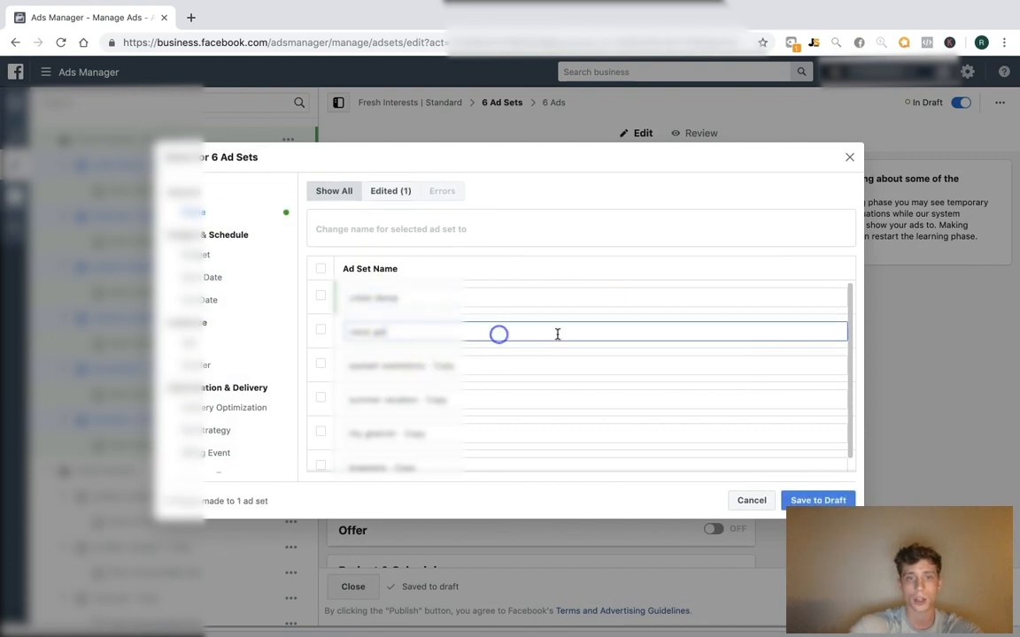
pyautogui.moveTo(440, 363); pyautogui.dragTo(567, 362)
pyautogui.press('BackSpace')
pyautogui.moveTo(421, 399); pyautogui.dragTo(544, 398)
pyautogui.moveTo(395, 433); pyautogui.dragTo(579, 434)
pyautogui.press('BackSpace')
pyautogui.scroll(-1, 401, 447)
pyautogui.moveTo(401, 452); pyautogui.dragTo(462, 455)
pyautogui.press('BackSpace')
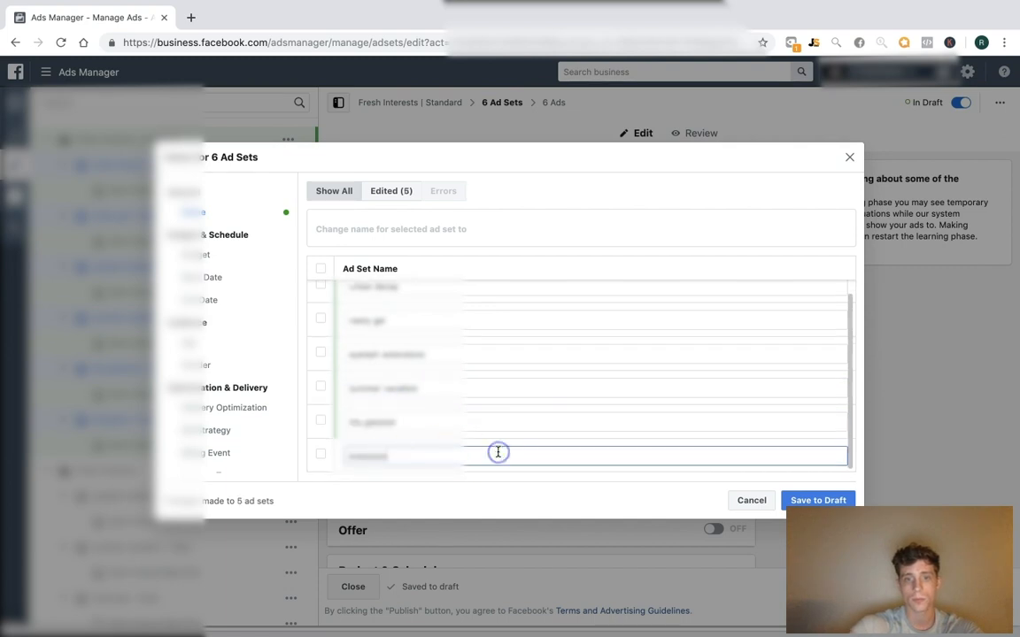
pyautogui.click(832, 501)
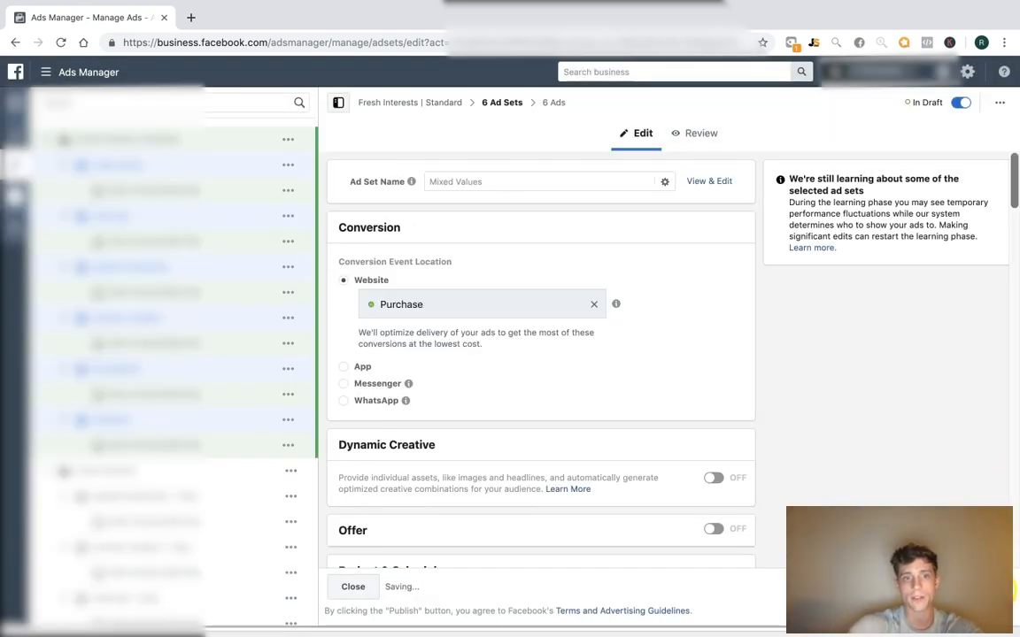
pyautogui.click(168, 139)
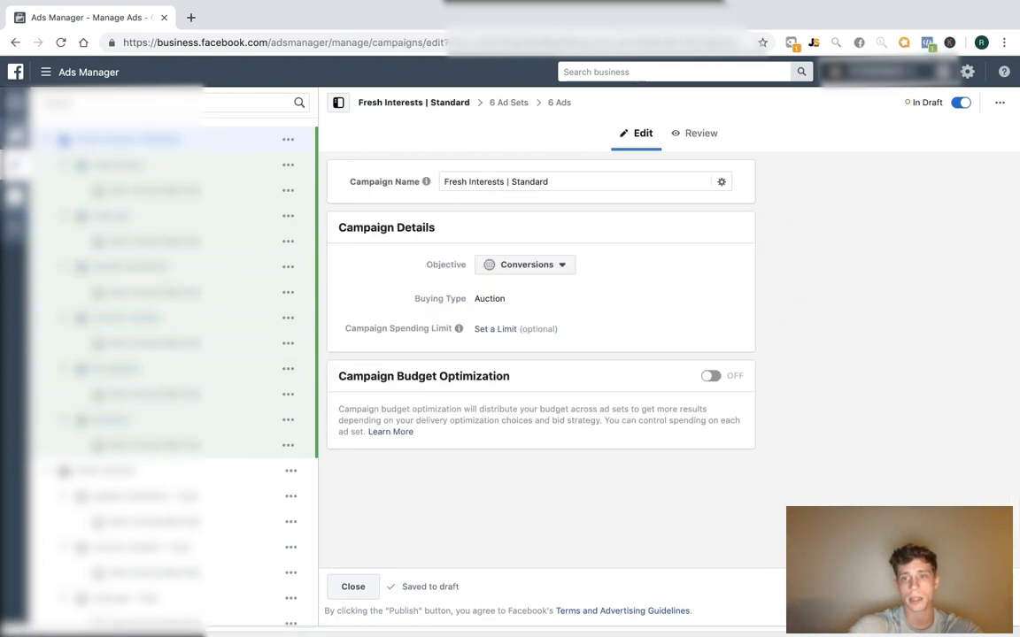
# Publish the Fresh Interests | Standard campaign and open the Fresh Interests ad sets
pyautogui.click(353, 586)
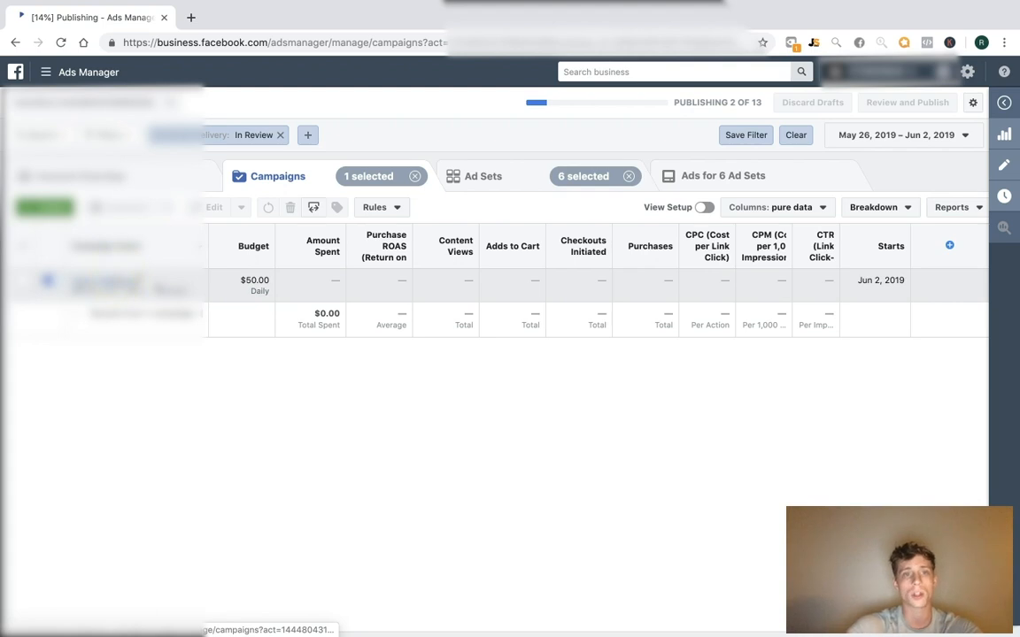
pyautogui.click(106, 282)
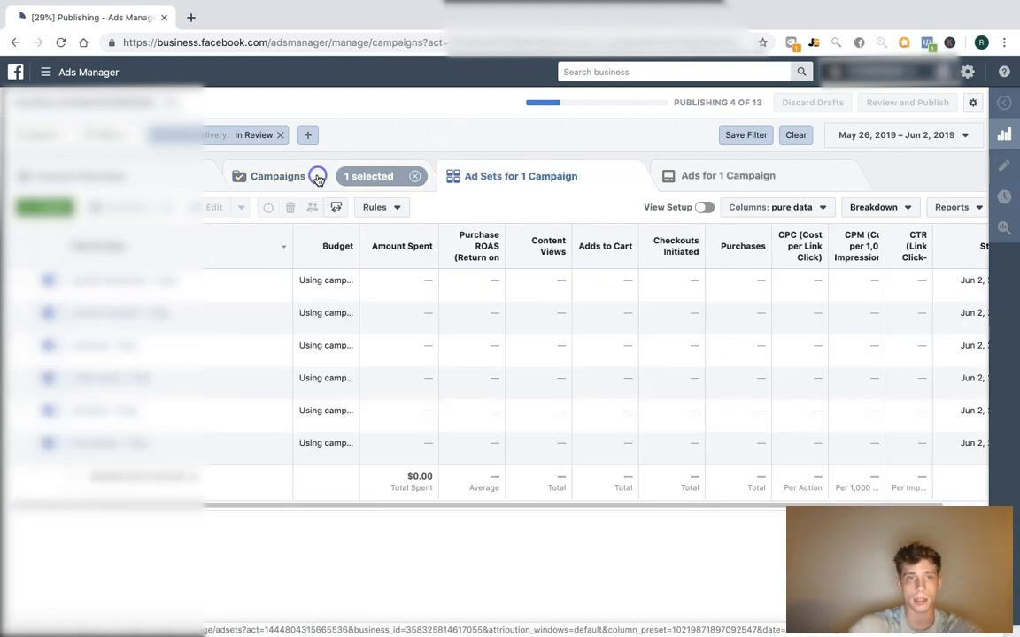
pyautogui.click(317, 178)
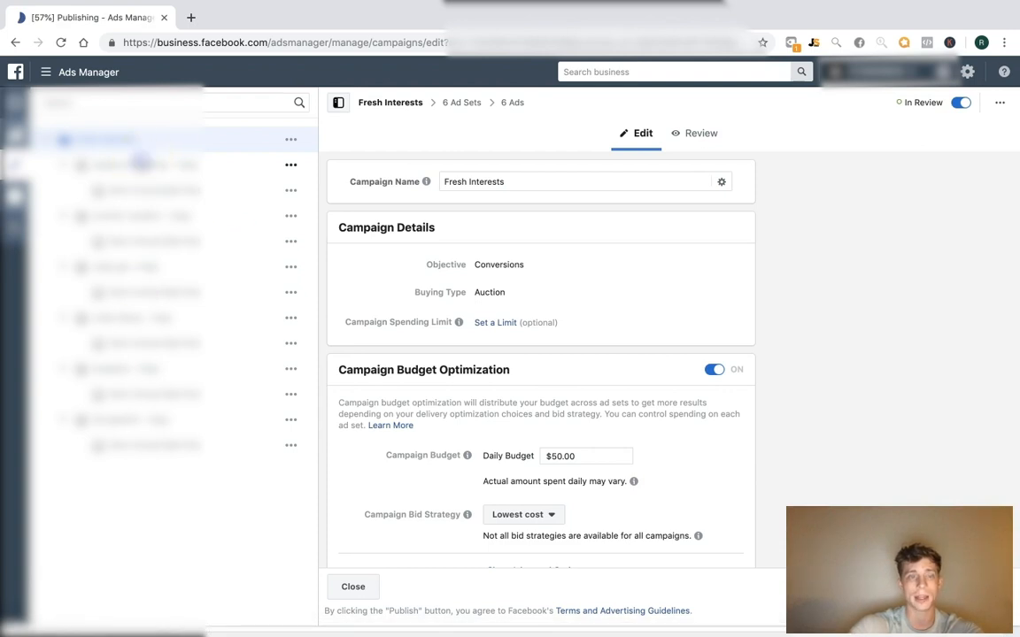
pyautogui.click(141, 164)
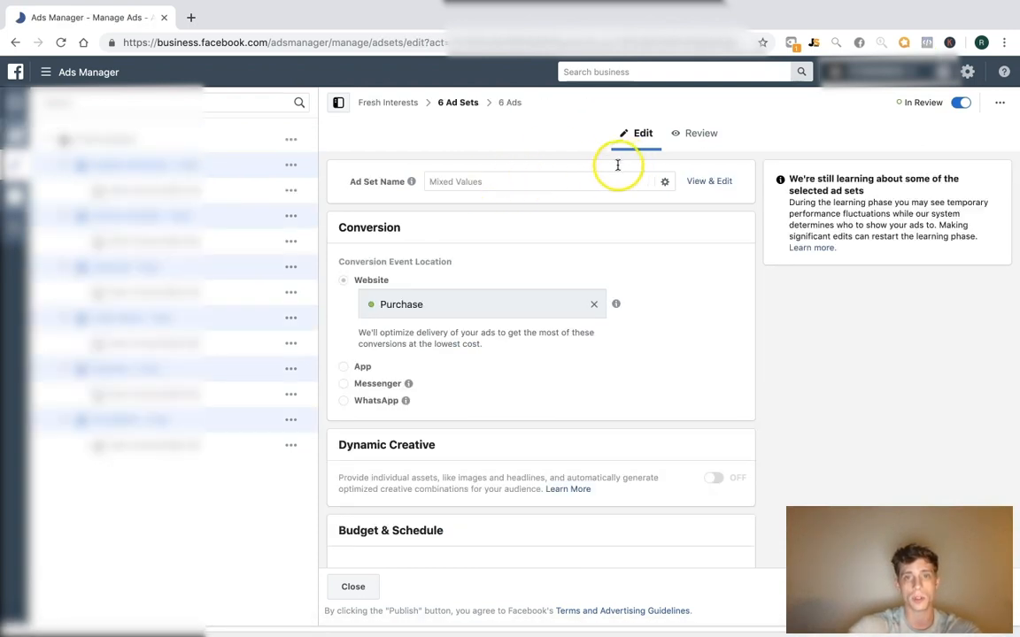
# Strip ' - Copy' from the first three Fresh Interests ad set names
pyautogui.click(708, 179)
pyautogui.click(575, 298)
pyautogui.press('BackSpace')
pyautogui.moveTo(416, 334); pyautogui.dragTo(610, 335)
pyautogui.press('BackSpace')
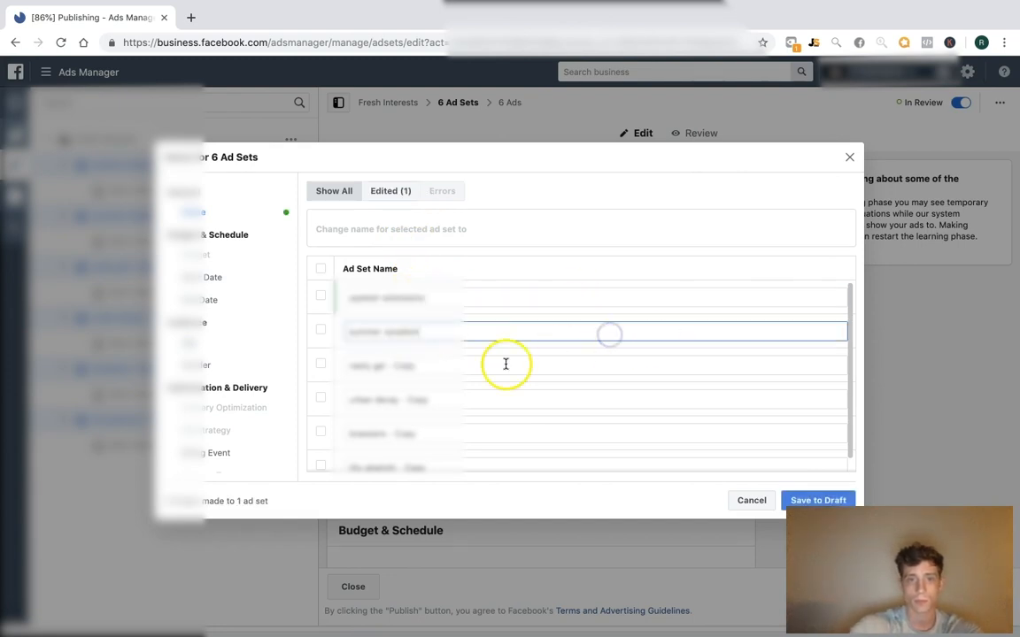
pyautogui.moveTo(387, 365); pyautogui.dragTo(687, 378)
pyautogui.press('BackSpace')
pyautogui.press('super+z')
pyautogui.moveTo(759, 359); pyautogui.dragTo(758, 359)
# Strip ' - Copy' from the remaining three names, save to draft and close the editor
pyautogui.click(471, 399)
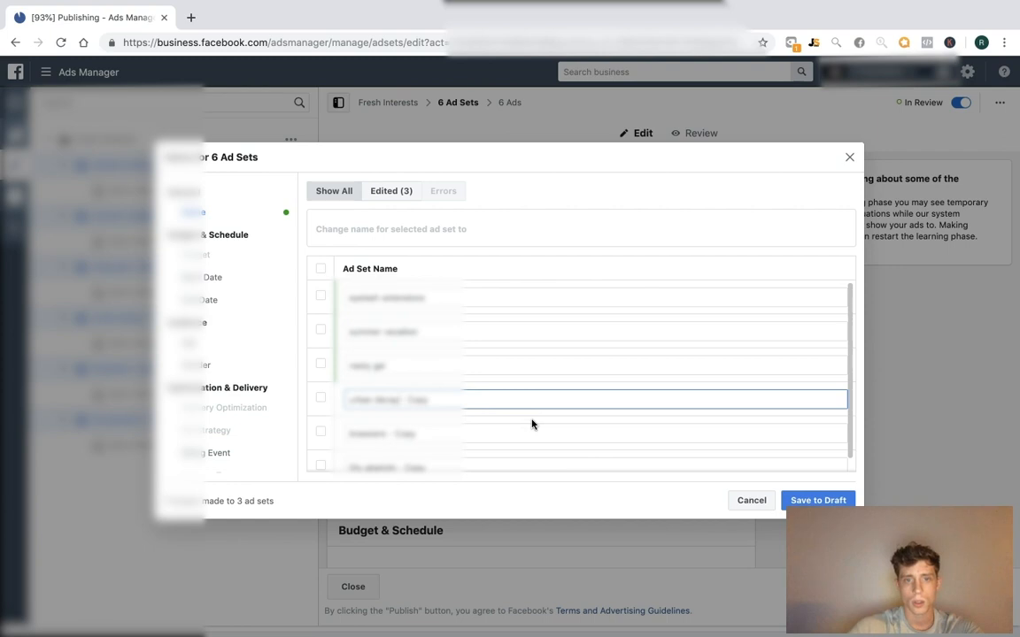
pyautogui.press('BackSpace')
pyautogui.click(403, 433)
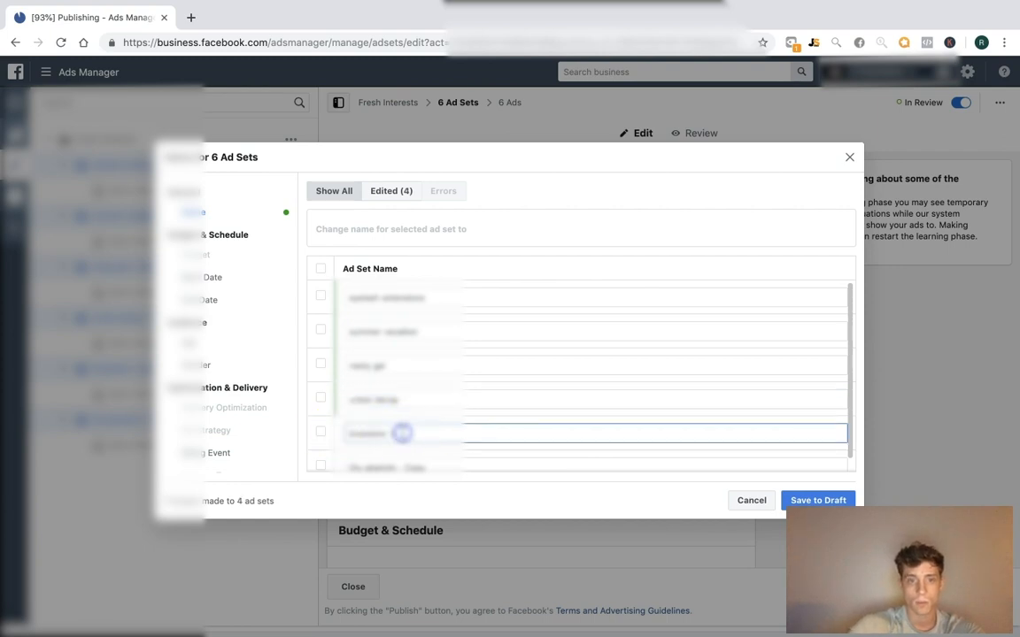
pyautogui.press('BackSpace')
pyautogui.click(415, 466)
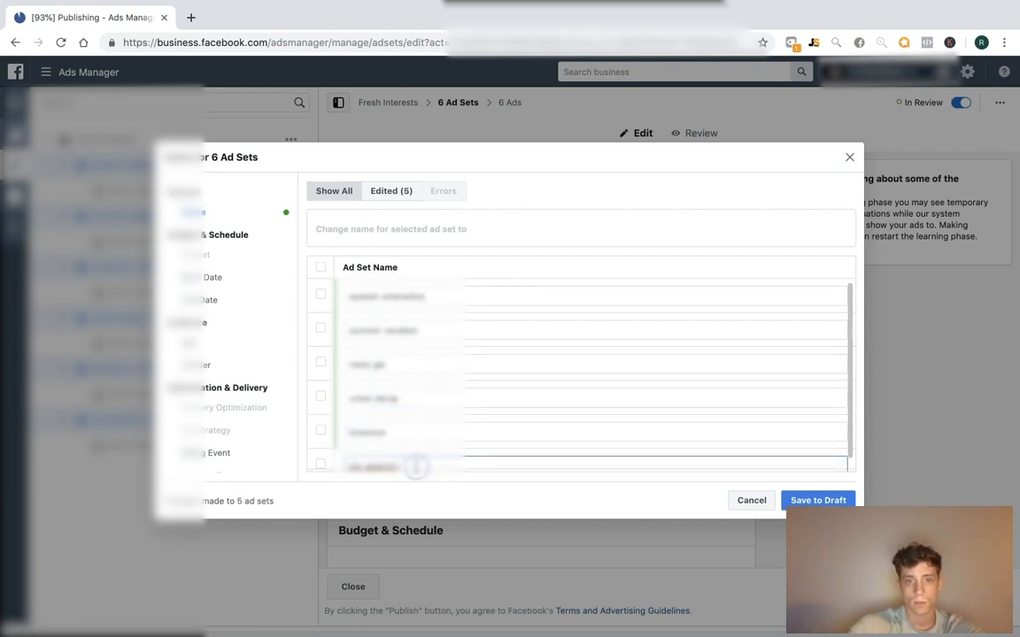
pyautogui.press('BackSpace')
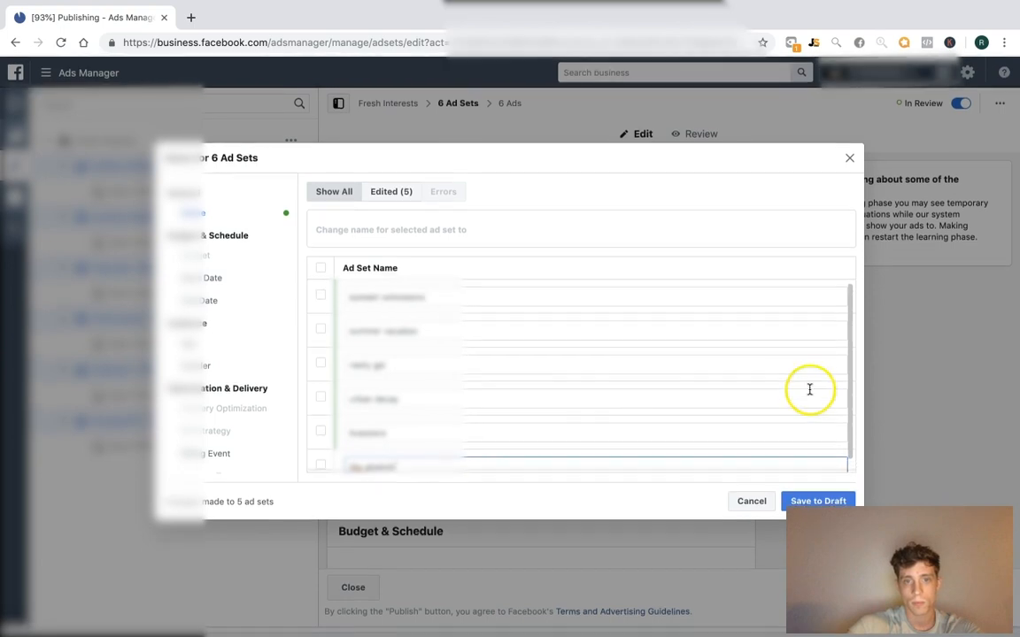
pyautogui.click(818, 500)
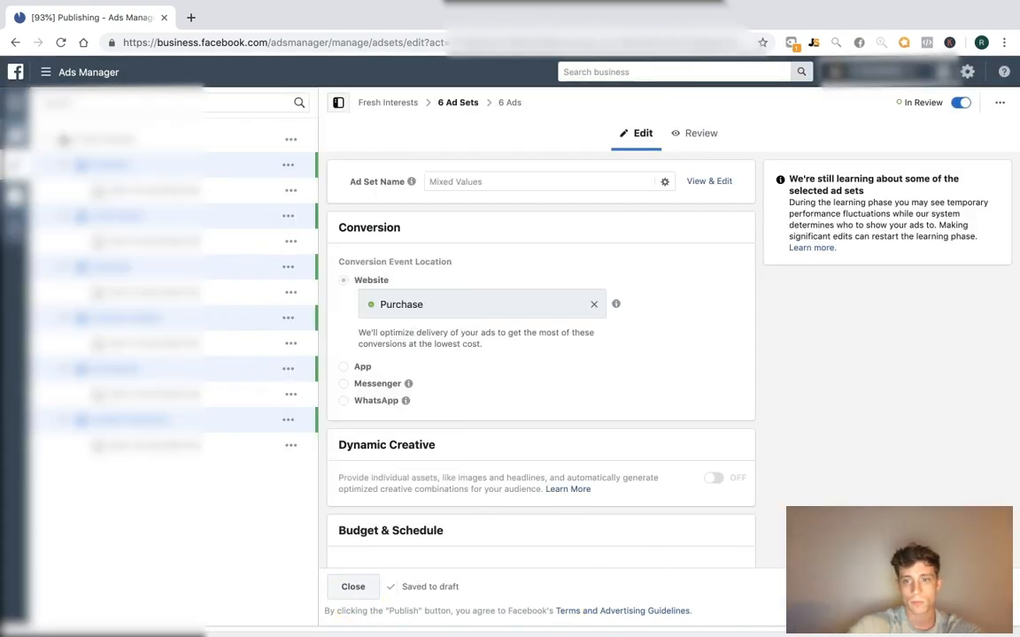
pyautogui.click(332, 582)
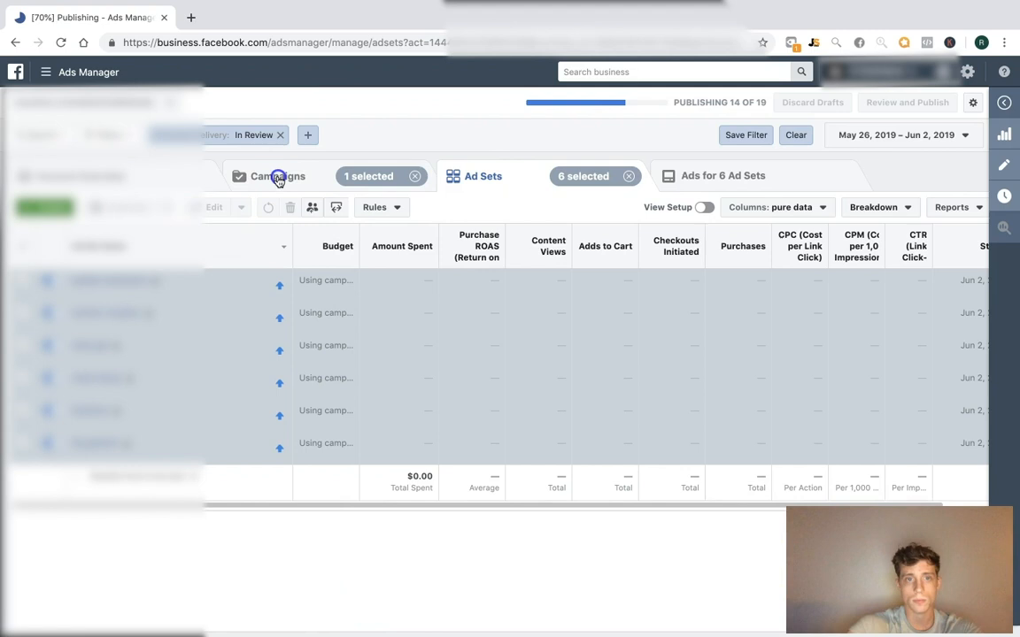
# Move between the campaign list and ad set views, clearing the selection filters
pyautogui.click(280, 179)
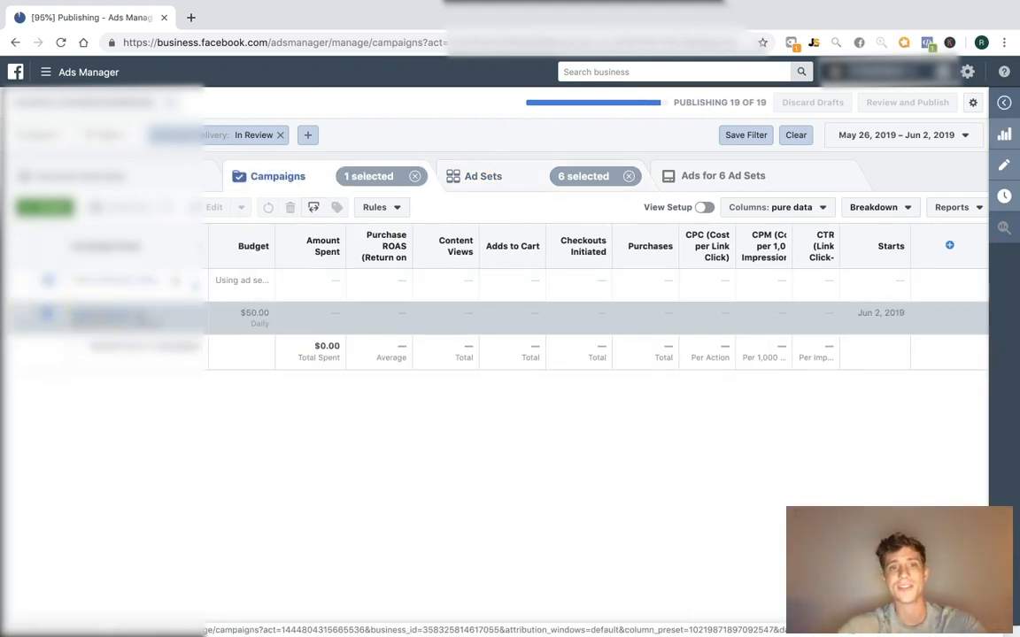
pyautogui.click(99, 313)
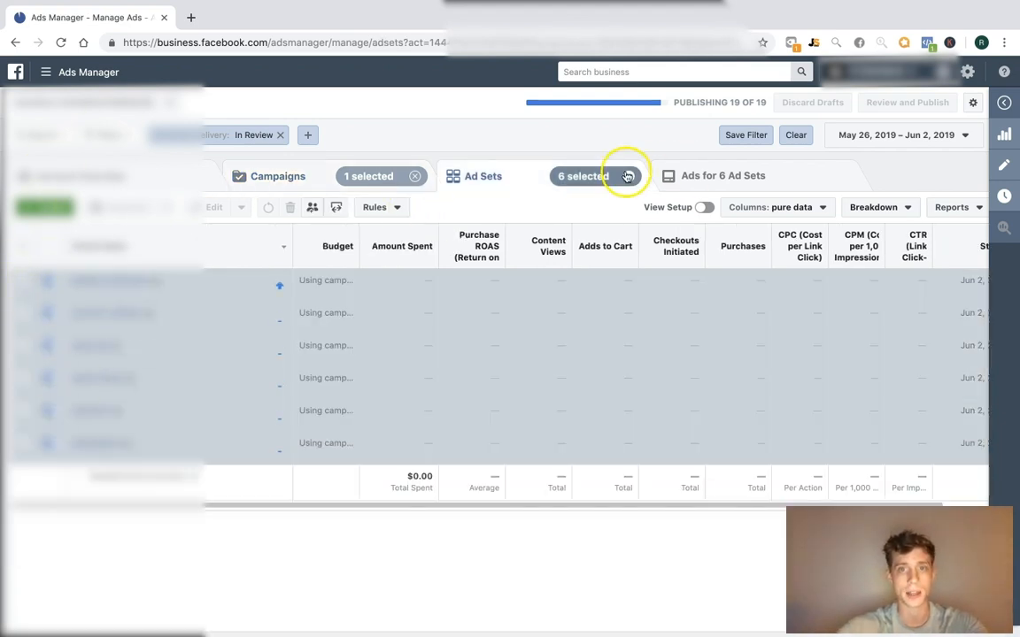
pyautogui.click(625, 176)
pyautogui.click(281, 176)
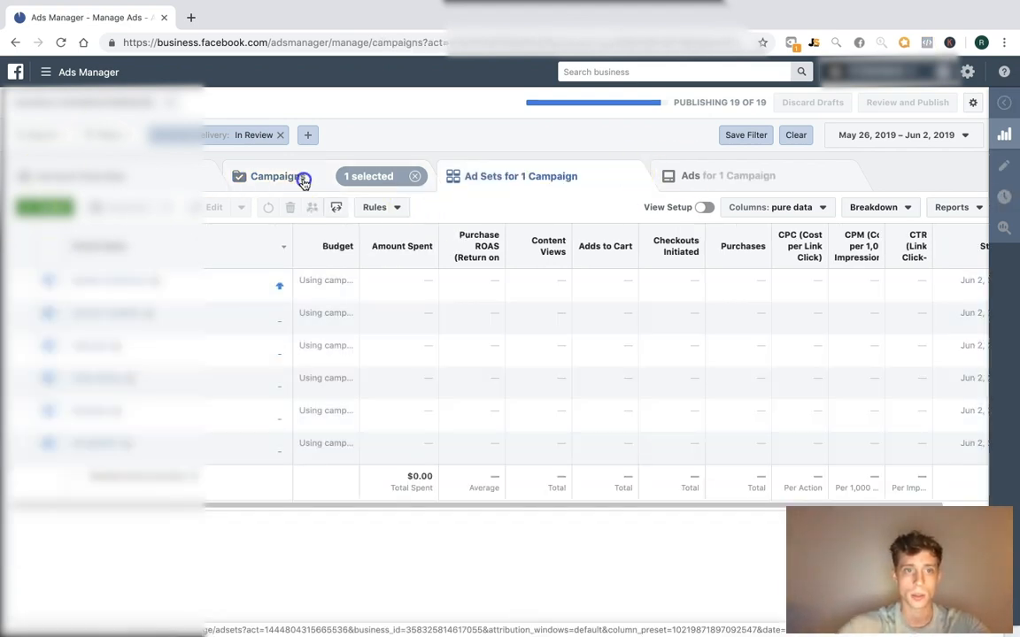
pyautogui.click(558, 180)
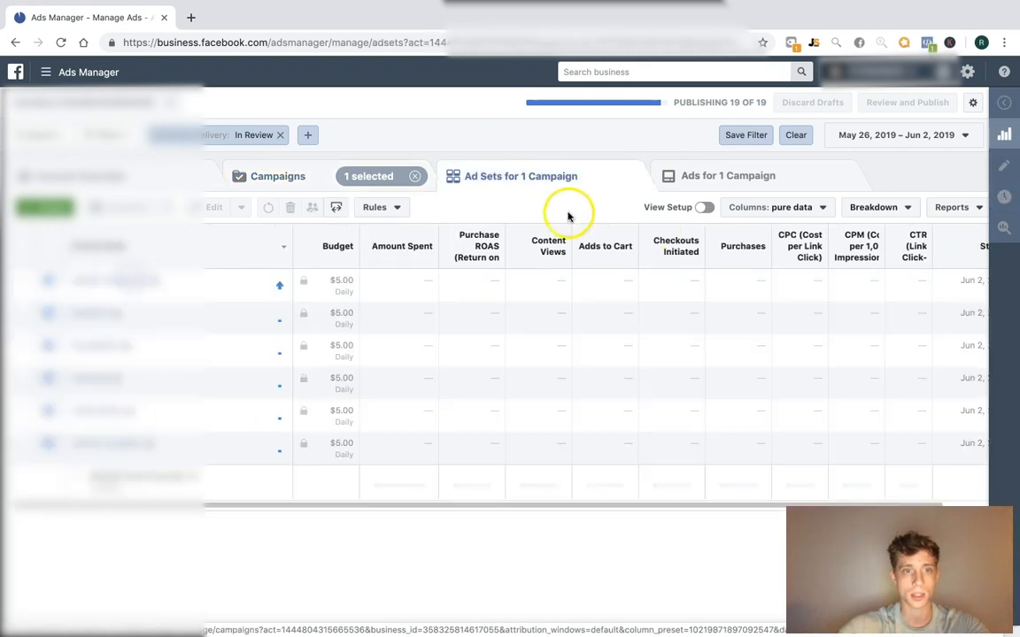
pyautogui.click(284, 178)
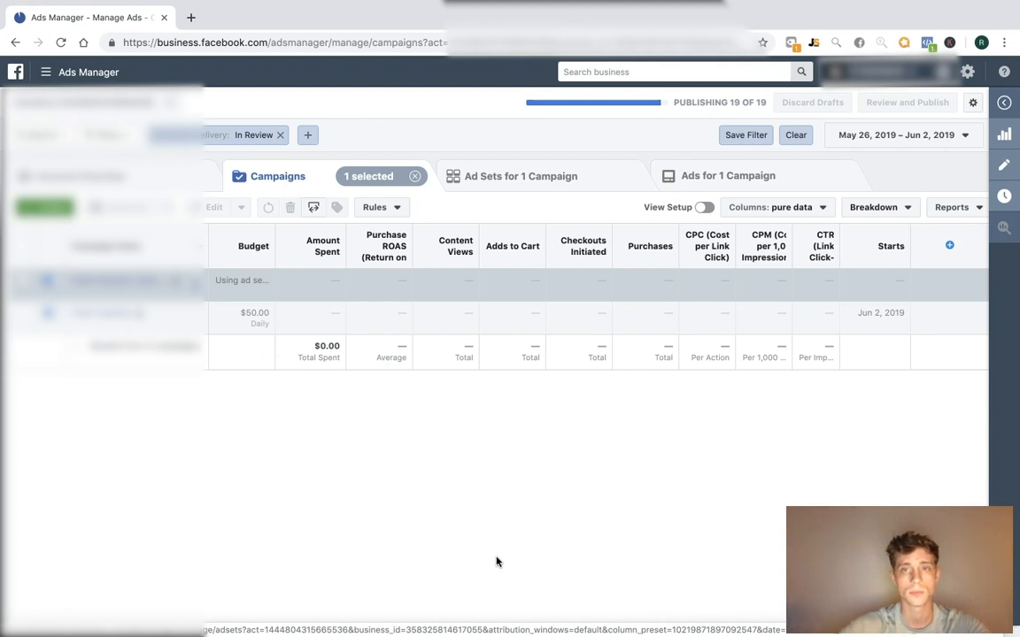
pyautogui.click(414, 176)
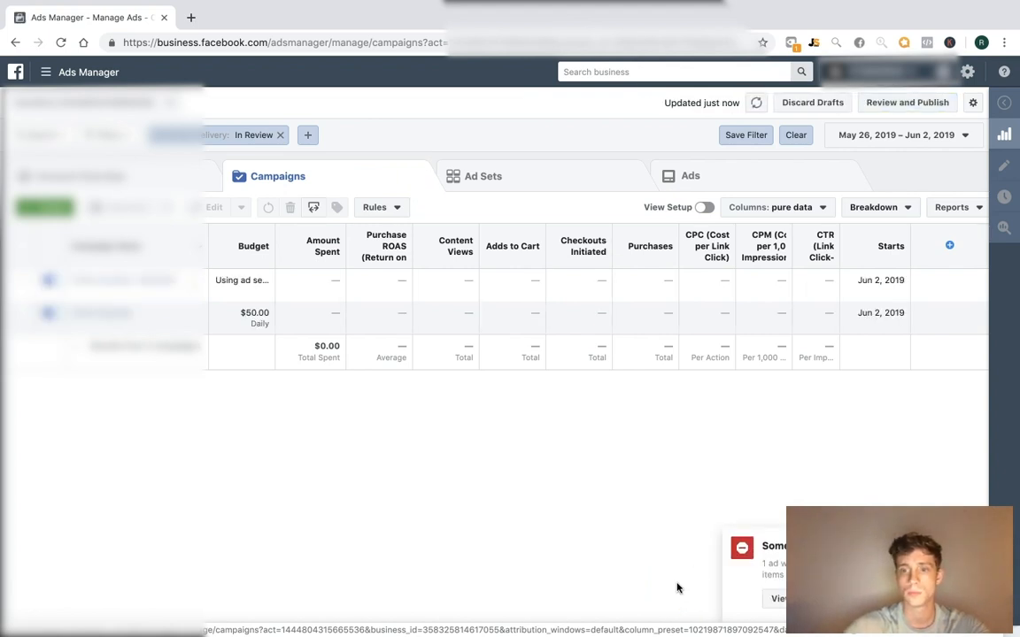
# Inspect the failed publishing item, open its ad, then close the ad editor
pyautogui.click(777, 602)
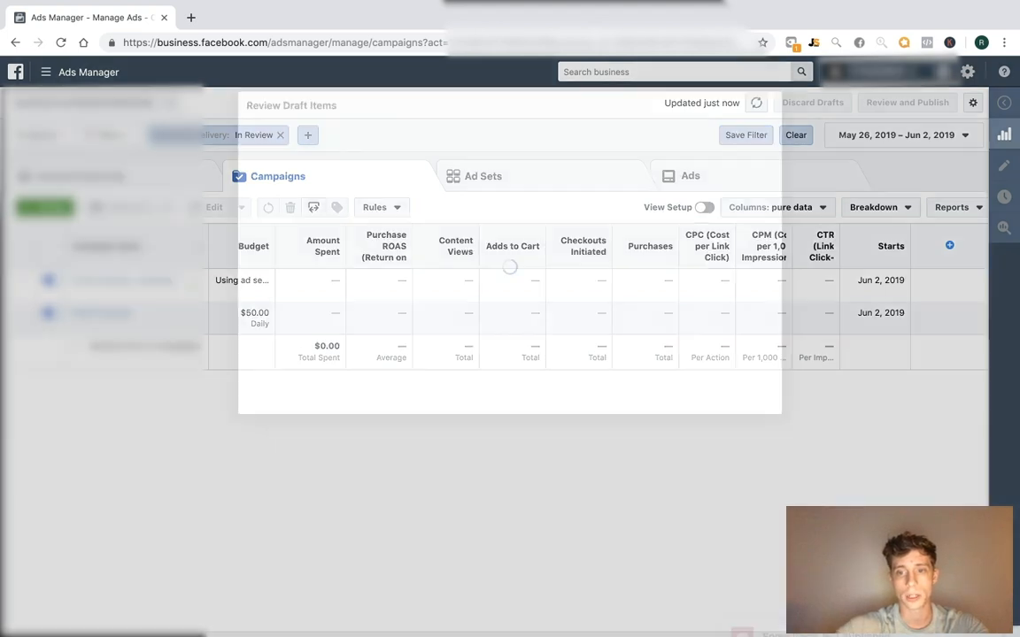
pyautogui.click(695, 321)
pyautogui.click(353, 587)
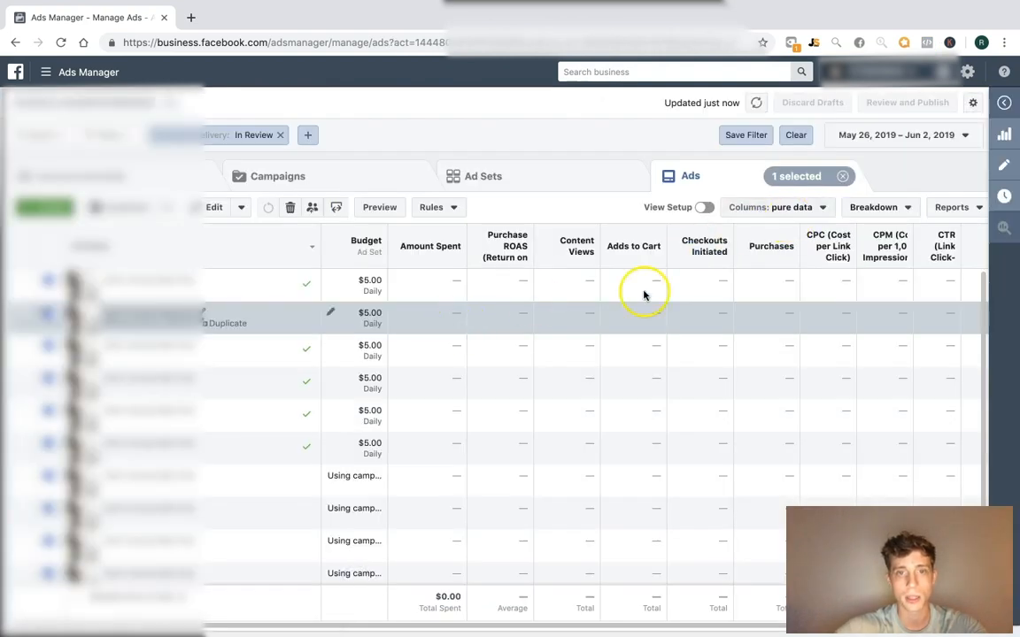
# Open the $50 daily campaign's ad sets and start duplicating the first ad set
pyautogui.click(294, 175)
pyautogui.click(142, 280)
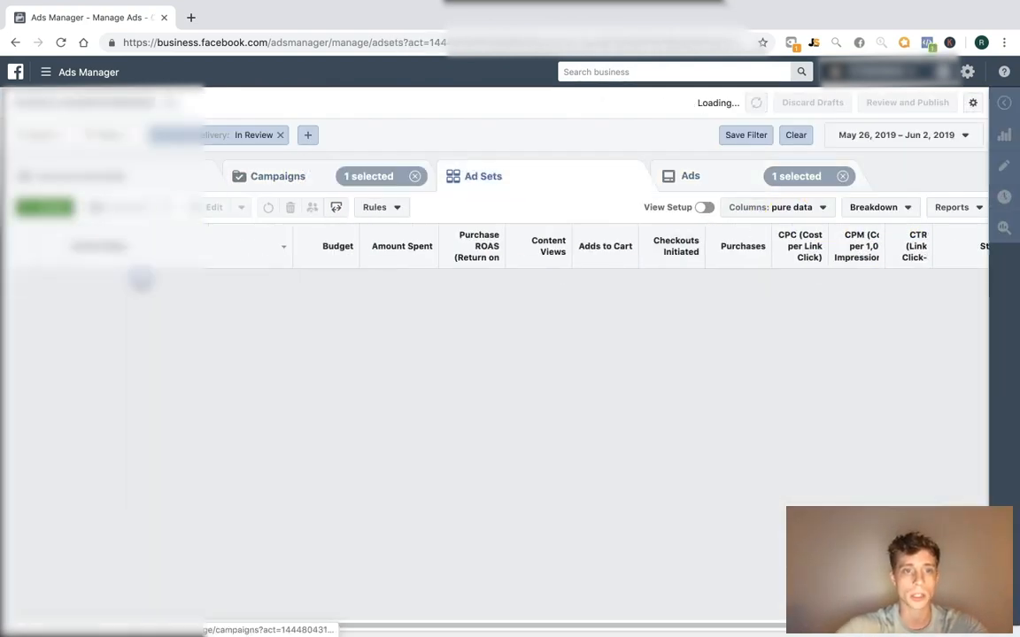
pyautogui.click(843, 176)
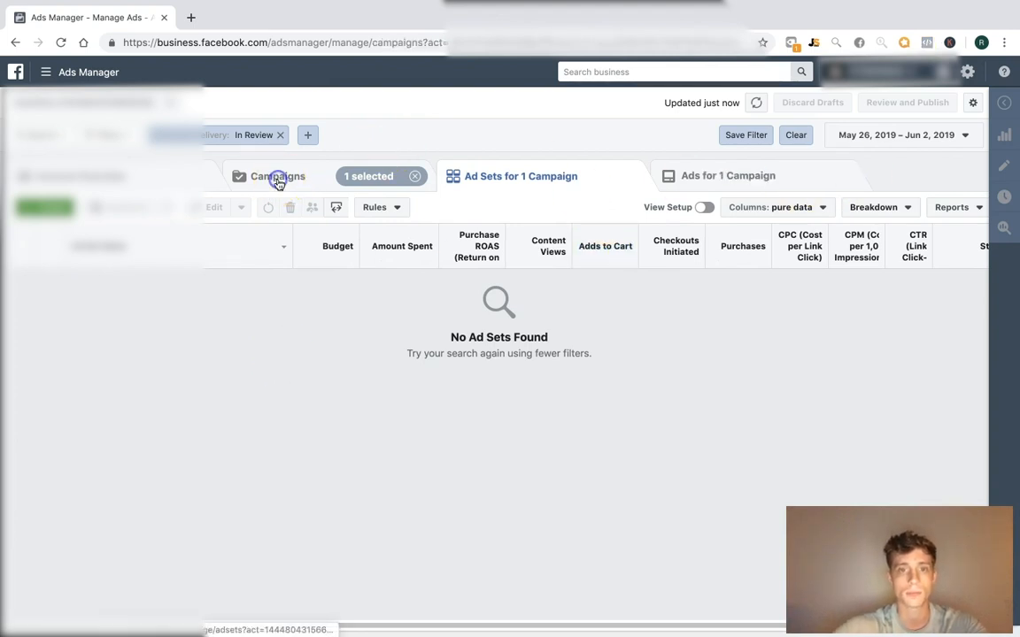
pyautogui.click(278, 179)
pyautogui.click(94, 313)
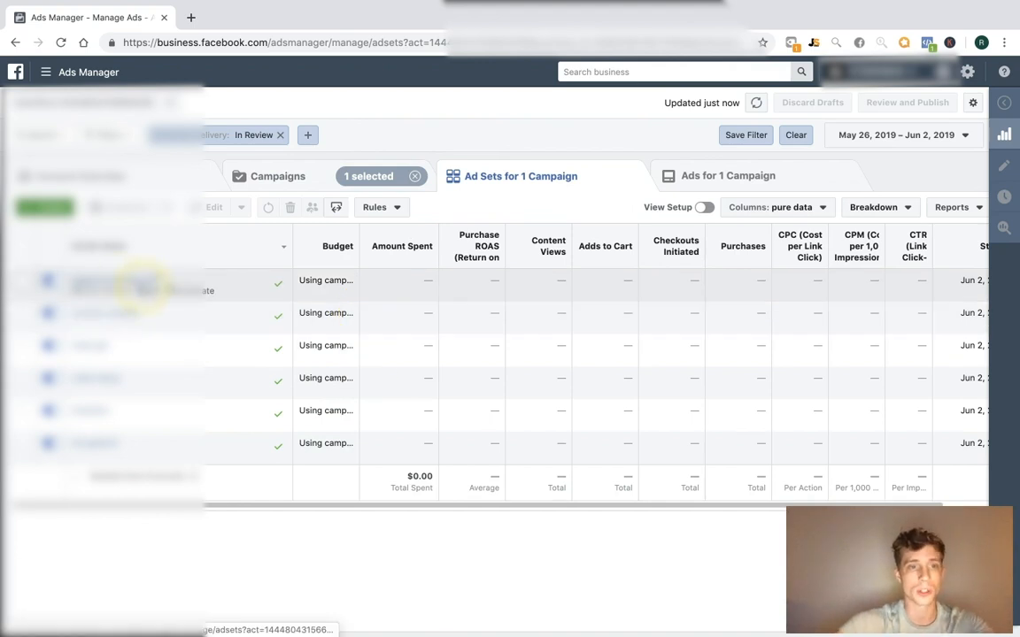
pyautogui.click(183, 290)
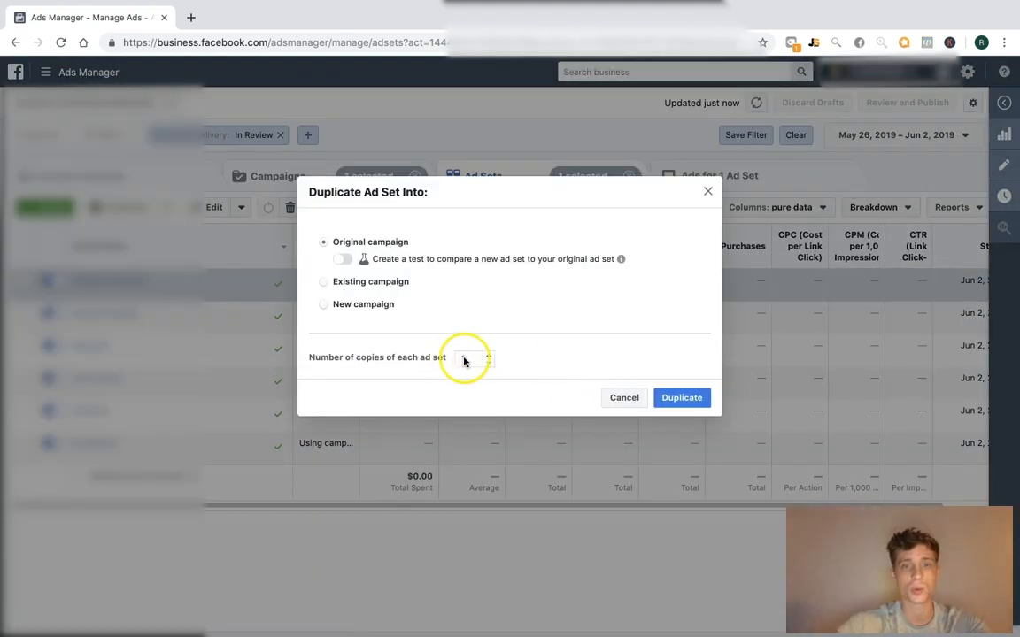
# Duplicate the ad set five times into a new eyelash extensions campaign
pyautogui.click(361, 303)
pyautogui.click(551, 285)
pyautogui.write('current')
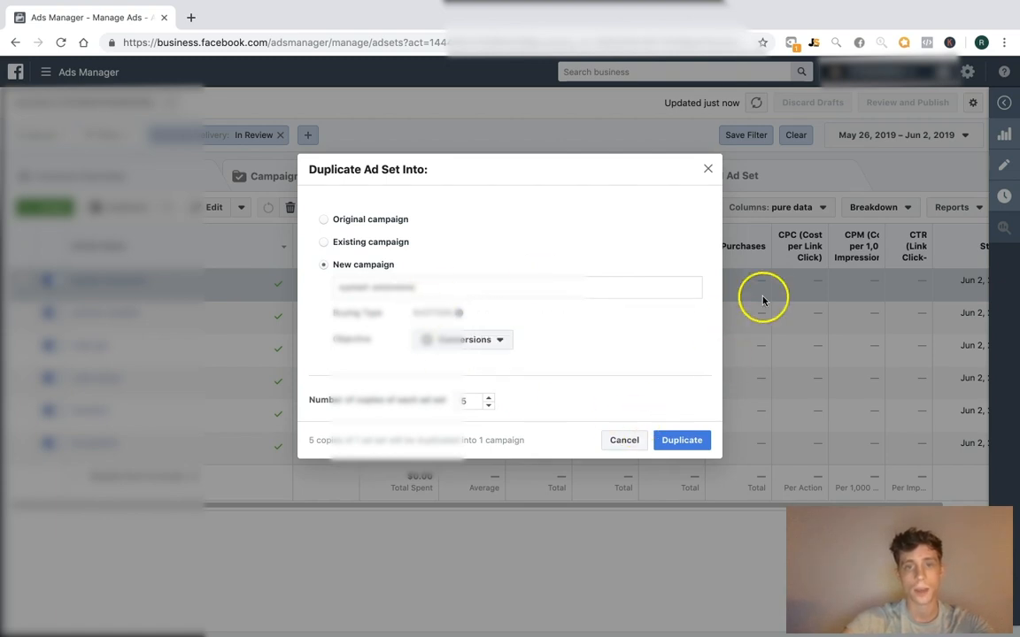
pyautogui.click(680, 440)
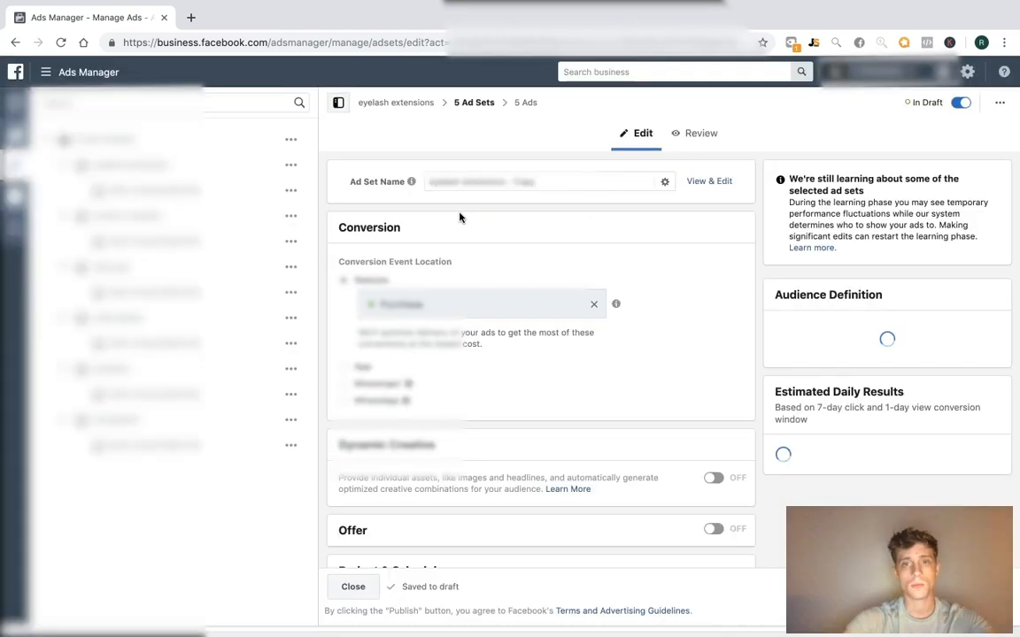
pyautogui.moveTo(505, 179); pyautogui.dragTo(675, 181)
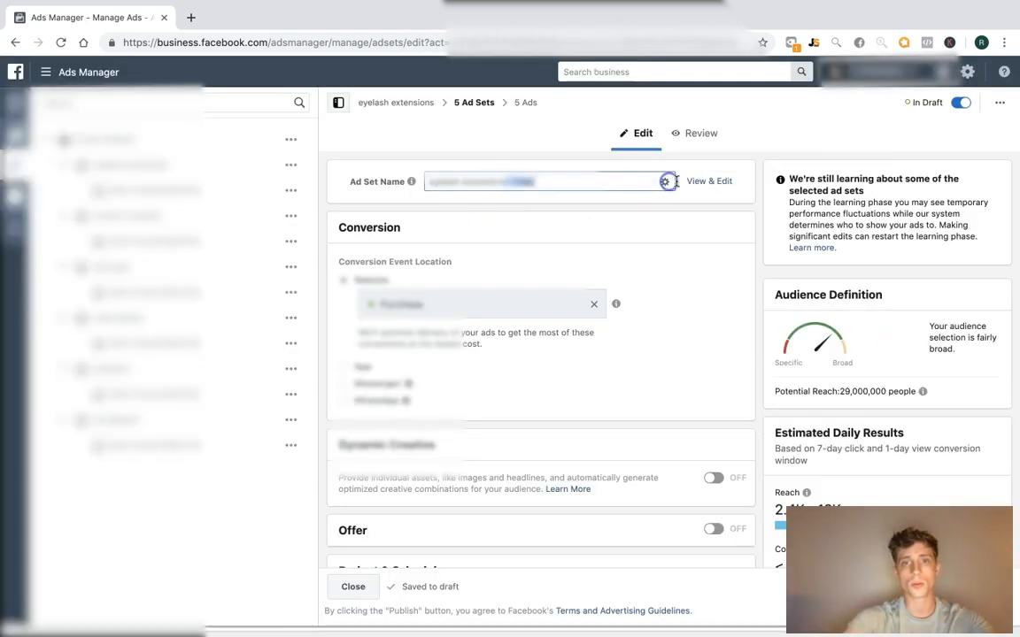
pyautogui.click(545, 225)
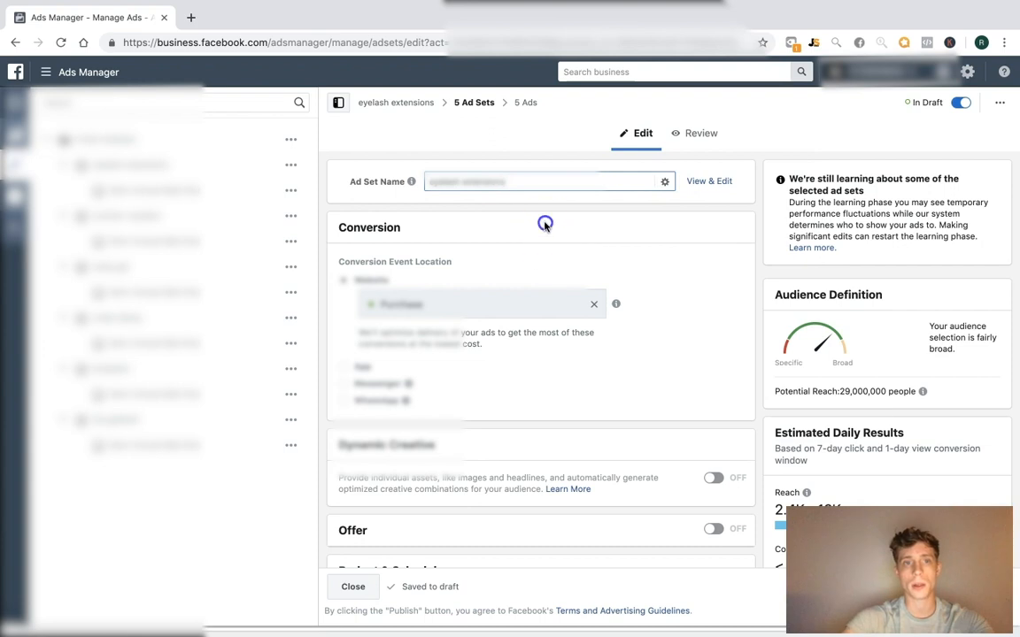
# Enable campaign budget optimization on the eyelash extensions campaign at $25 daily and save
pyautogui.click(388, 102)
pyautogui.click(471, 102)
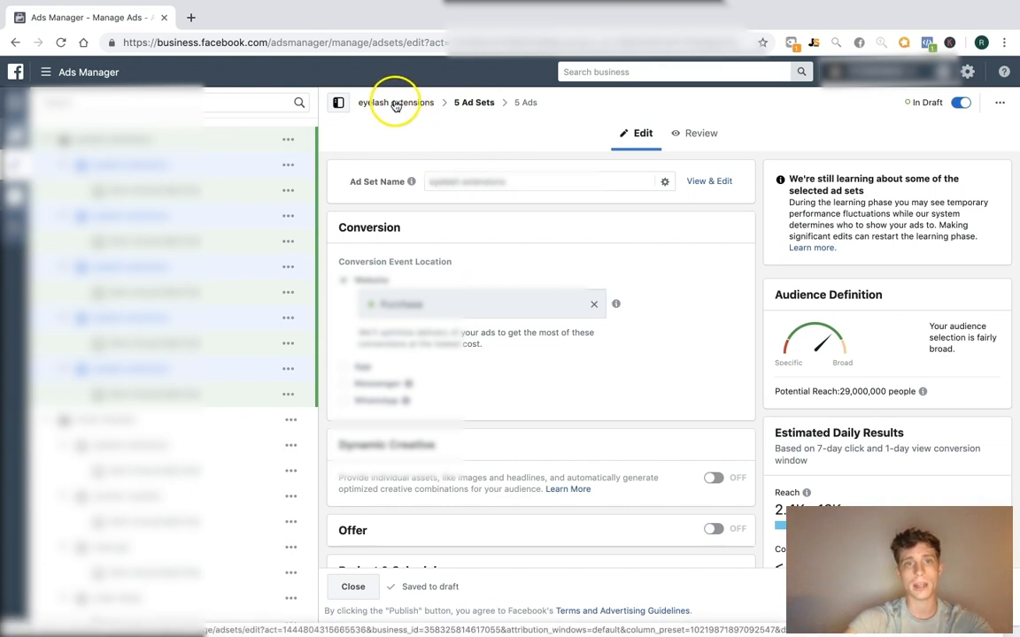
pyautogui.click(390, 103)
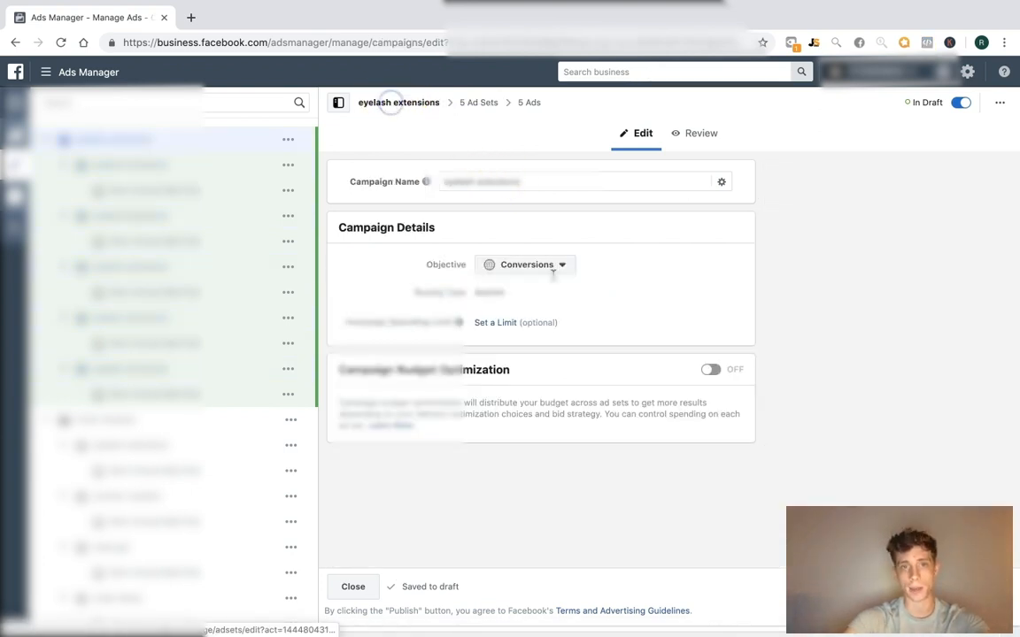
pyautogui.click(712, 379)
pyautogui.doubleClick(628, 456)
pyautogui.write('25')
pyautogui.click(353, 586)
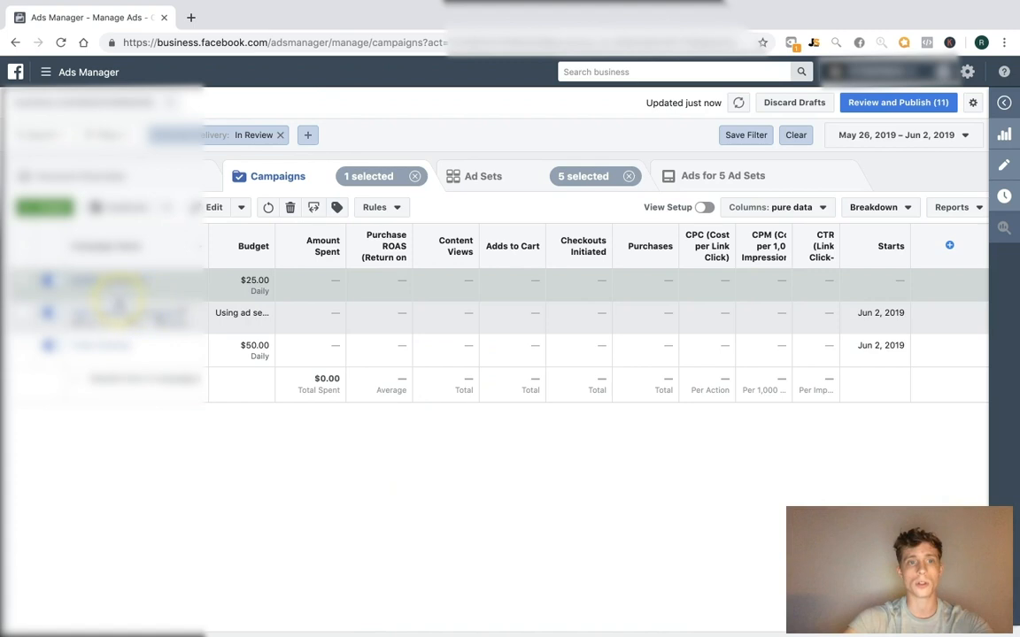
# Duplicate an ad set from a campaign's list, then open Fresh Interests for editing
pyautogui.click(105, 344)
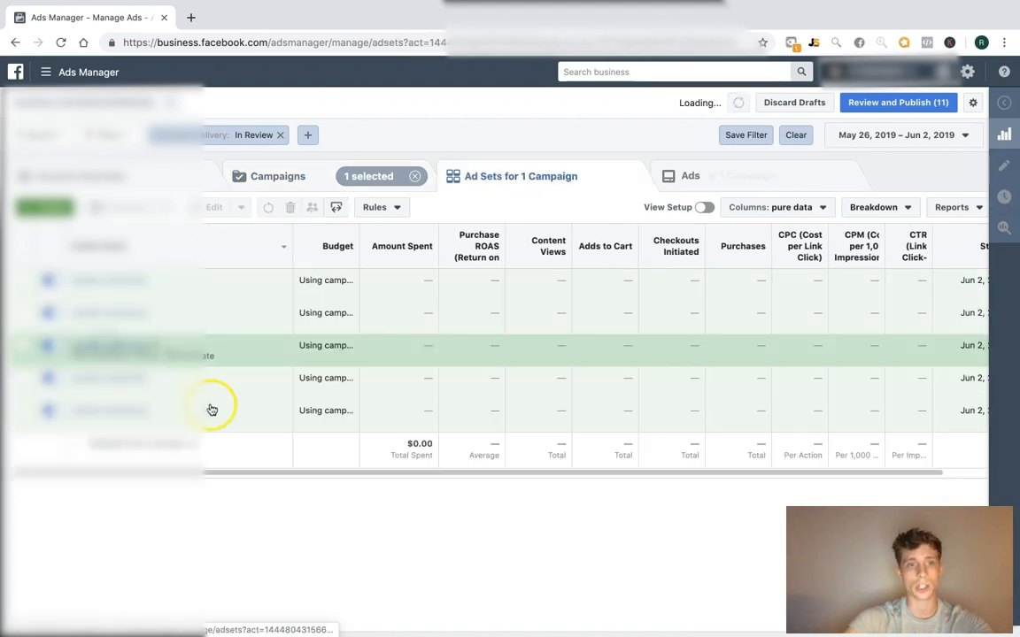
pyautogui.scroll(-1, 277, 410)
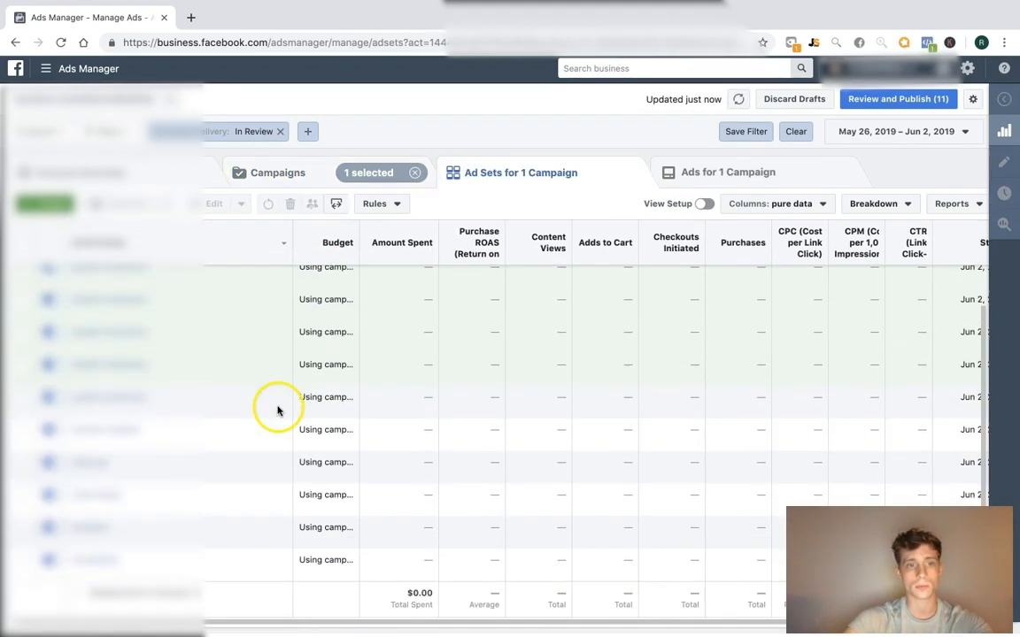
pyautogui.click(185, 443)
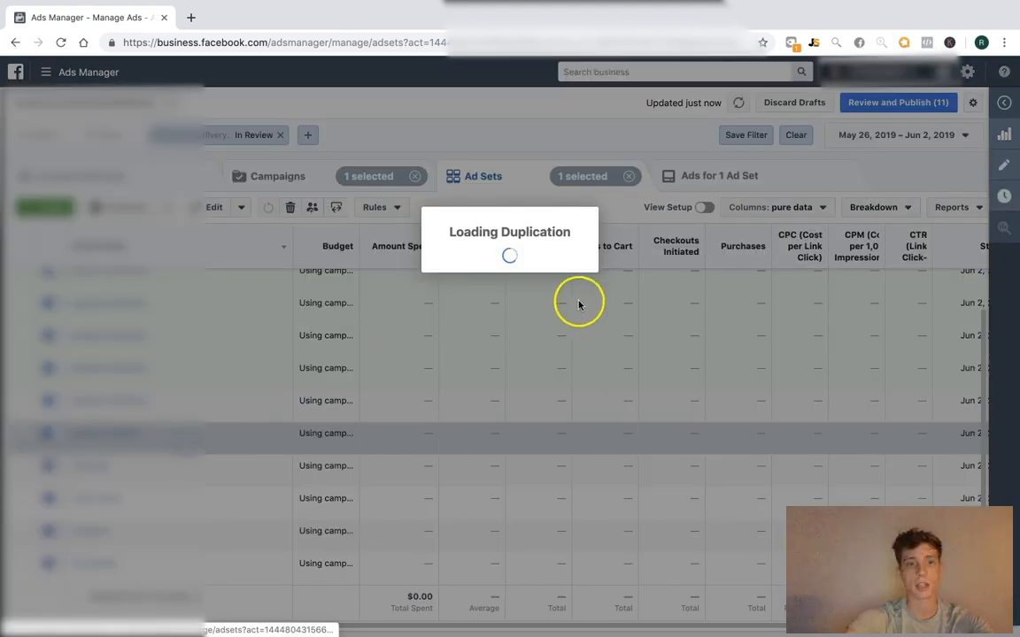
pyautogui.click(661, 396)
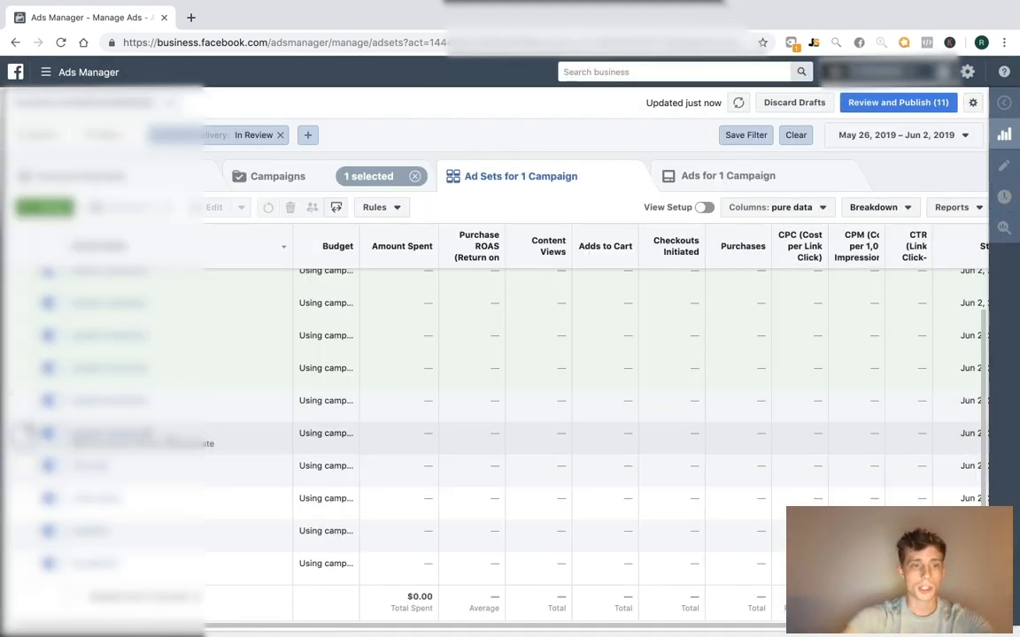
pyautogui.click(305, 179)
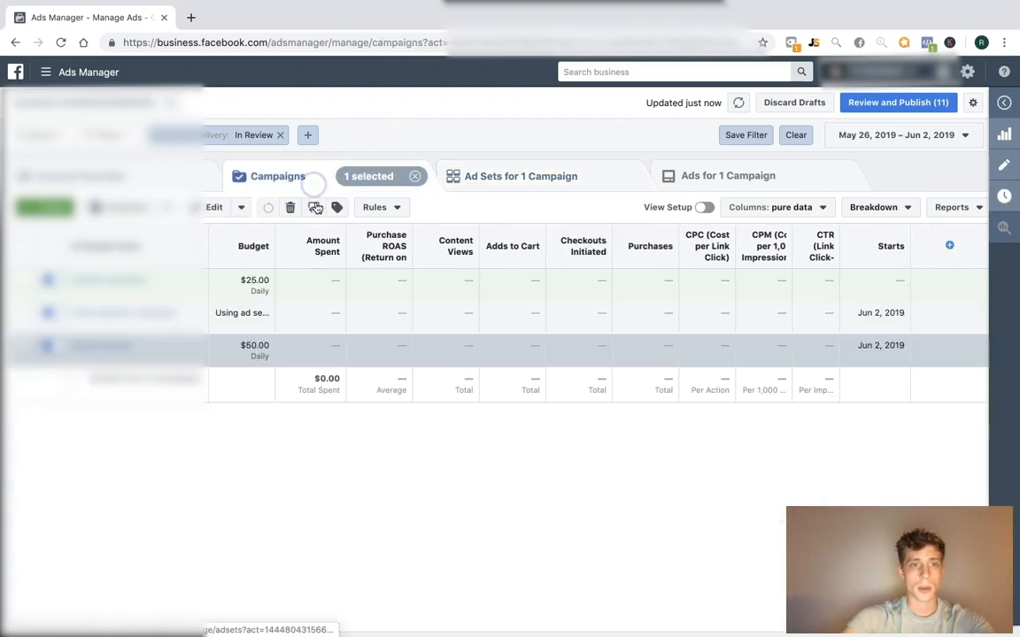
pyautogui.click(140, 357)
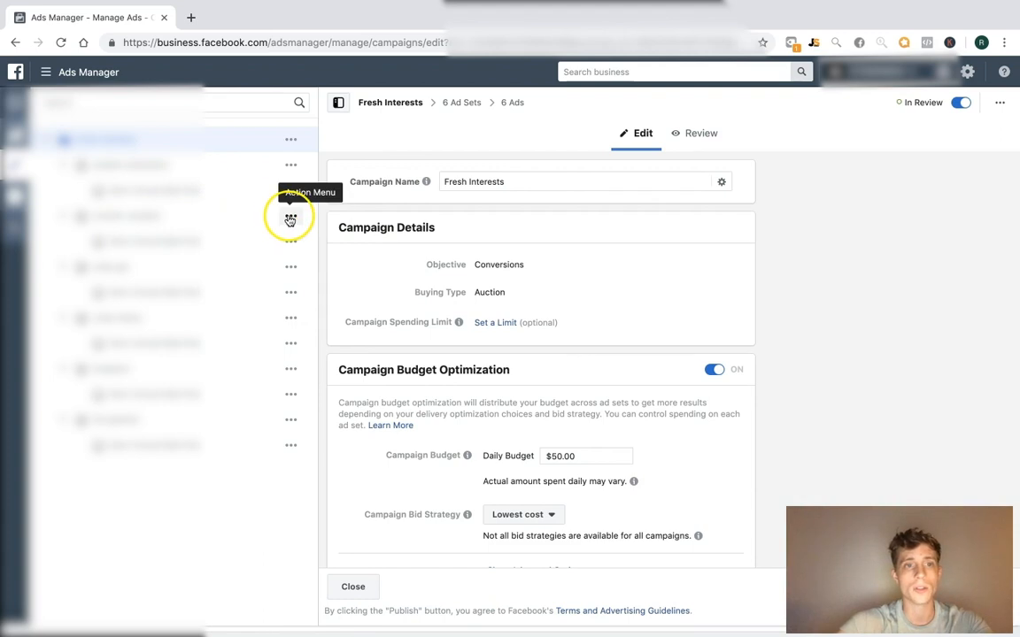
# Duplicate the summer vacation ad set into a new campaign with multiple copies
pyautogui.click(170, 164)
pyautogui.click(175, 216)
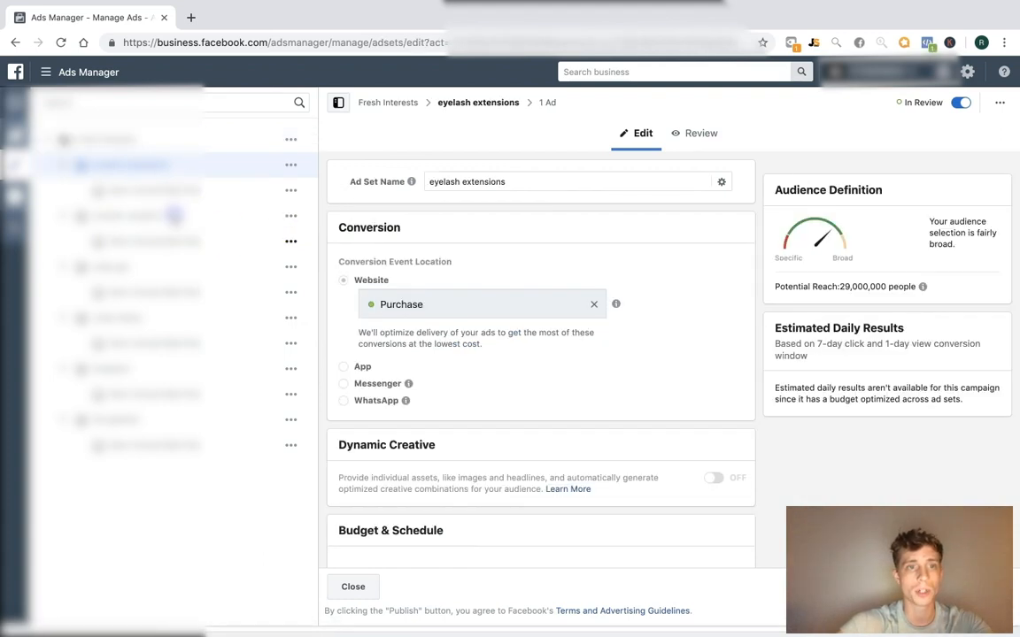
pyautogui.click(291, 220)
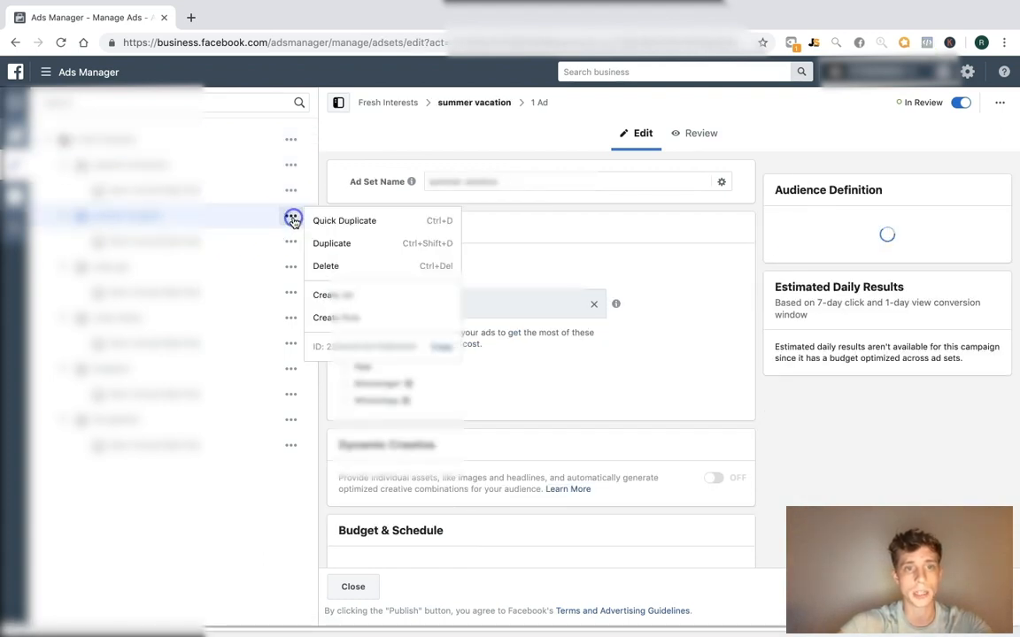
pyautogui.click(358, 243)
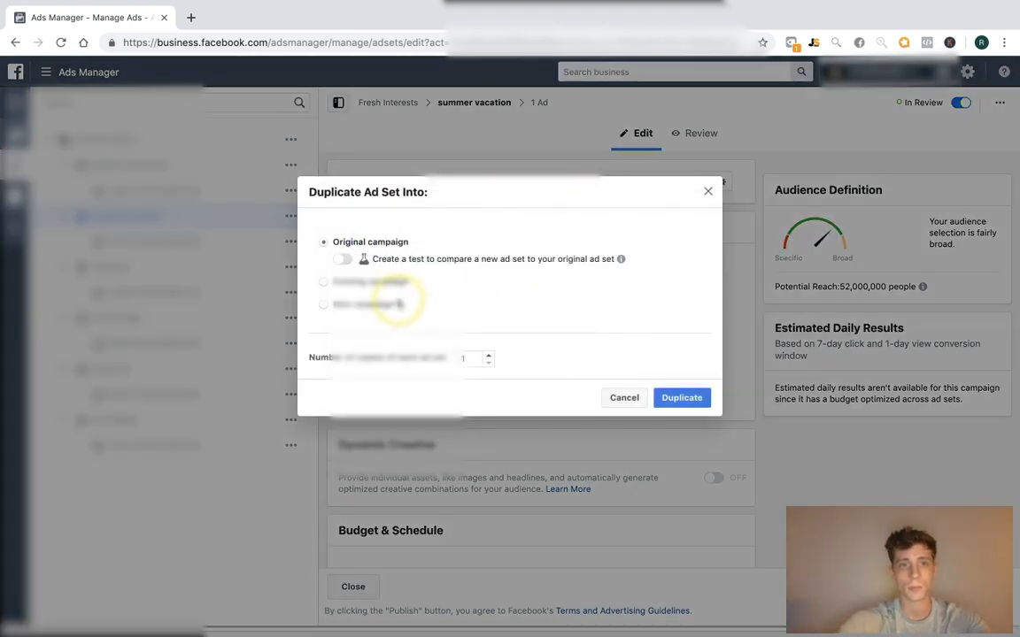
pyautogui.click(395, 313)
pyautogui.click(488, 399)
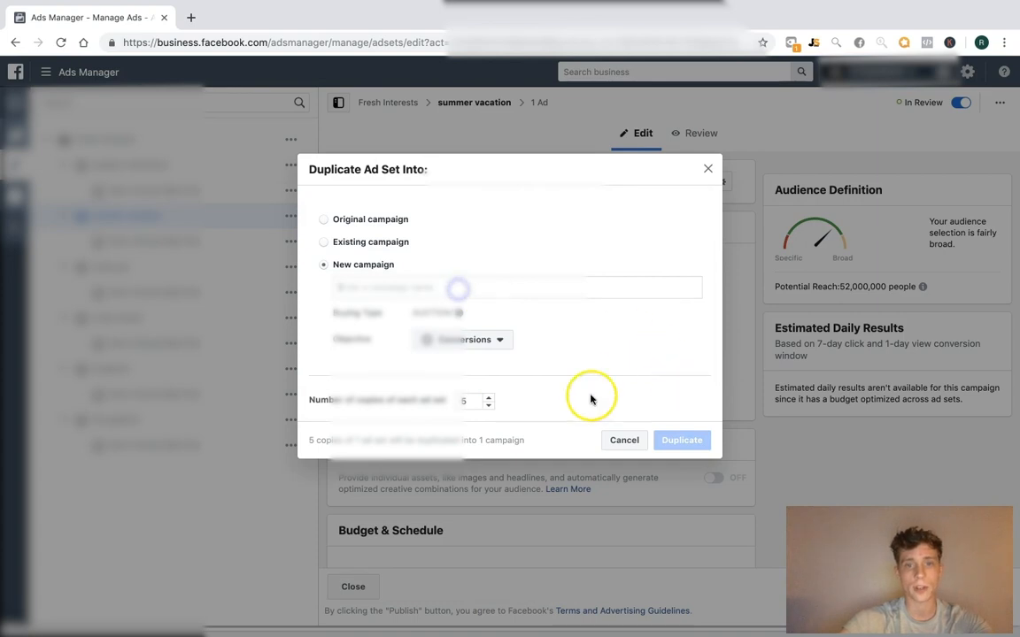
pyautogui.write('S')
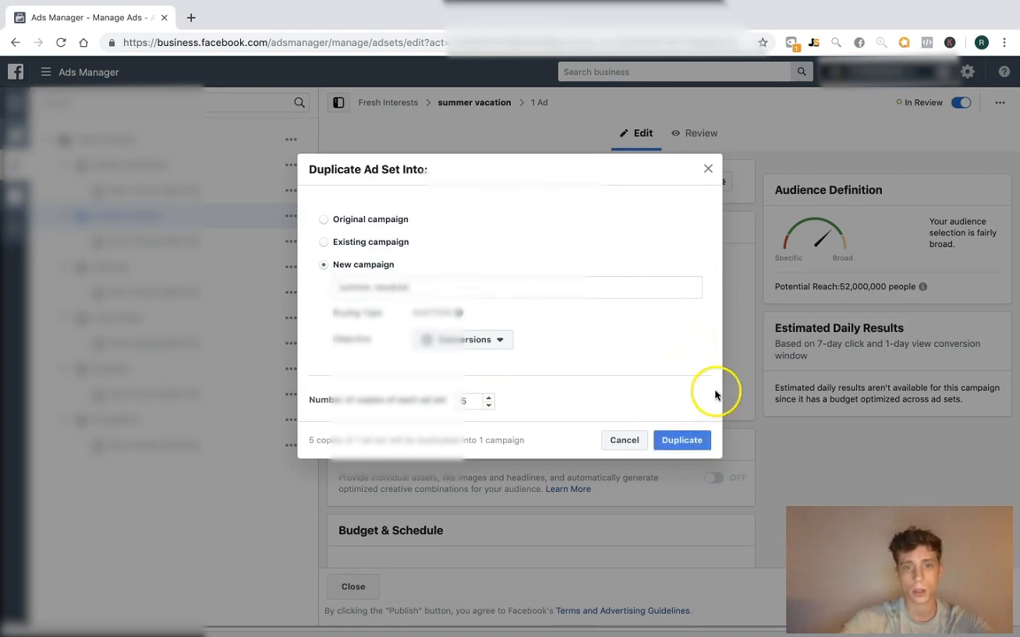
pyautogui.click(695, 439)
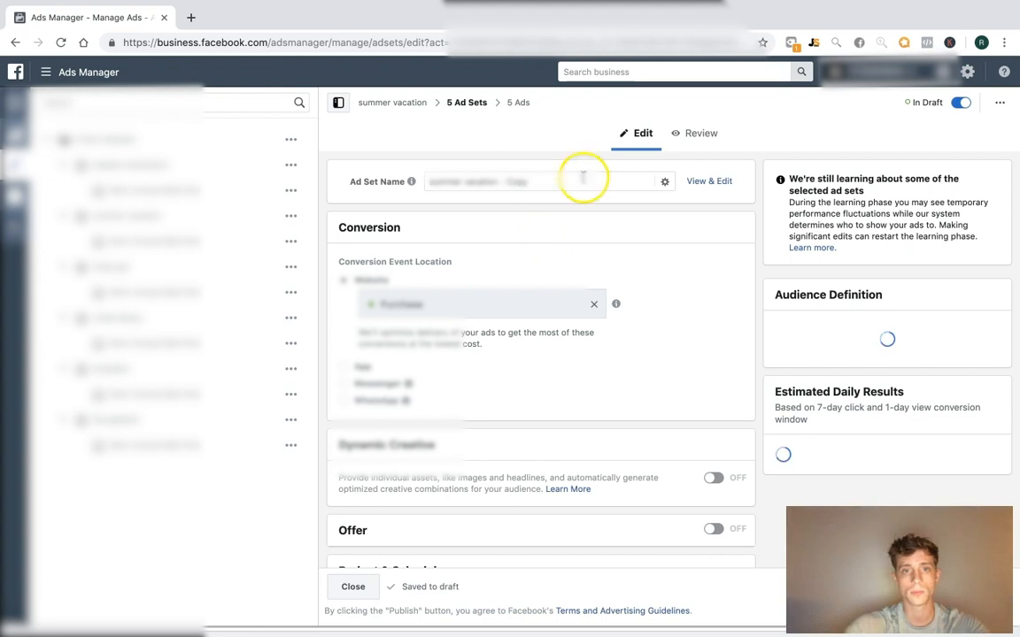
pyautogui.click(504, 181)
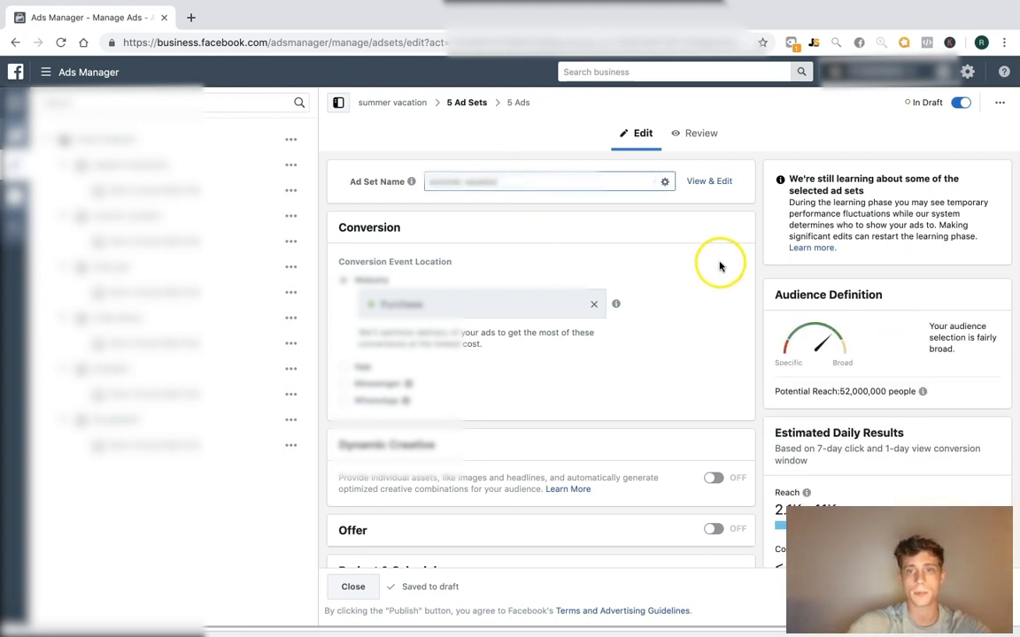
# Turn on budget optimization for the summer vacation campaign with a $25.00 daily budget
pyautogui.click(392, 105)
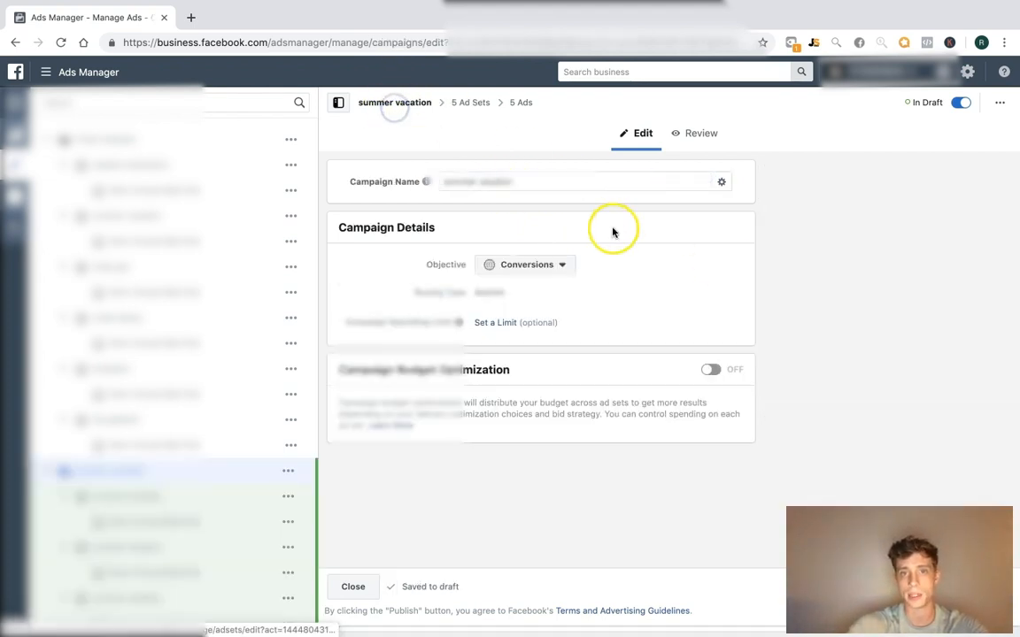
pyautogui.click(709, 374)
pyautogui.click(648, 456)
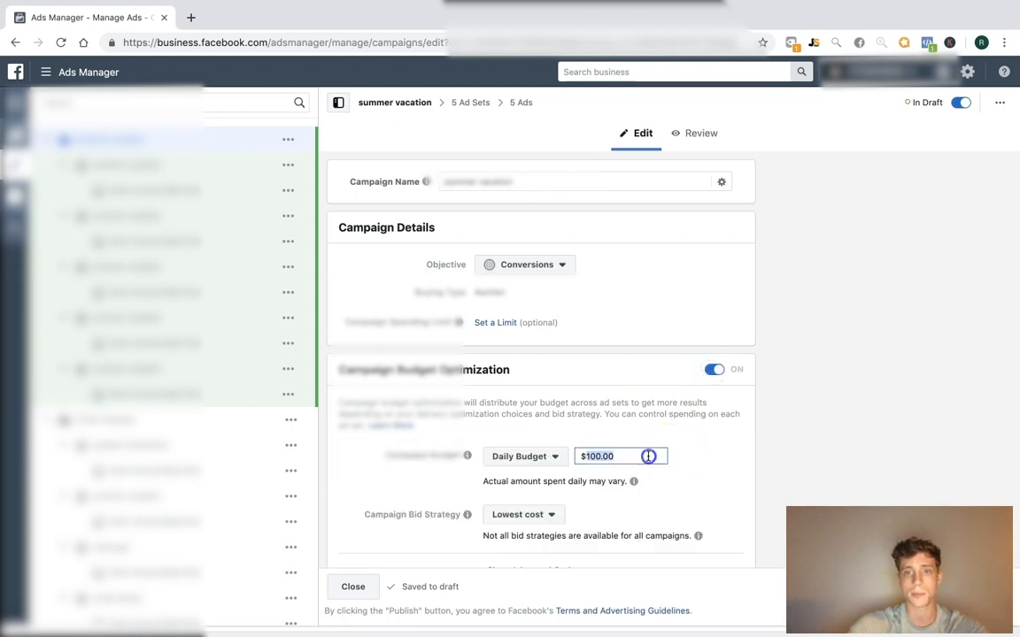
pyautogui.write('$25')
pyautogui.click(846, 439)
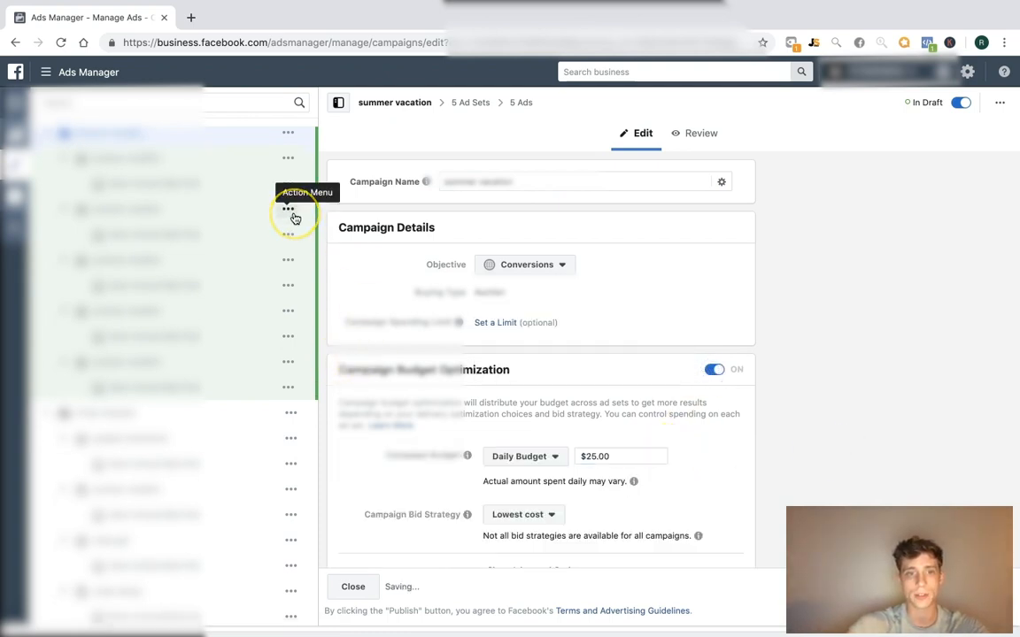
pyautogui.scroll(-1, 294, 218)
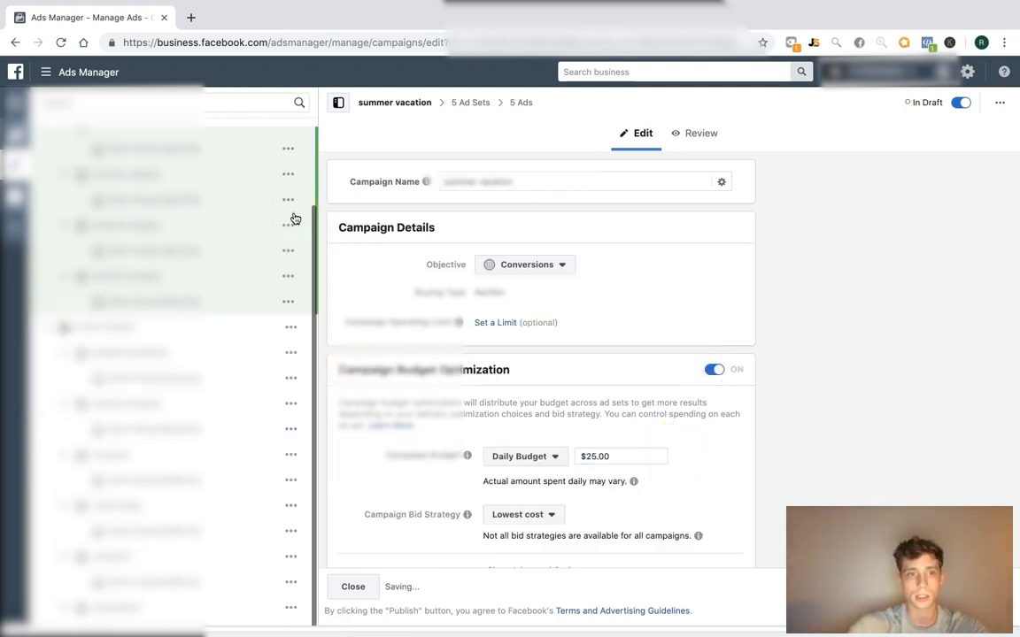
pyautogui.click(291, 437)
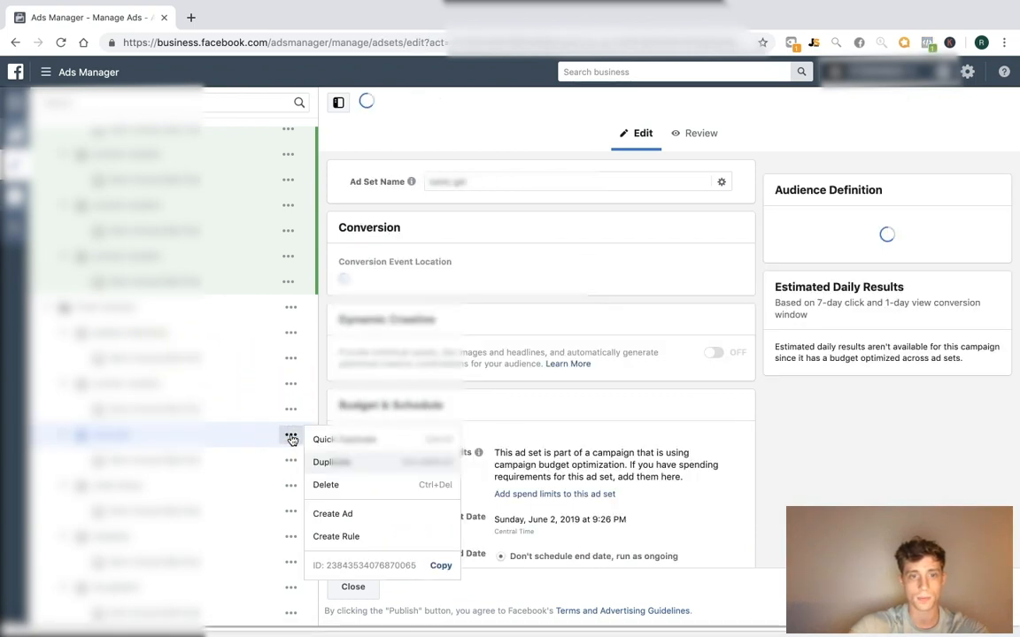
# Duplicate the nasty gal ad set as 5 copies into a new campaign, trimming 'Copy' from the name
pyautogui.click(332, 461)
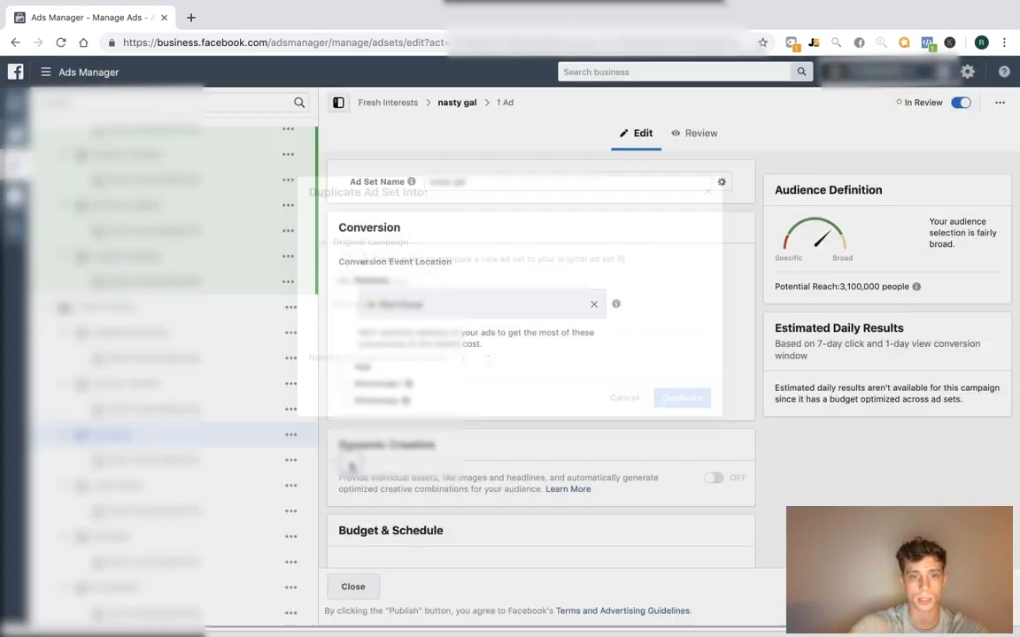
pyautogui.click(433, 305)
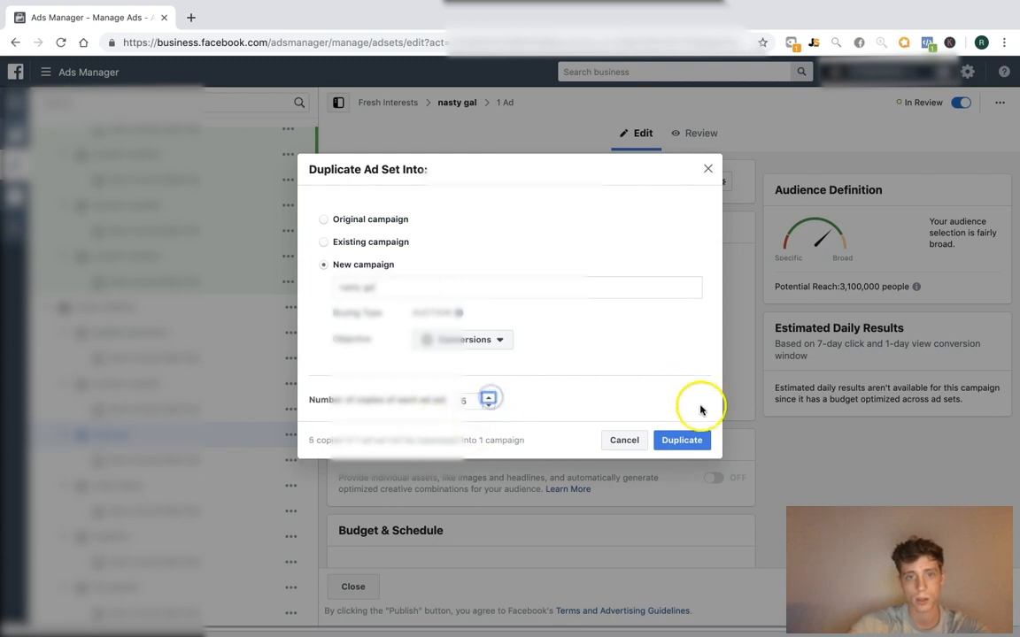
pyautogui.click(678, 438)
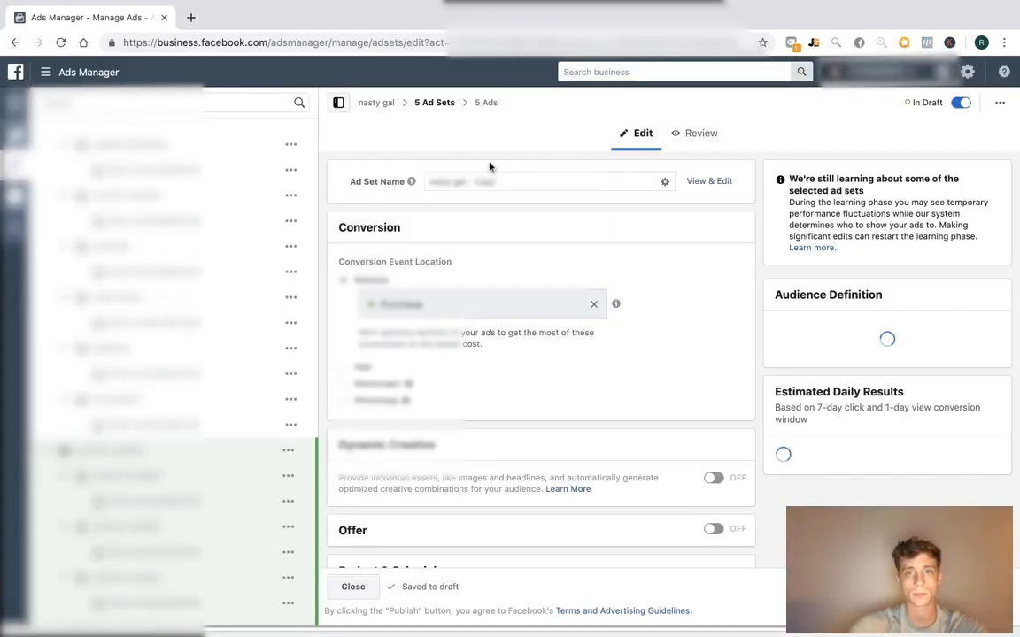
pyautogui.click(485, 180)
pyautogui.press('BackSpace')
pyautogui.press('BackSpace')
pyautogui.press('BackSpace')
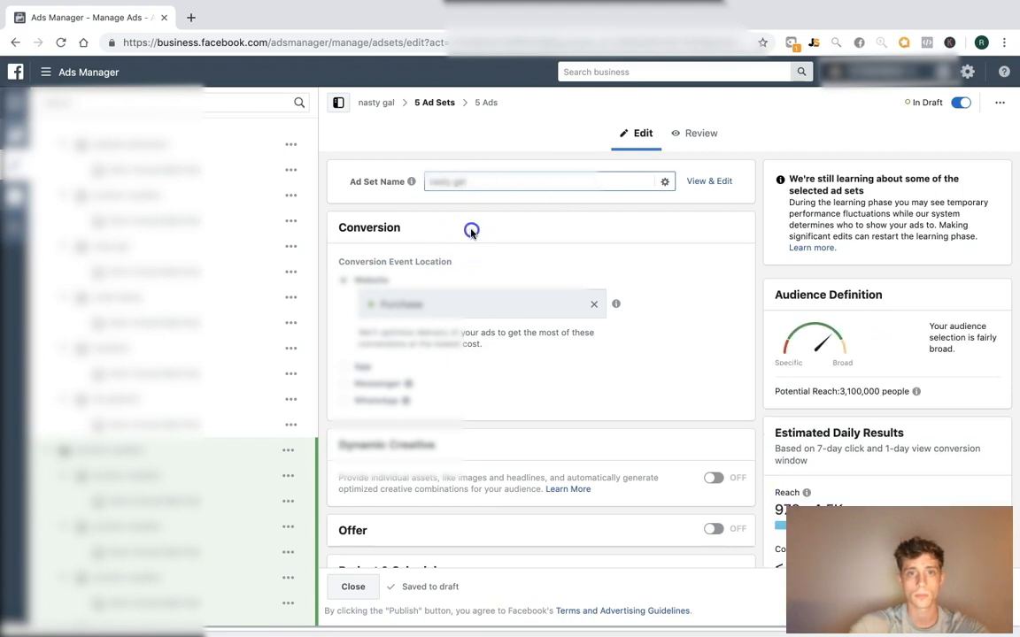
# Turn on budget optimization for the nasty gal campaign with a $25 daily budget
pyautogui.click(378, 106)
pyautogui.click(712, 369)
pyautogui.tripleClick(639, 458)
pyautogui.write('25')
# Duplicate the urban decay ad set within Fresh Interests and review its 7 ad sets
pyautogui.click(211, 371)
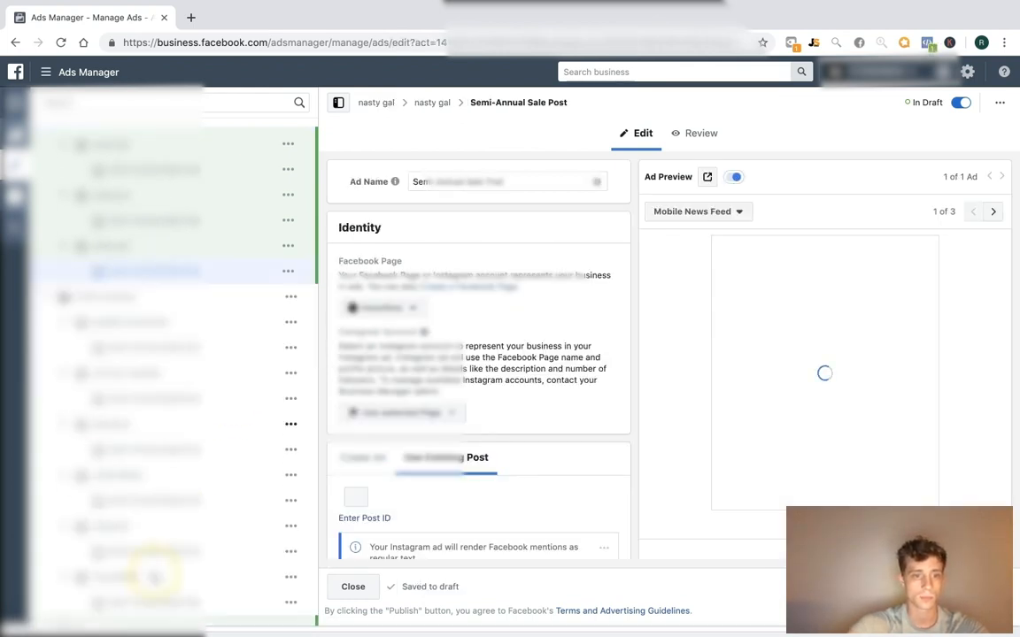
pyautogui.click(267, 473)
pyautogui.click(289, 477)
pyautogui.click(339, 479)
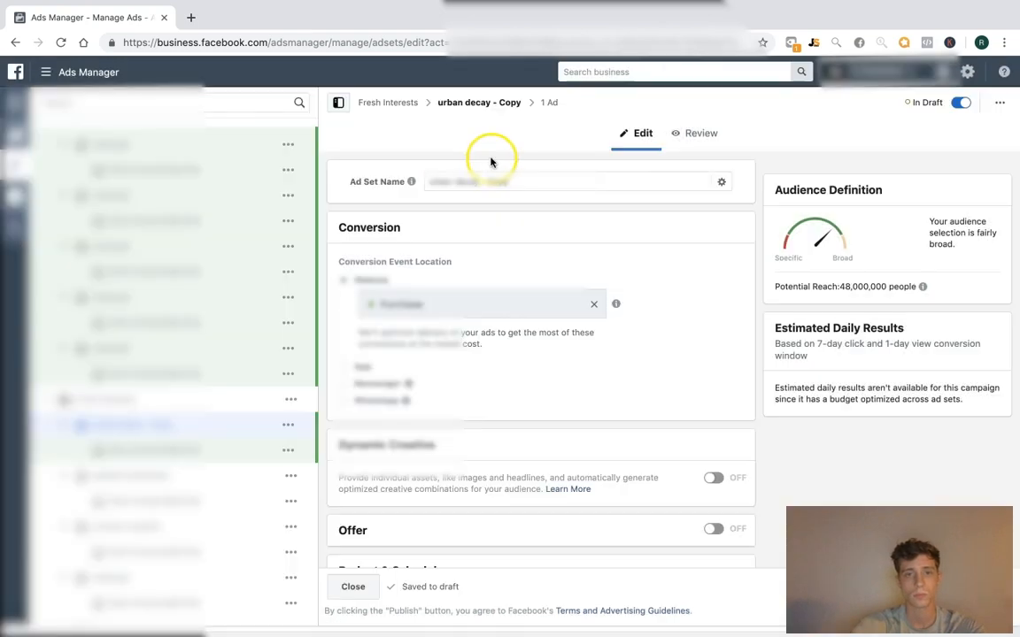
pyautogui.moveTo(482, 181); pyautogui.dragTo(603, 178)
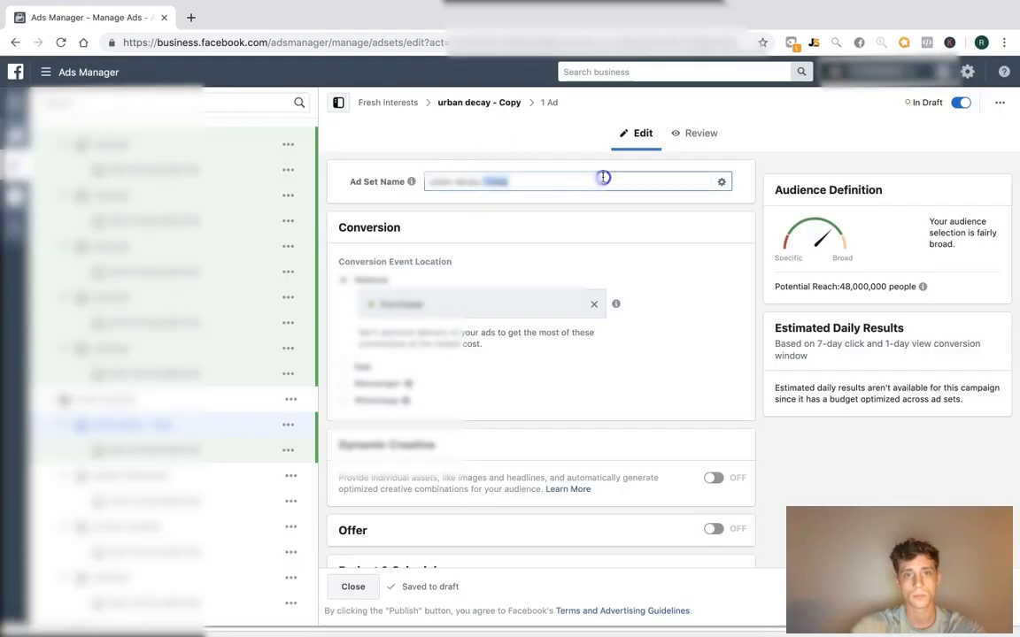
pyautogui.click(389, 99)
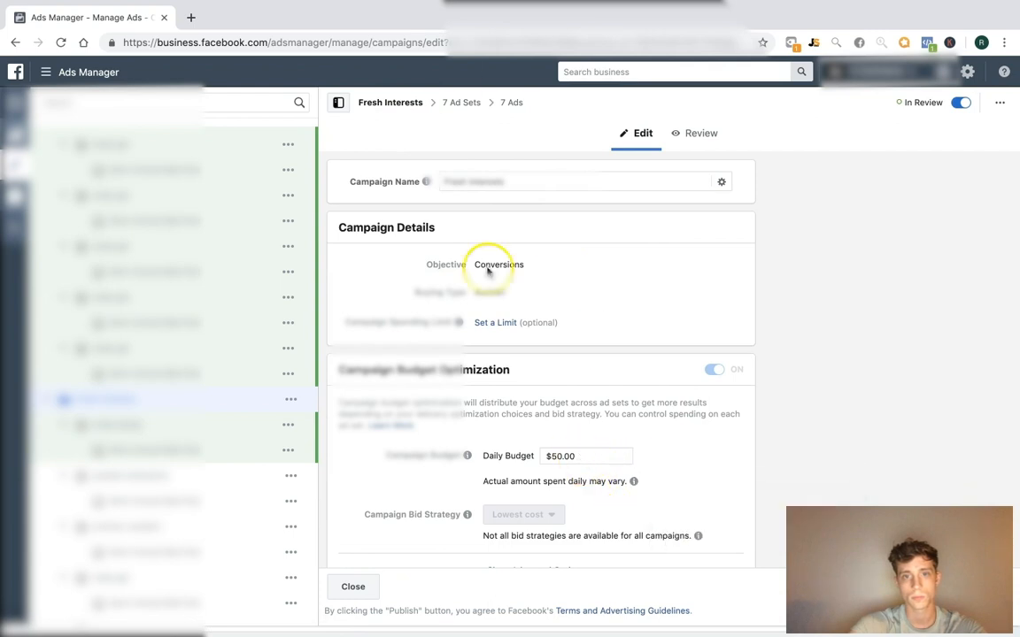
pyautogui.click(457, 103)
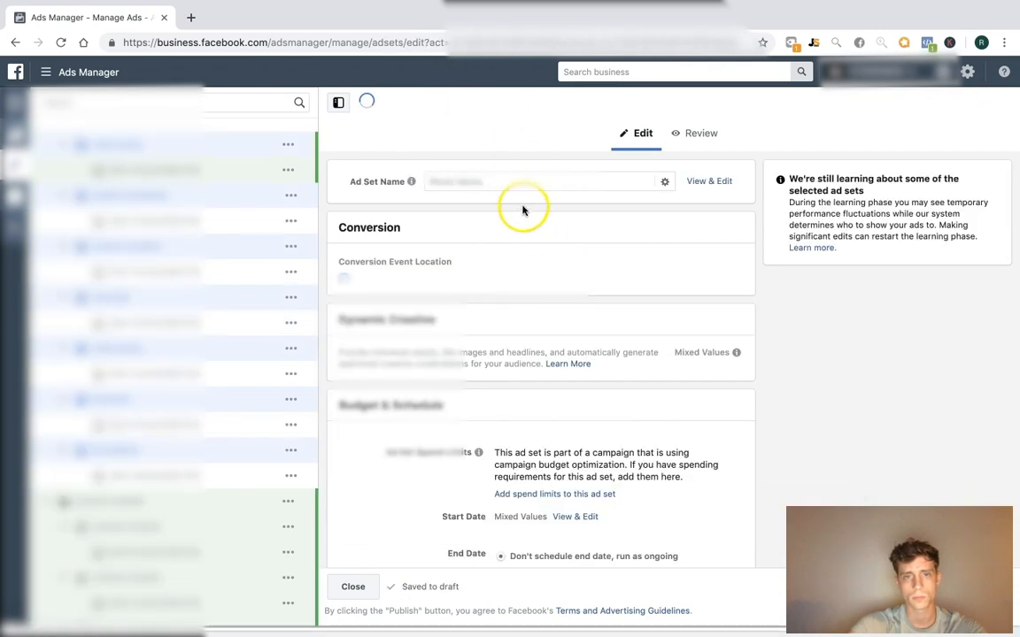
pyautogui.scroll(1, 250, 315)
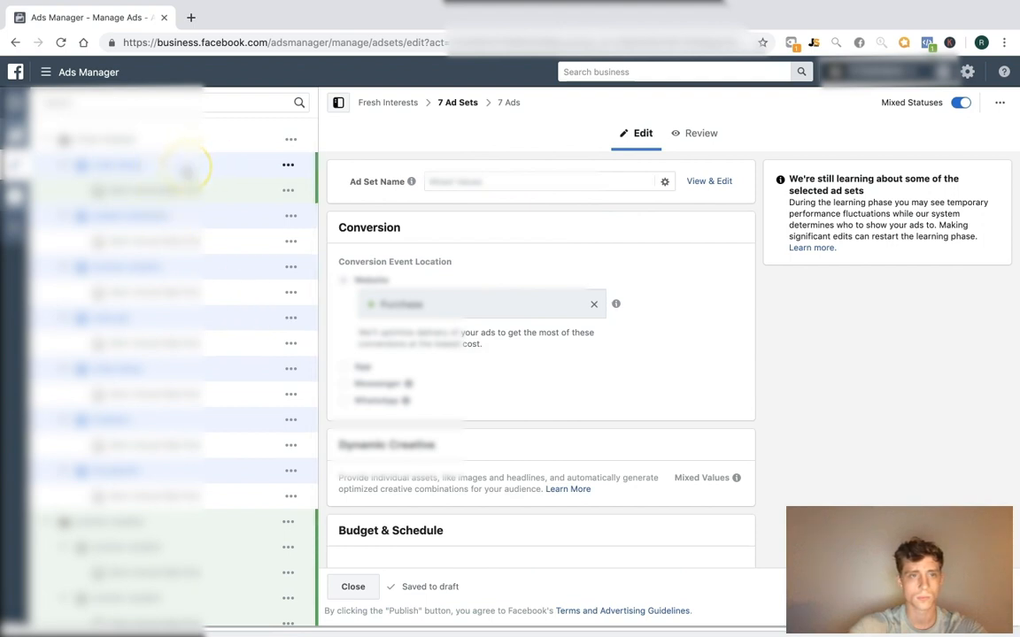
pyautogui.scroll(-3, 186, 172)
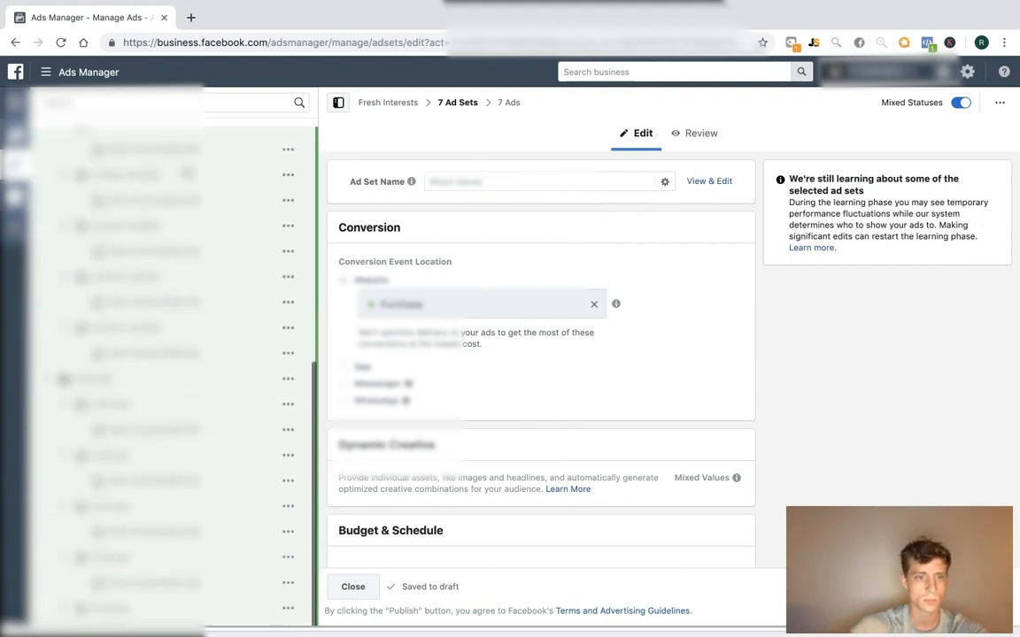
# Select only the extra urban decay ad set and delete it, confirming the deletion
pyautogui.scroll(8, 187, 173)
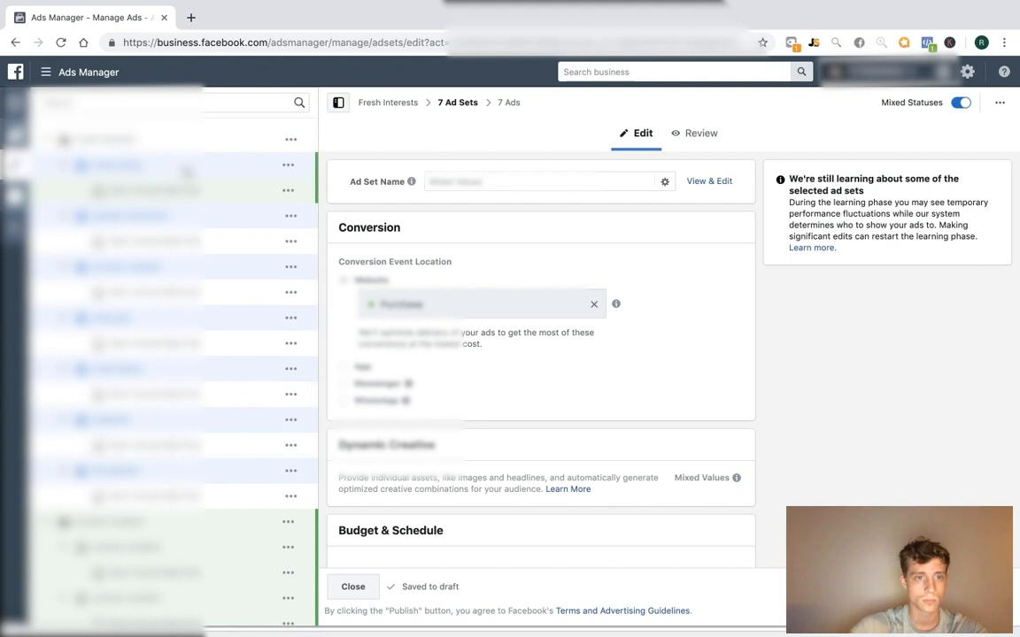
pyautogui.click(288, 165)
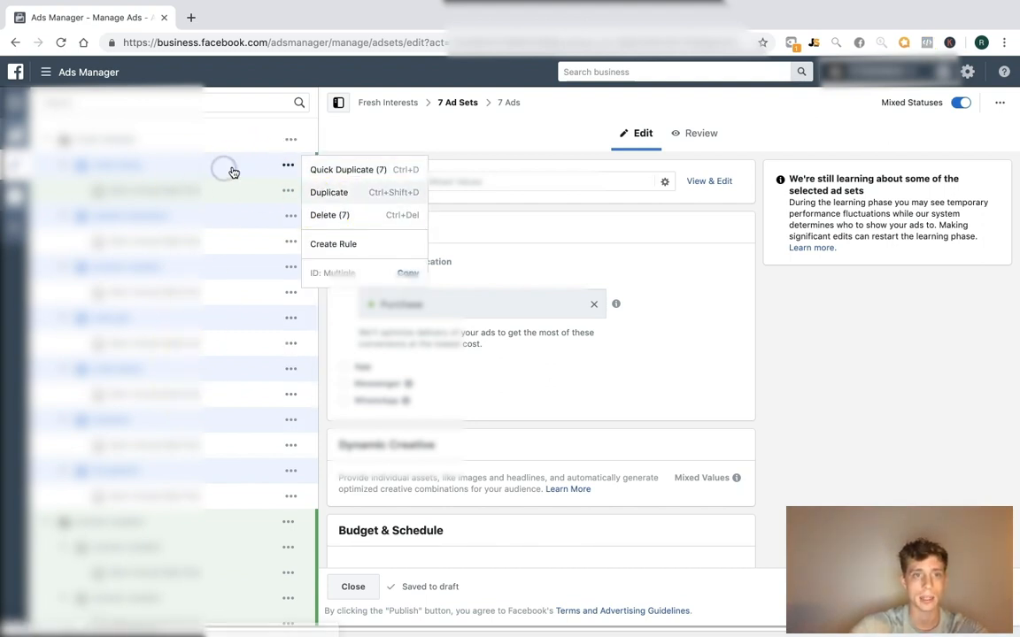
pyautogui.click(225, 171)
pyautogui.click(288, 164)
pyautogui.click(324, 215)
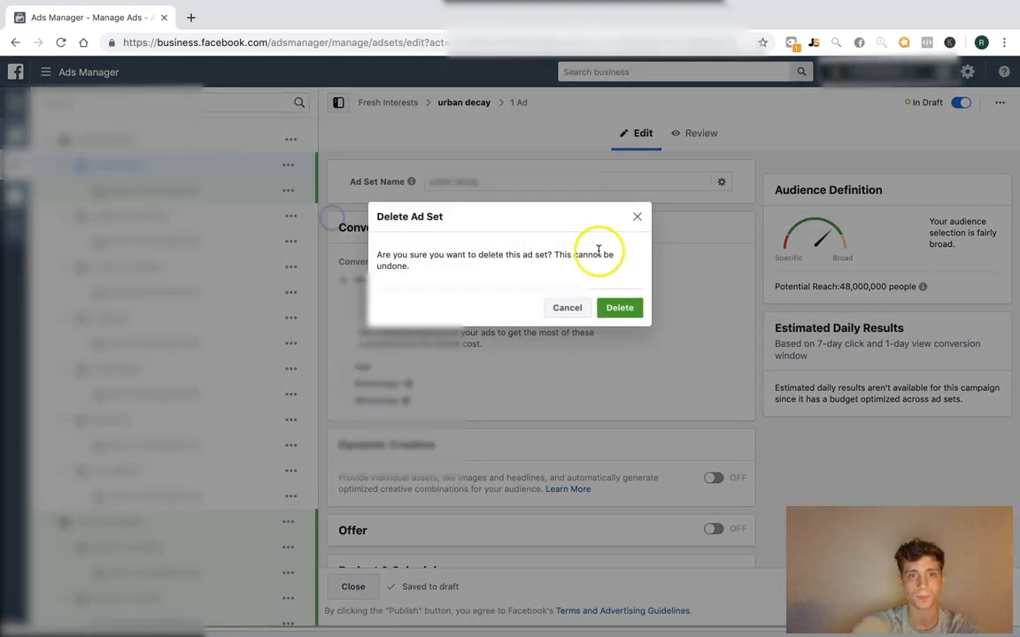
pyautogui.click(620, 309)
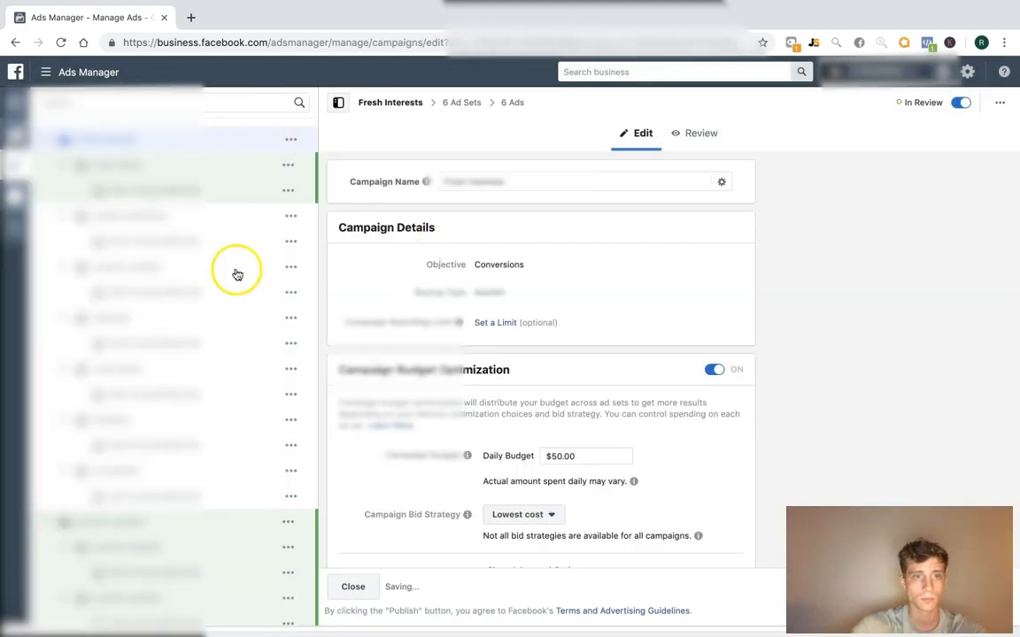
# Duplicate the urban decay ad set into a new campaign with 5 copies
pyautogui.click(293, 318)
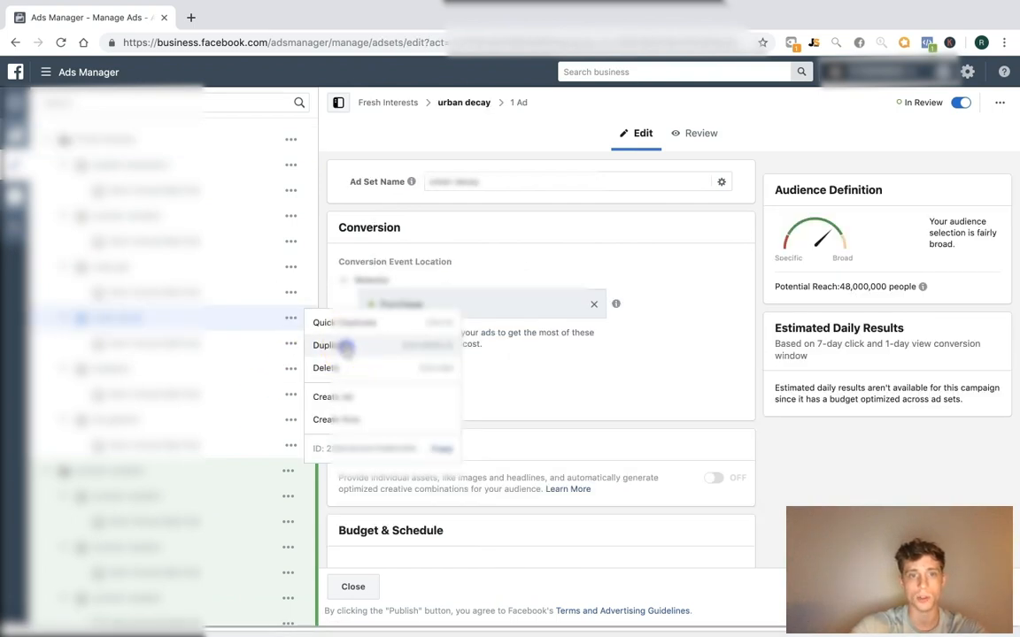
pyautogui.click(328, 345)
pyautogui.click(383, 308)
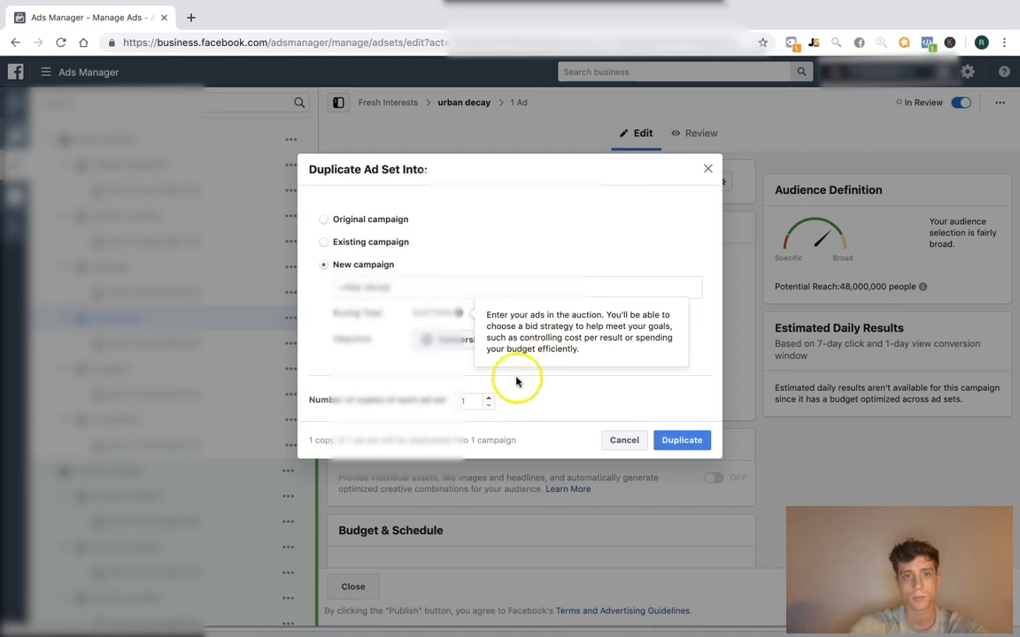
pyautogui.click(486, 397)
pyautogui.click(687, 440)
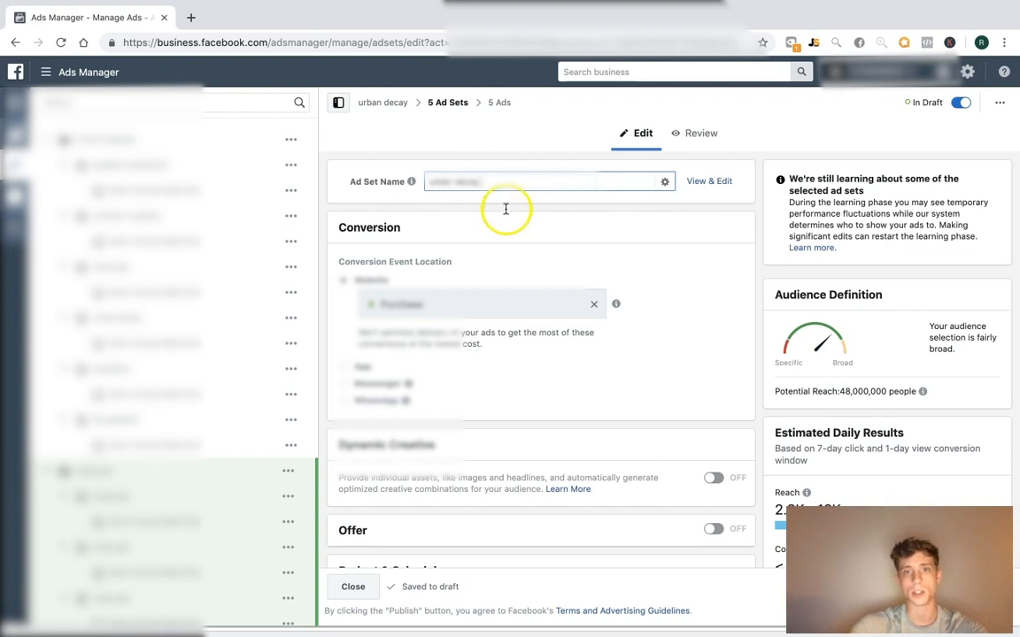
# Turn on campaign budget optimization at $25.00 daily and collapse the first two campaigns' ad sets
pyautogui.click(384, 103)
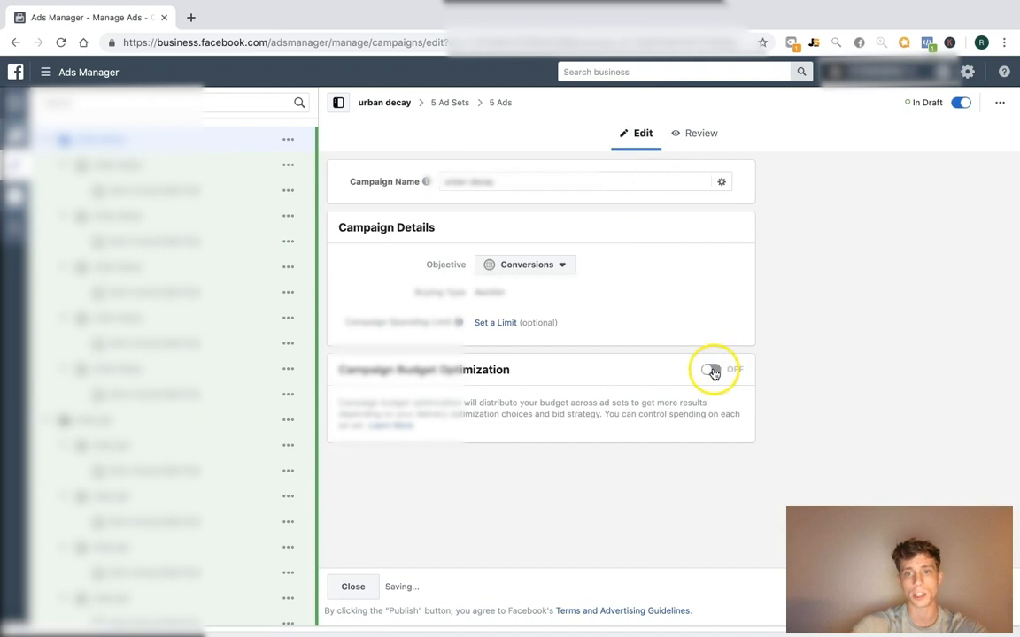
pyautogui.click(711, 369)
pyautogui.doubleClick(598, 456)
pyautogui.write('25')
pyautogui.click(828, 431)
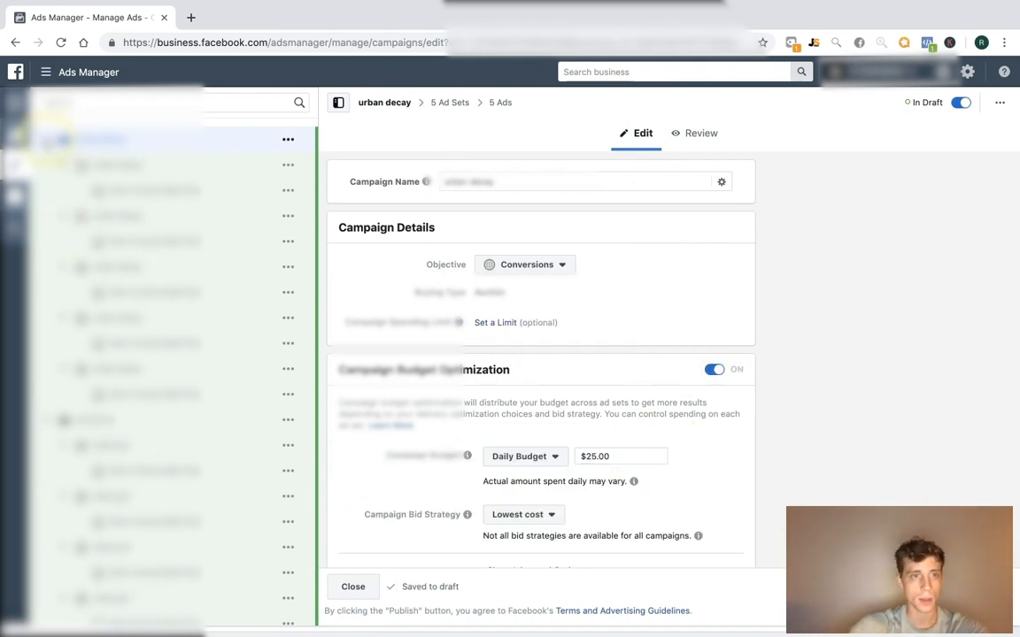
pyautogui.click(48, 140)
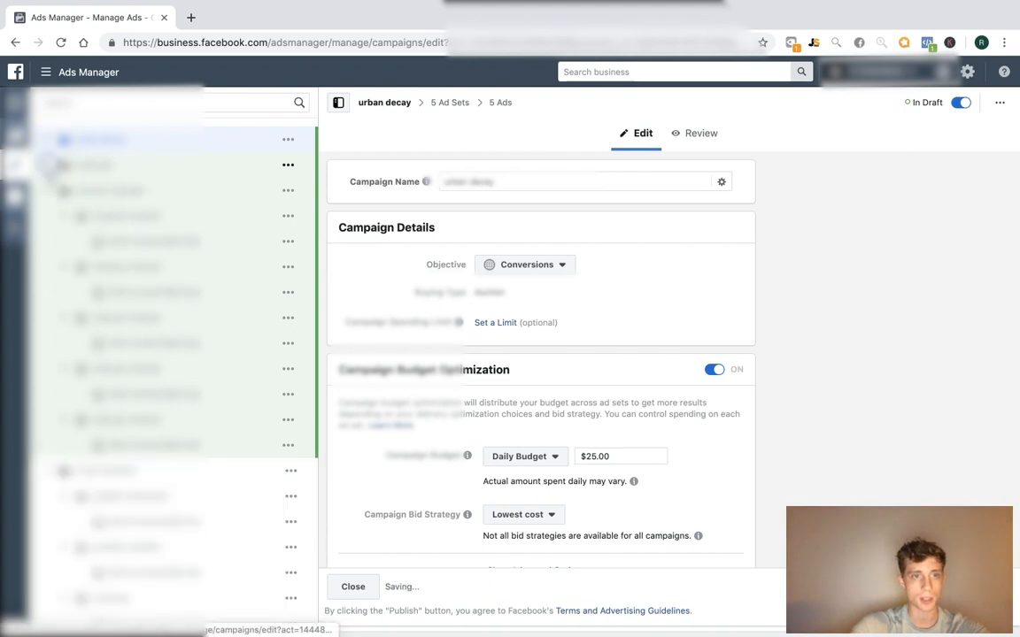
pyautogui.click(55, 164)
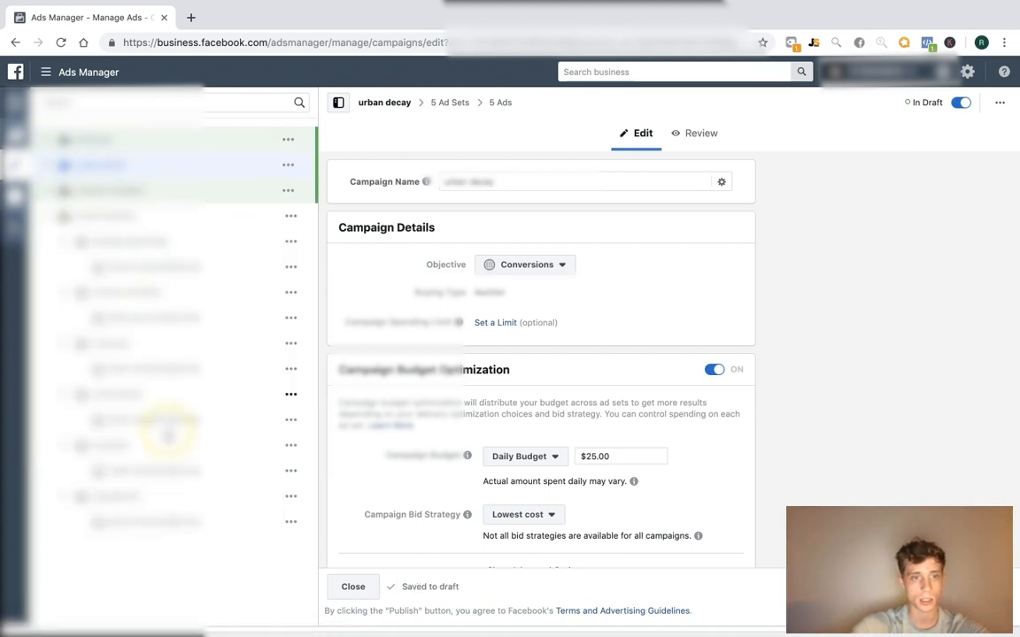
# Duplicate the brassiere ad set 5 times into a new brassiere campaign
pyautogui.click(292, 447)
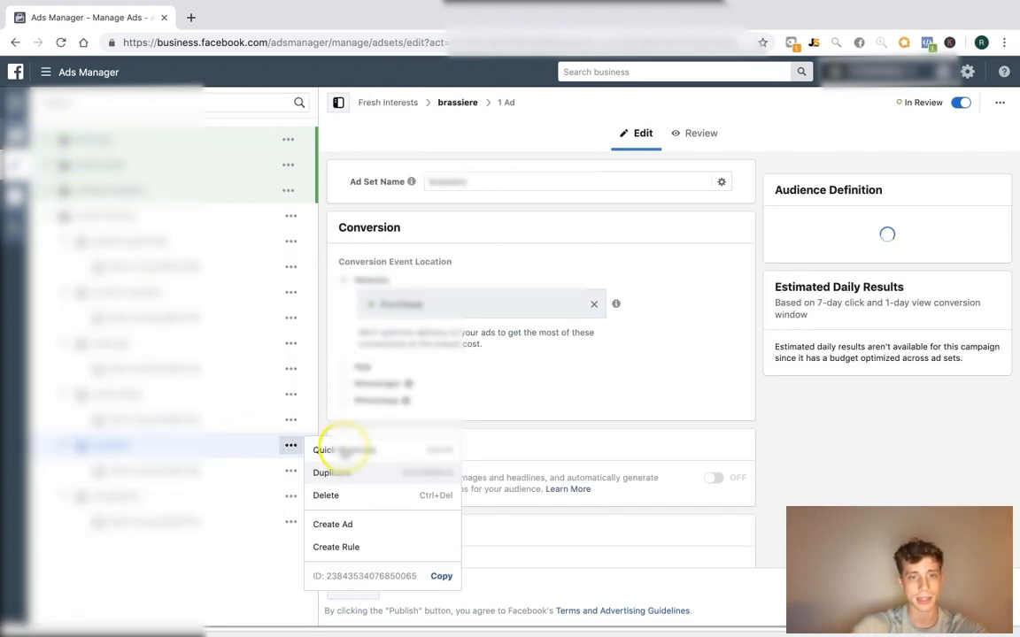
pyautogui.click(342, 473)
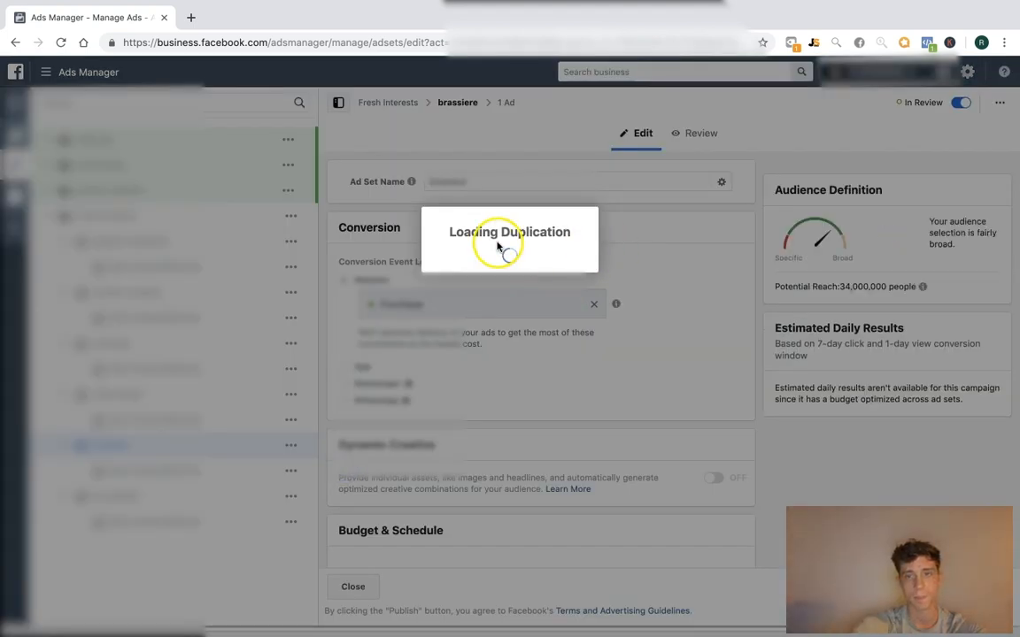
pyautogui.click(362, 304)
pyautogui.write('br')
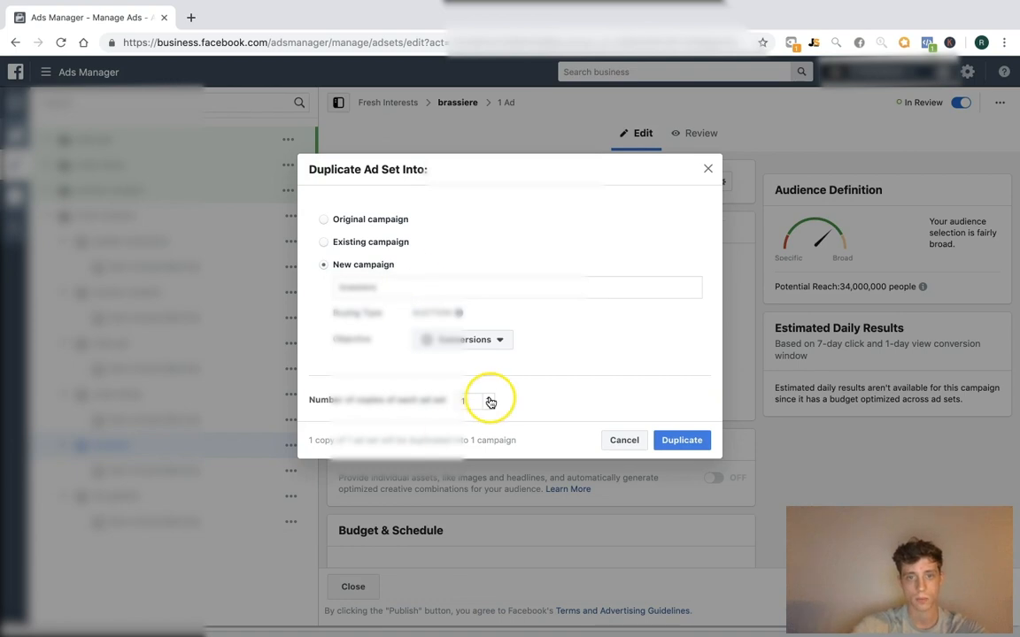
pyautogui.click(686, 438)
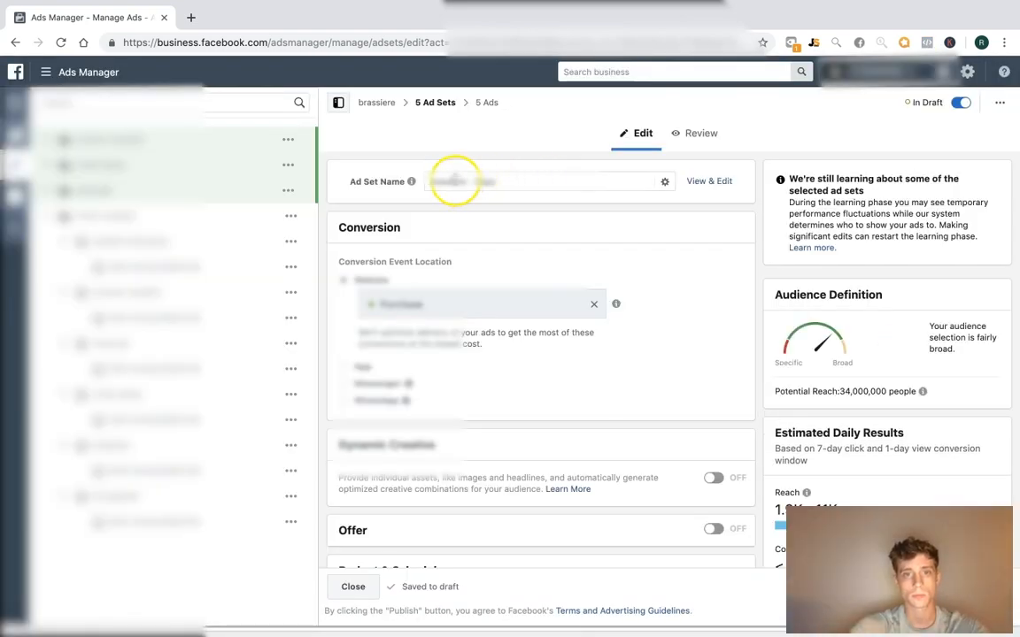
# Turn on campaign budget optimization for the new brassiere campaign at $25.00 daily
pyautogui.click(447, 181)
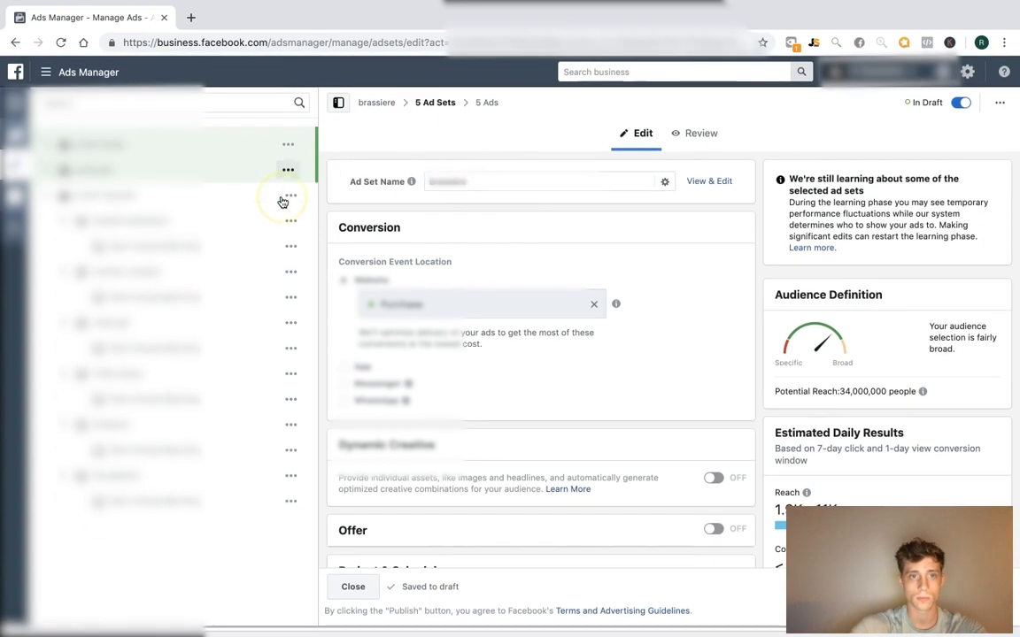
pyautogui.click(383, 102)
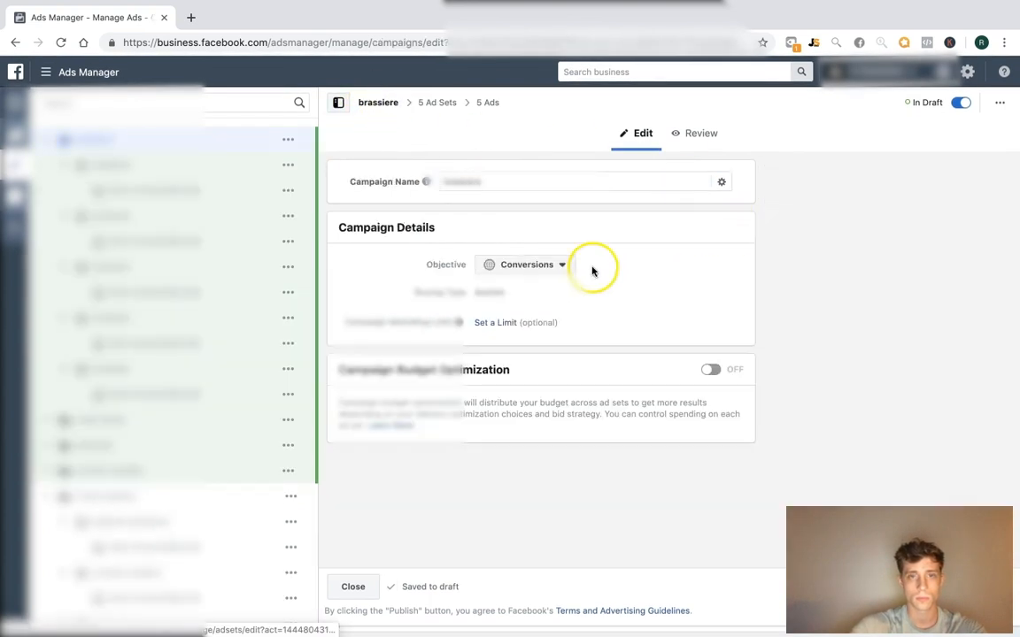
pyautogui.click(709, 381)
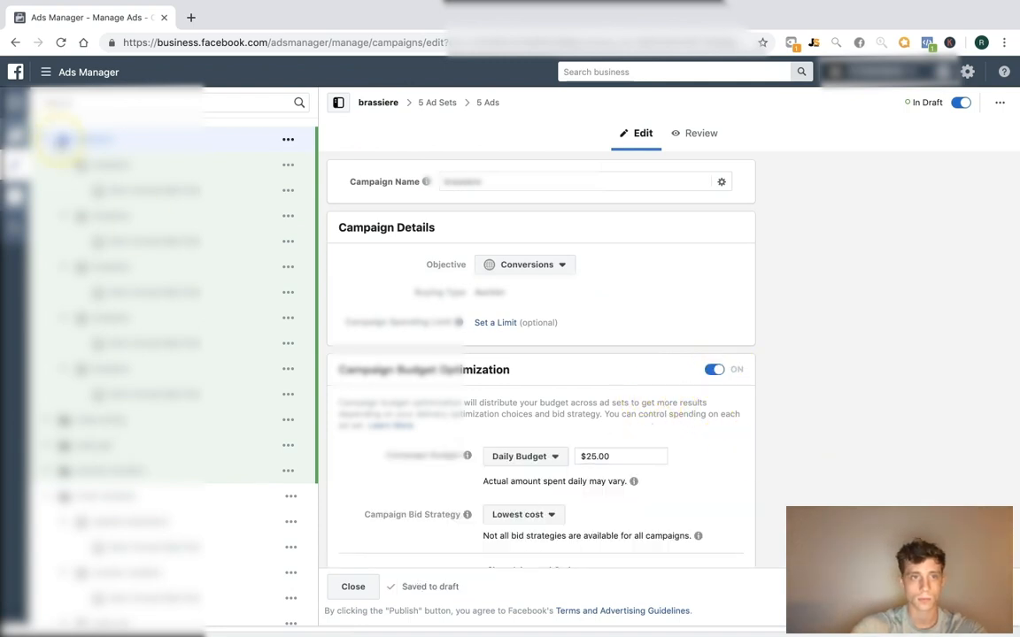
# Duplicate the lilly ghalichi ad set into a new campaign with 5 copies
pyautogui.click(292, 524)
pyautogui.click(359, 549)
pyautogui.click(626, 158)
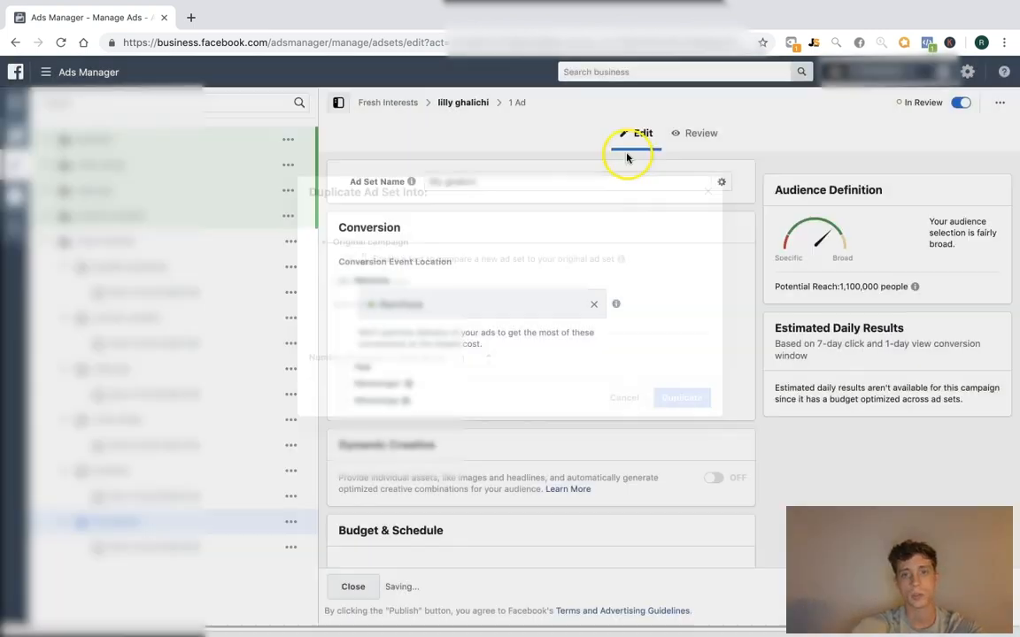
pyautogui.click(354, 301)
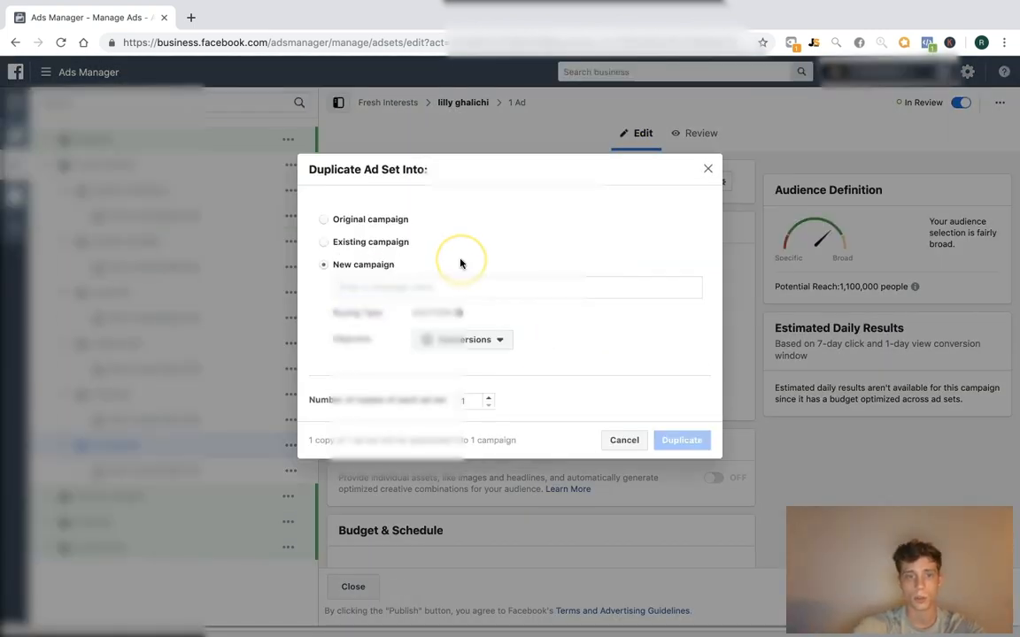
pyautogui.write('cb')
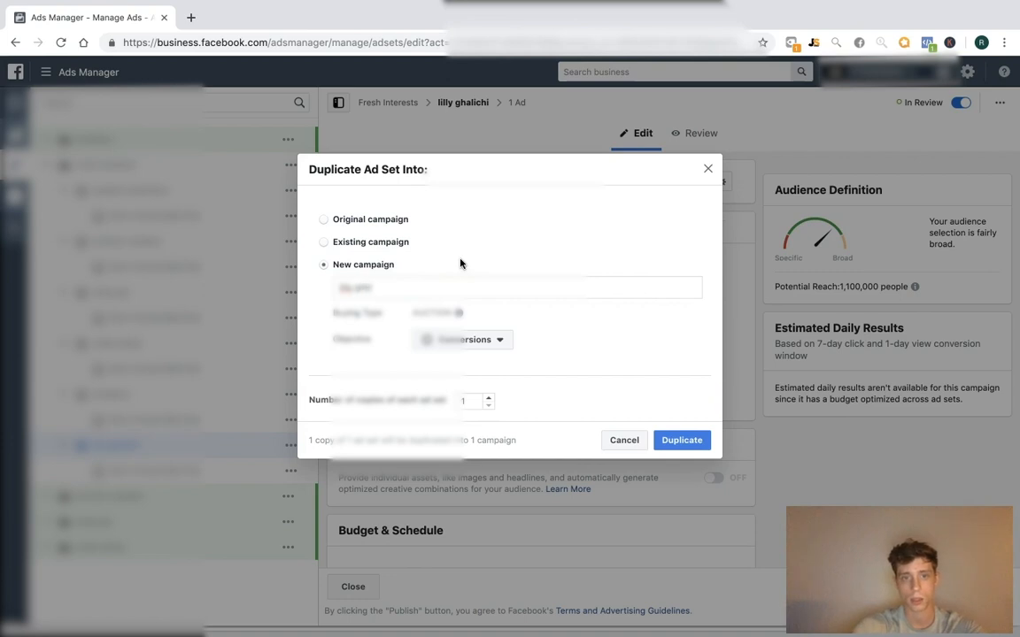
pyautogui.click(488, 398)
pyautogui.click(487, 399)
pyautogui.click(681, 440)
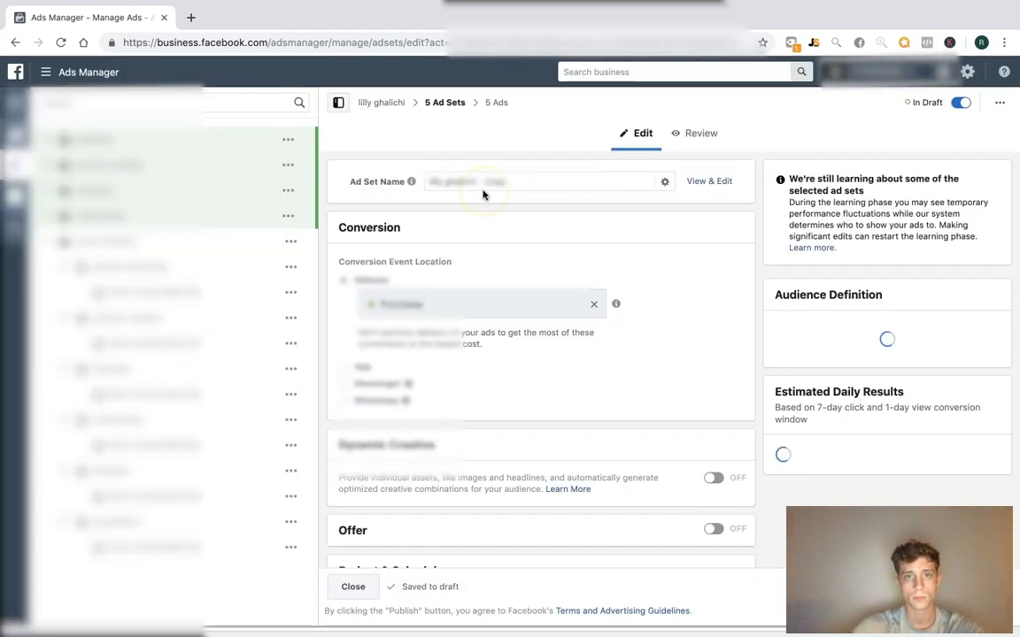
# Give the new campaign a $25.00 daily optimized budget, then close the editor
pyautogui.click(431, 103)
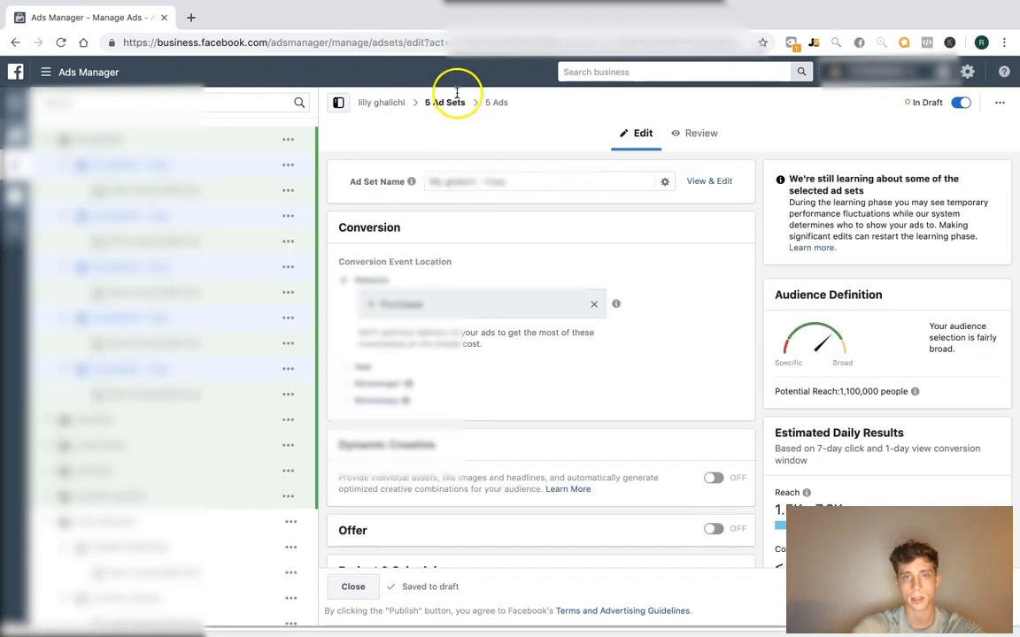
pyautogui.click(480, 187)
pyautogui.click(382, 103)
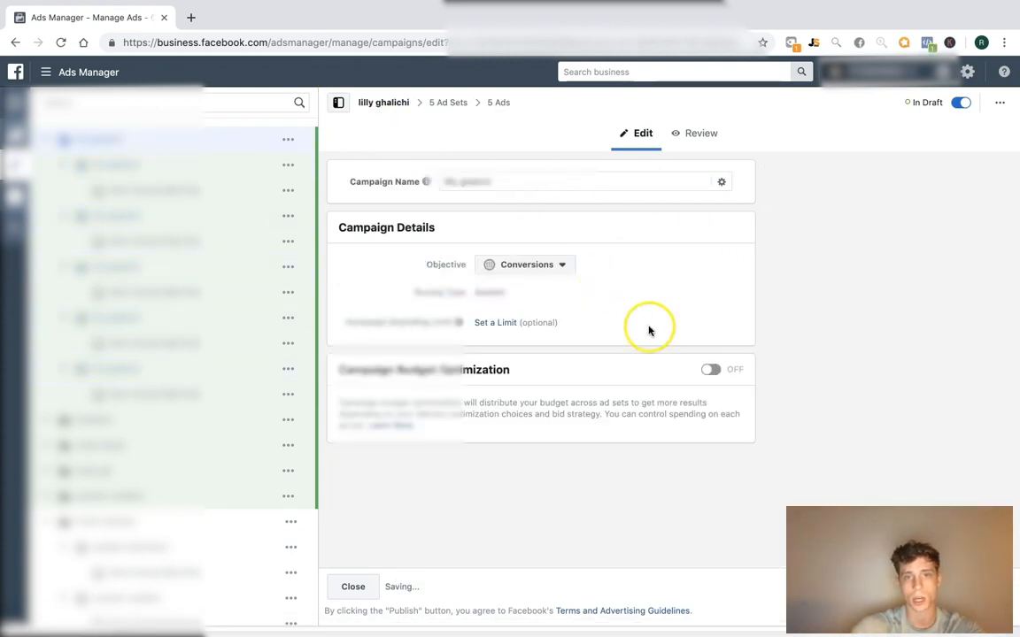
pyautogui.click(711, 369)
pyautogui.tripleClick(626, 454)
pyautogui.write('25')
pyautogui.click(815, 448)
pyautogui.click(352, 586)
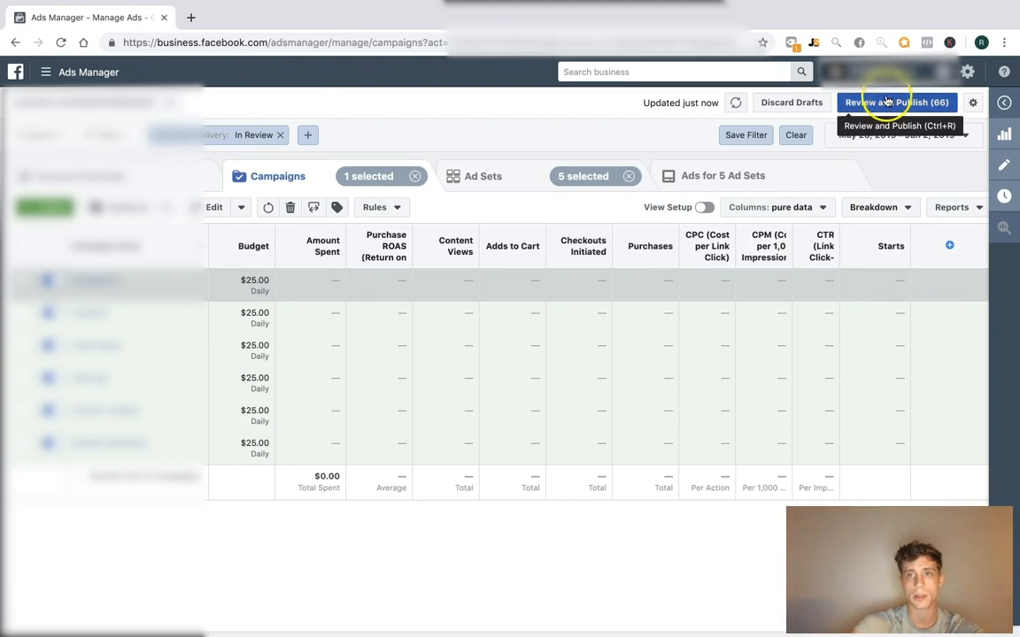
# Publish all 66 draft items (6 campaigns, 30 ad sets, 30 ads) and clear the campaign selection
pyautogui.click(864, 104)
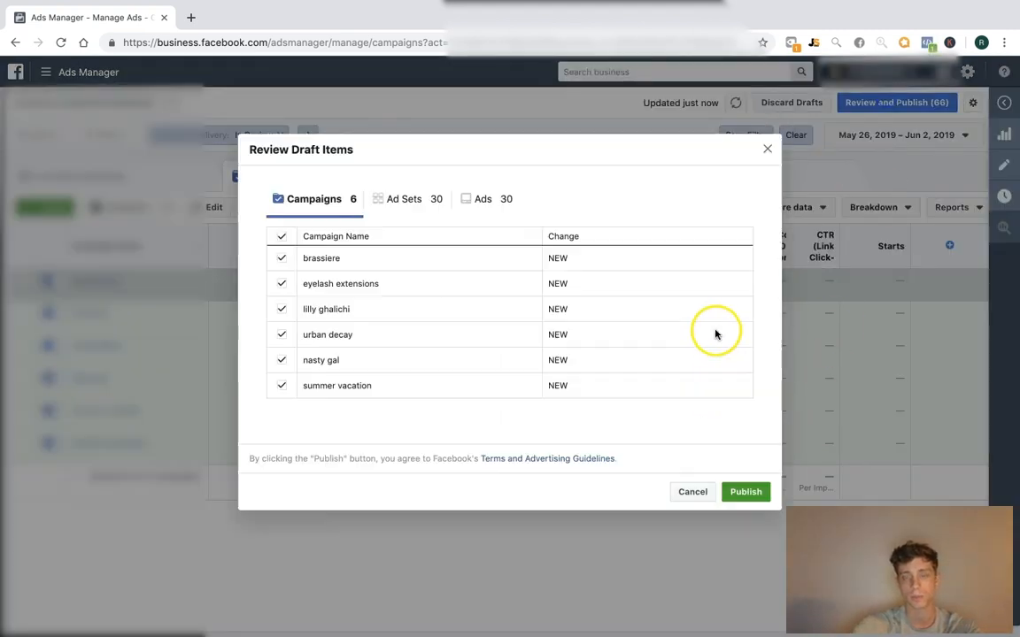
pyautogui.click(742, 491)
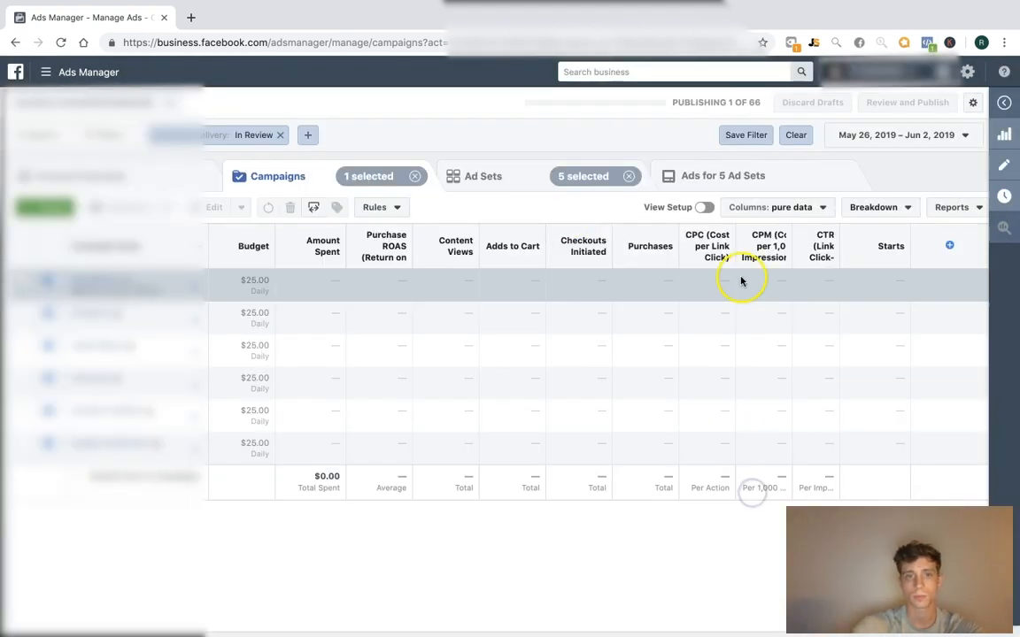
pyautogui.click(414, 176)
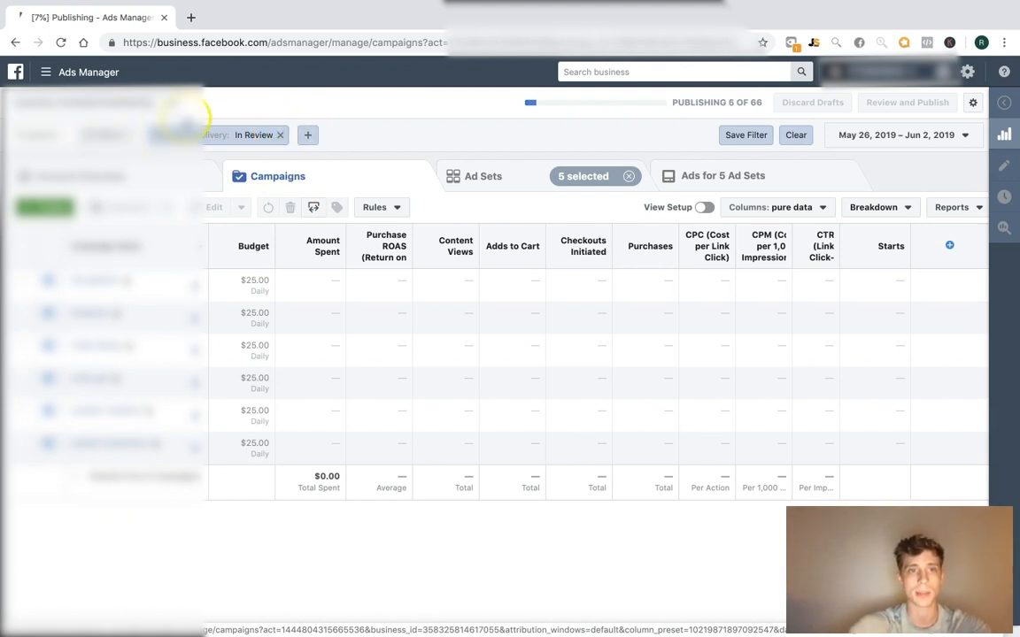
# Discard the empty new filter and remove the existing In Review delivery filter
pyautogui.click(307, 134)
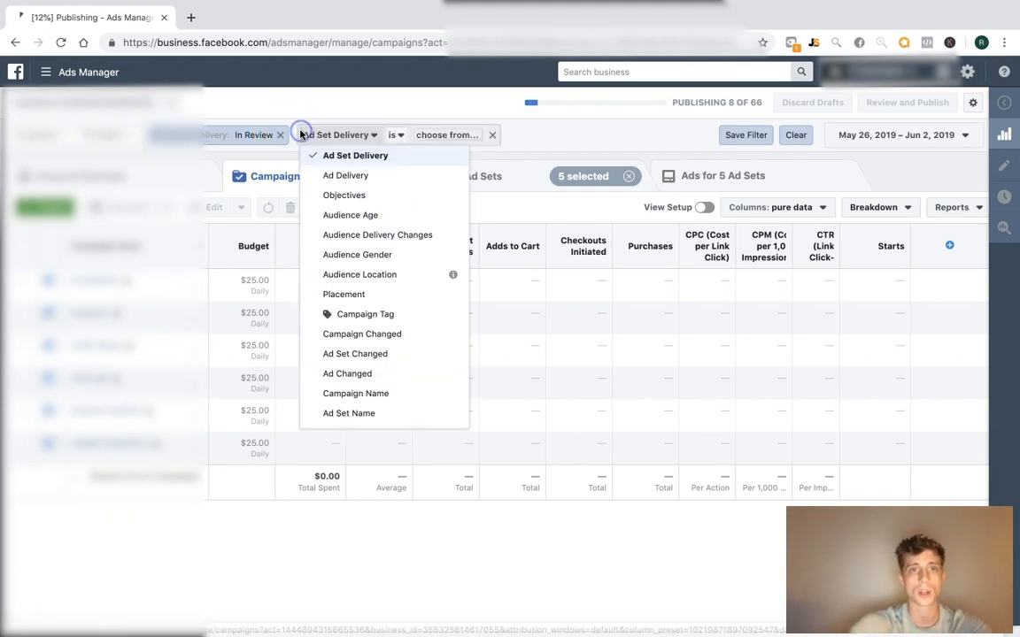
pyautogui.click(352, 137)
pyautogui.click(352, 137)
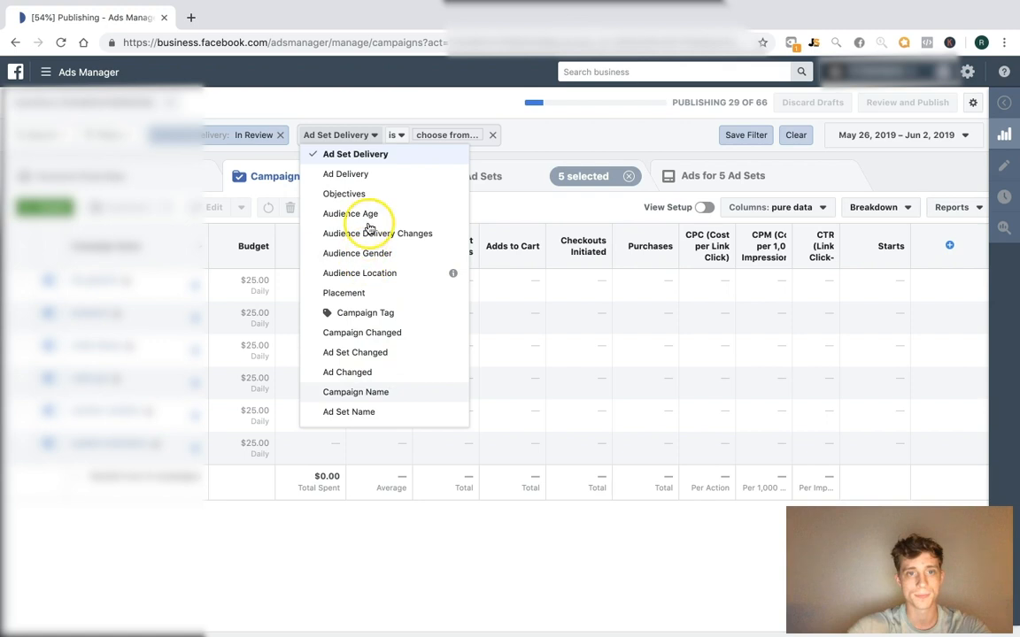
pyautogui.click(325, 100)
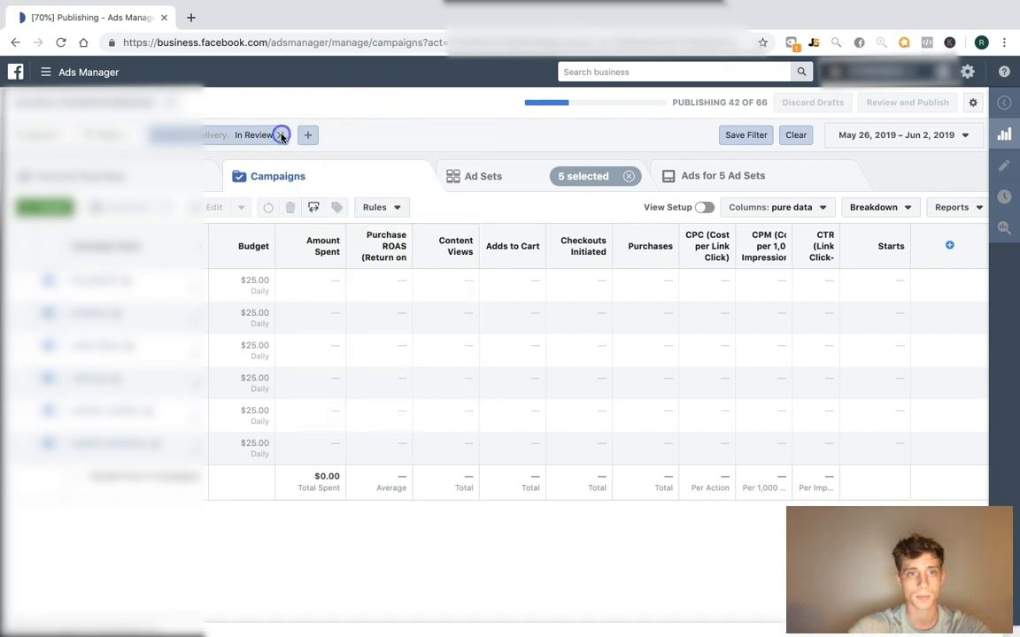
pyautogui.click(282, 134)
# Filter the campaign list to Delivery: Active or In Review
pyautogui.click(216, 140)
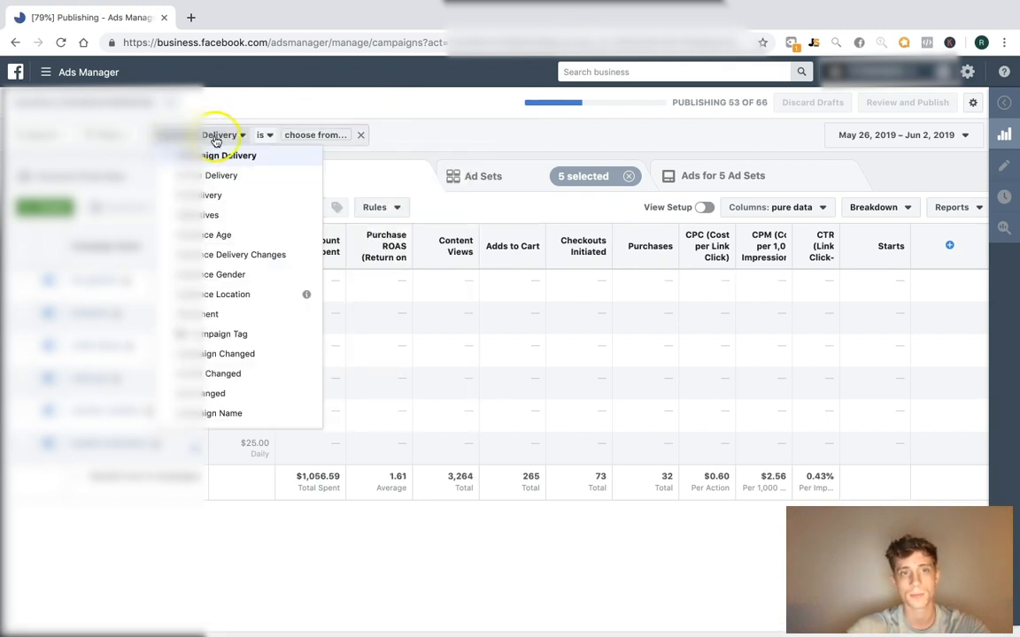
pyautogui.click(288, 136)
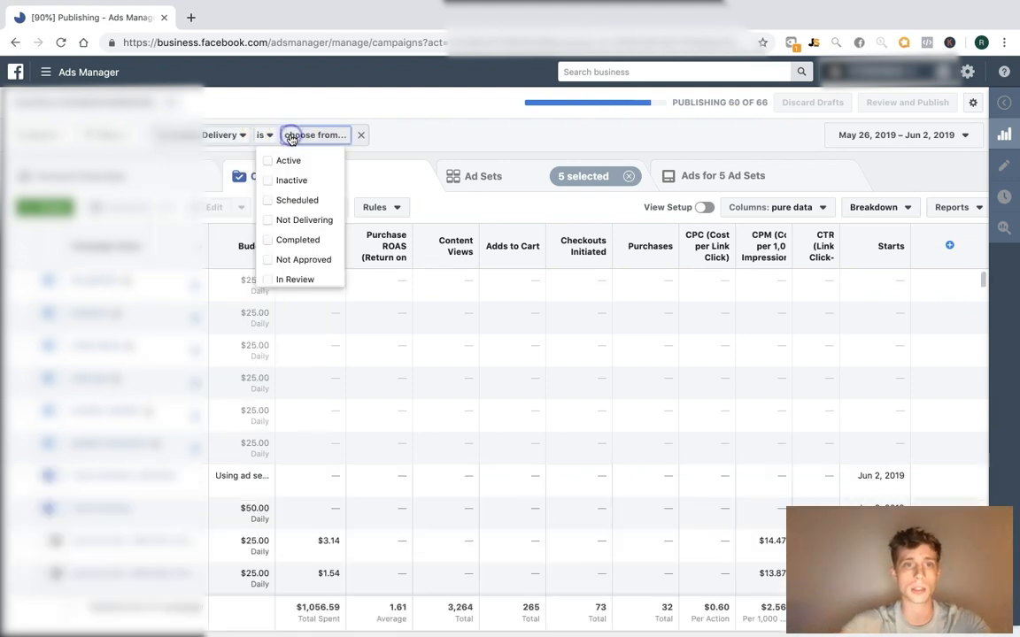
pyautogui.click(276, 163)
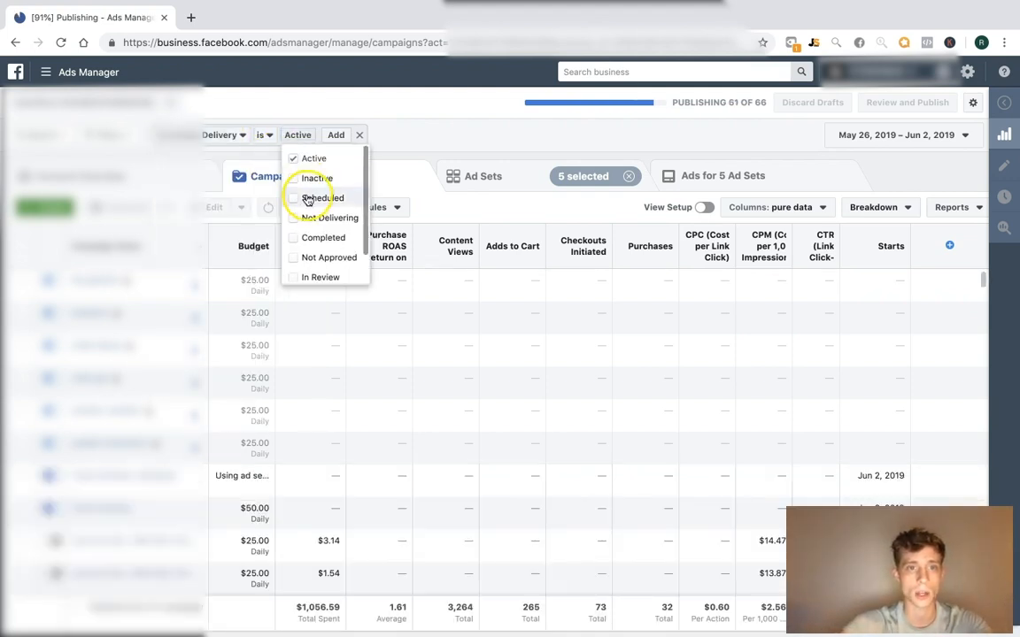
pyautogui.click(293, 277)
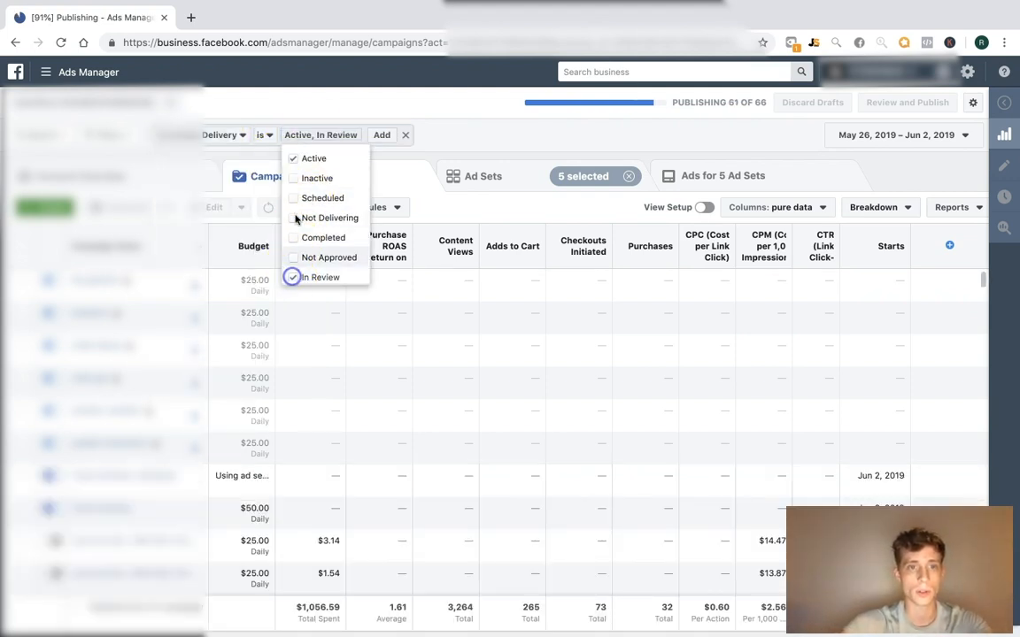
pyautogui.click(379, 136)
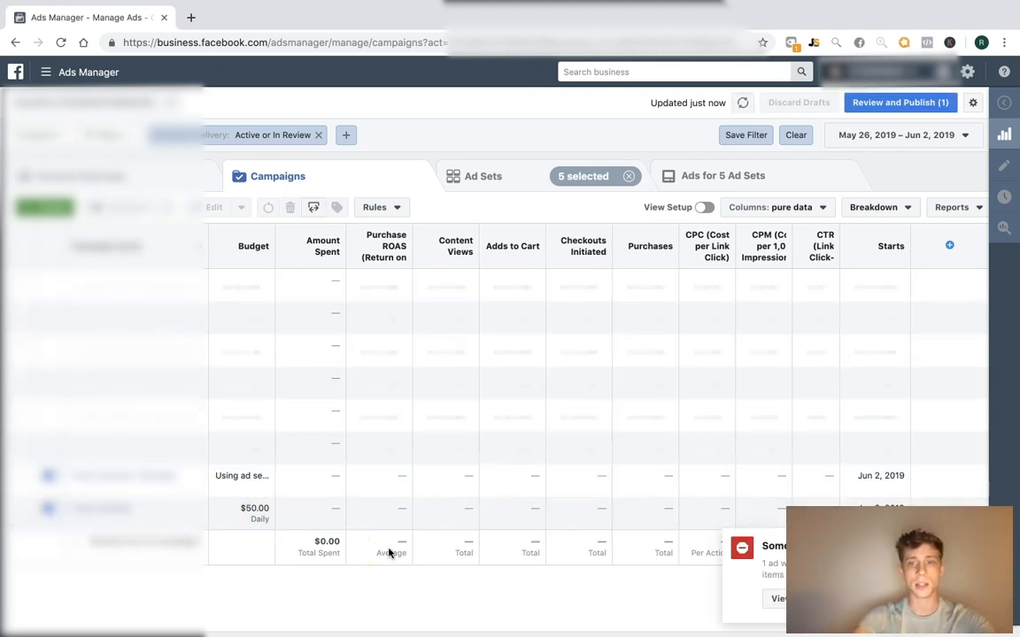
# Check the publishing error details, then publish the remaining 'Semi-Annual Sale Post' draft item
pyautogui.click(776, 598)
pyautogui.scroll(-5, 662, 413)
pyautogui.scroll(-2, 687, 433)
pyautogui.scroll(3, 683, 359)
pyautogui.click(754, 546)
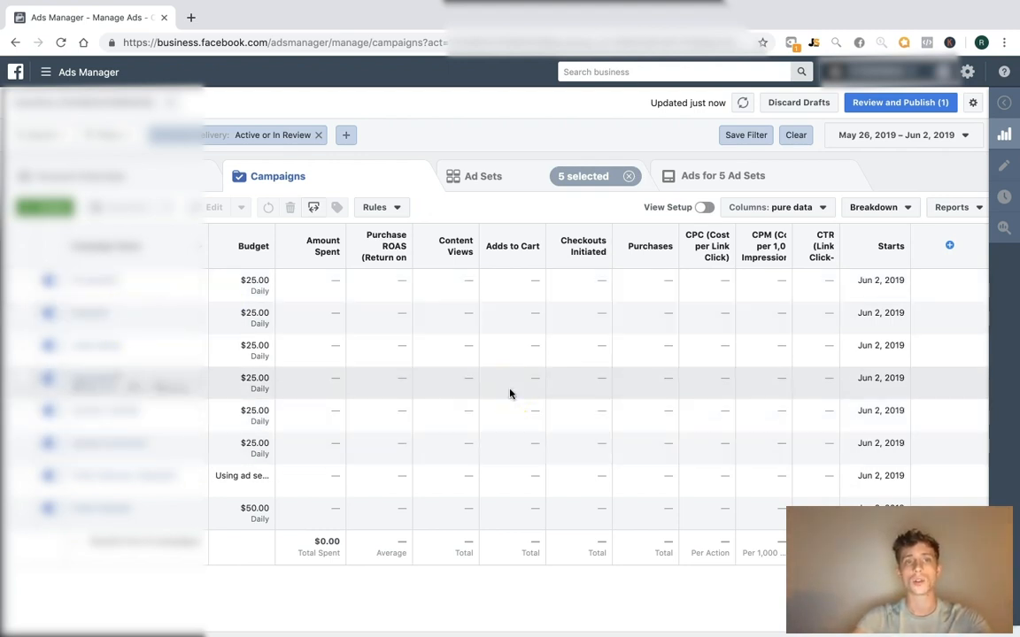
pyautogui.click(870, 102)
pyautogui.click(748, 413)
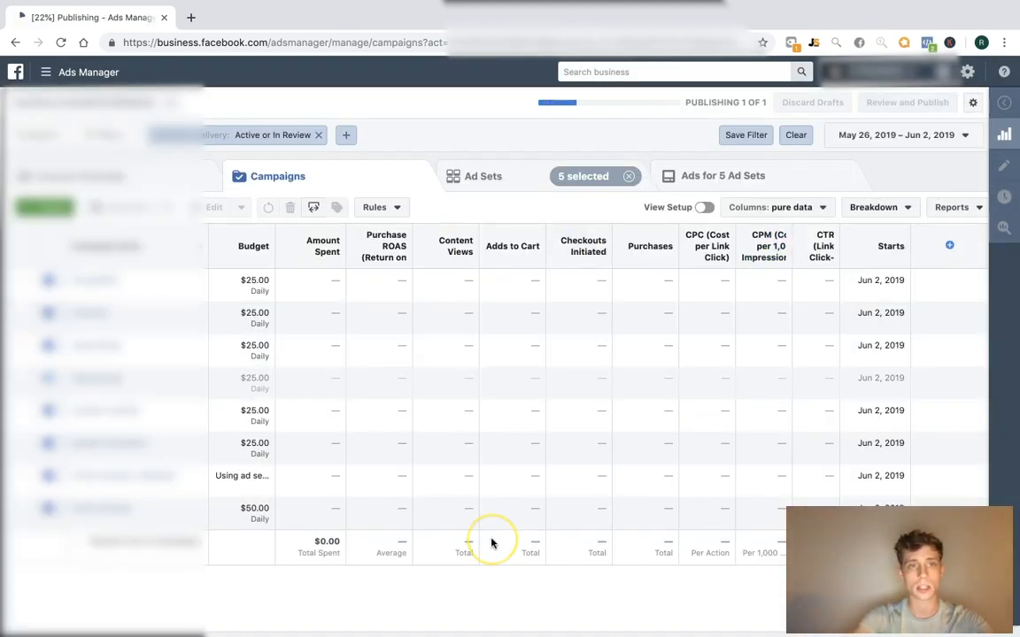